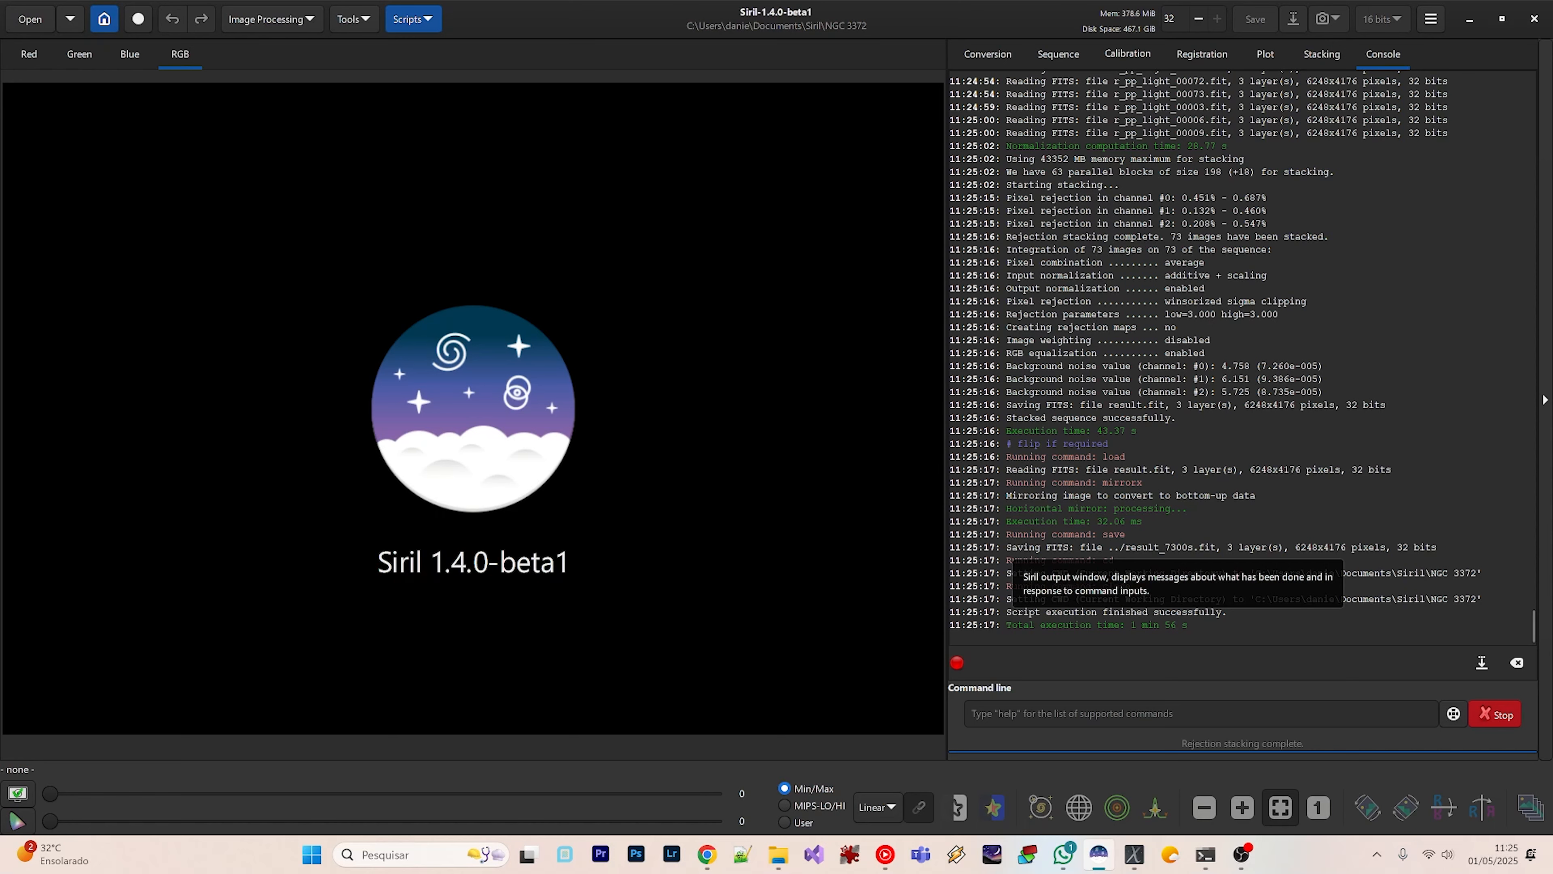
# Switch to GraXpert and load the stacked image result_7300s.fit from the Siril NGC 3372 folder.
pyautogui.click(1134, 854)
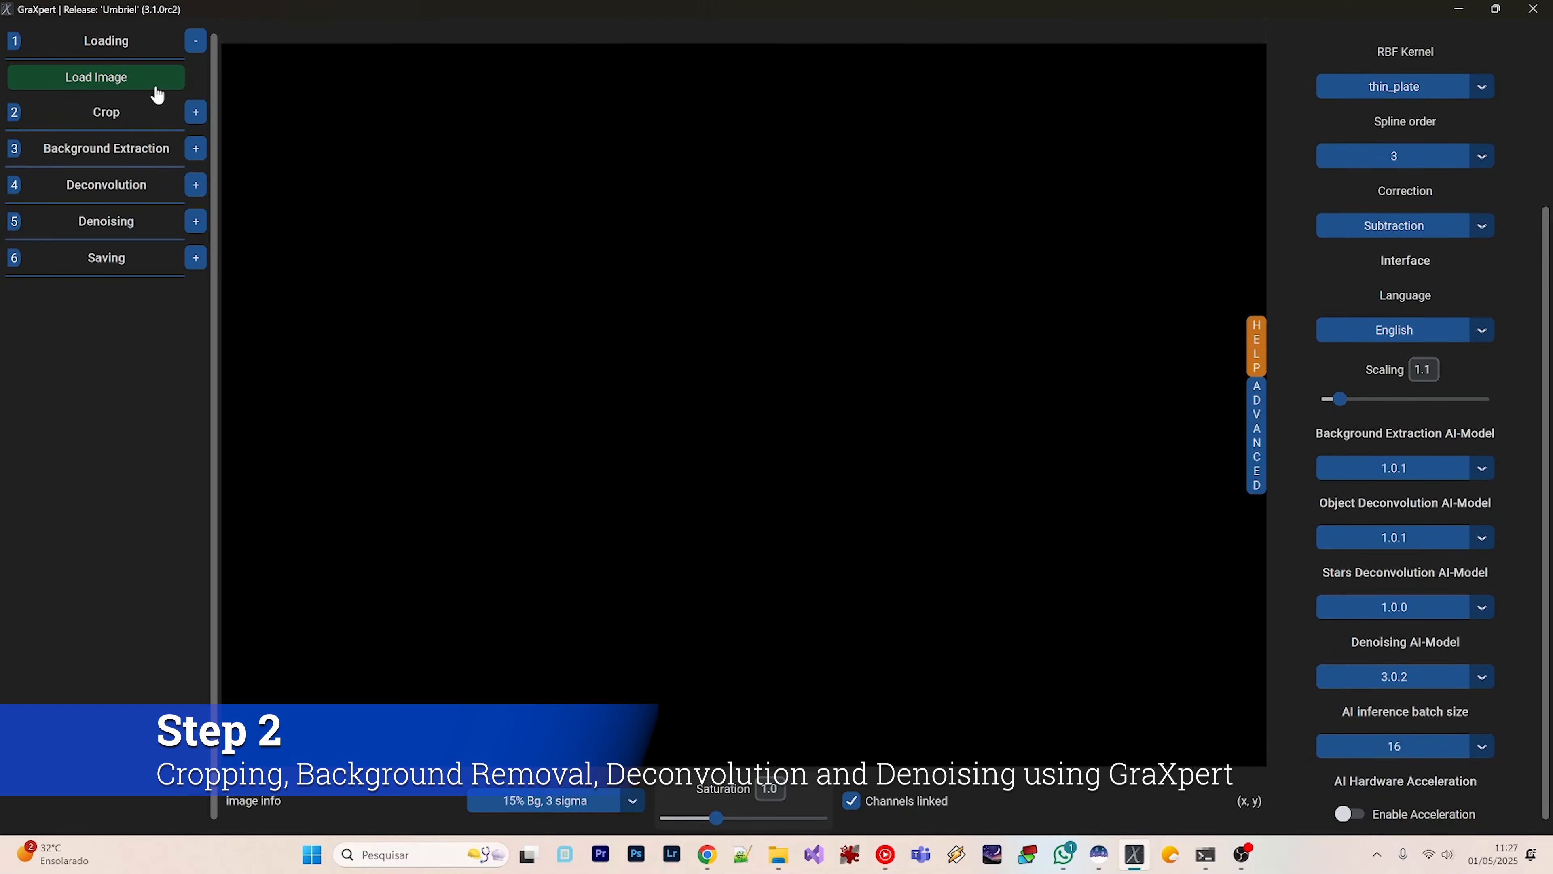
pyautogui.click(156, 86)
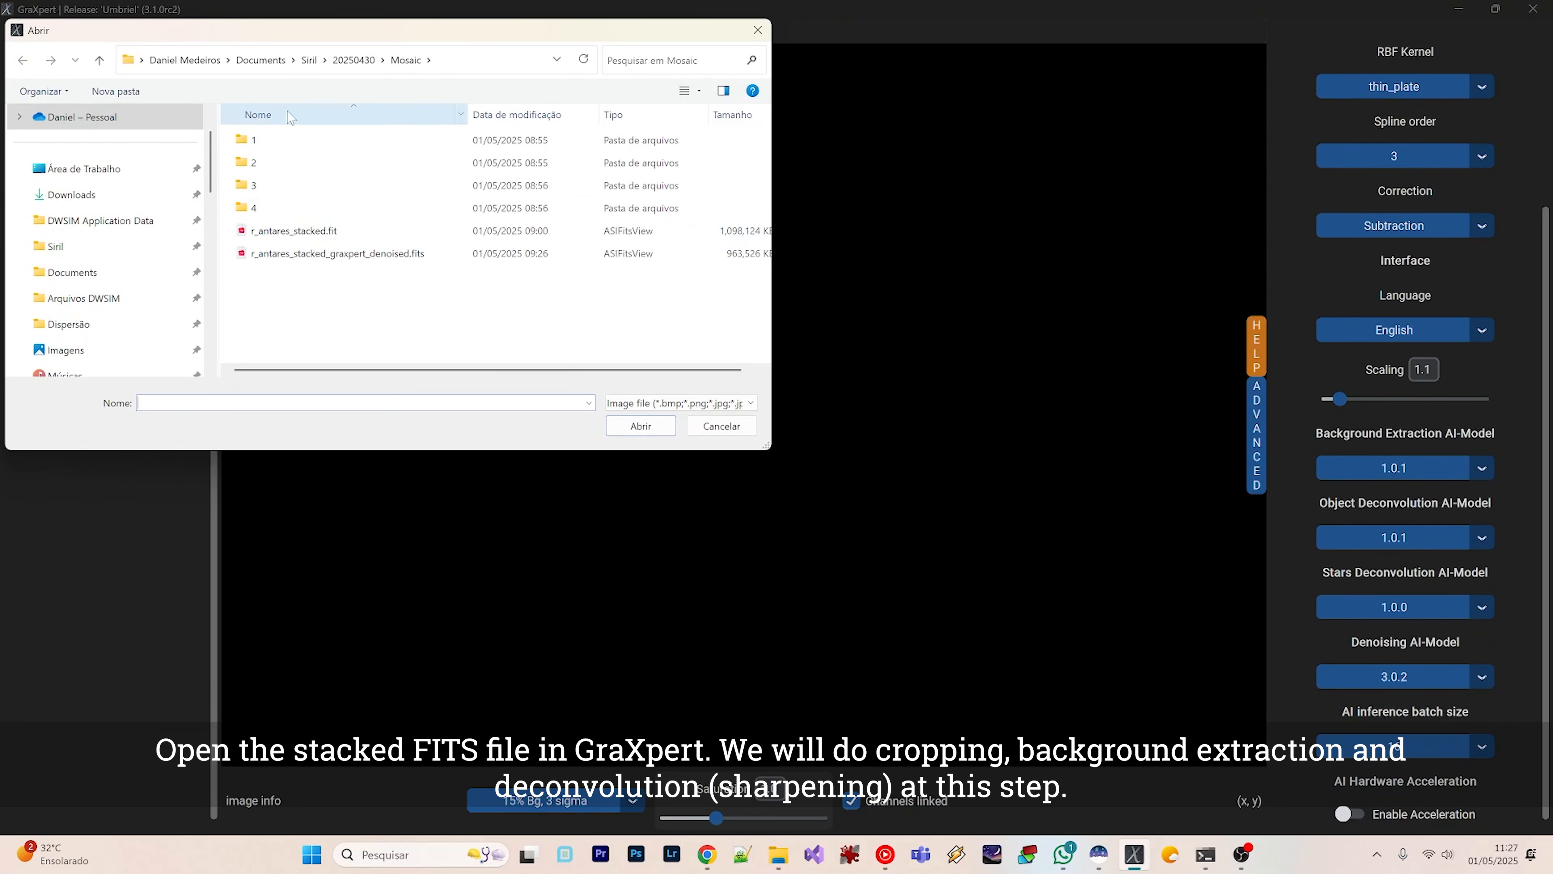
pyautogui.click(309, 59)
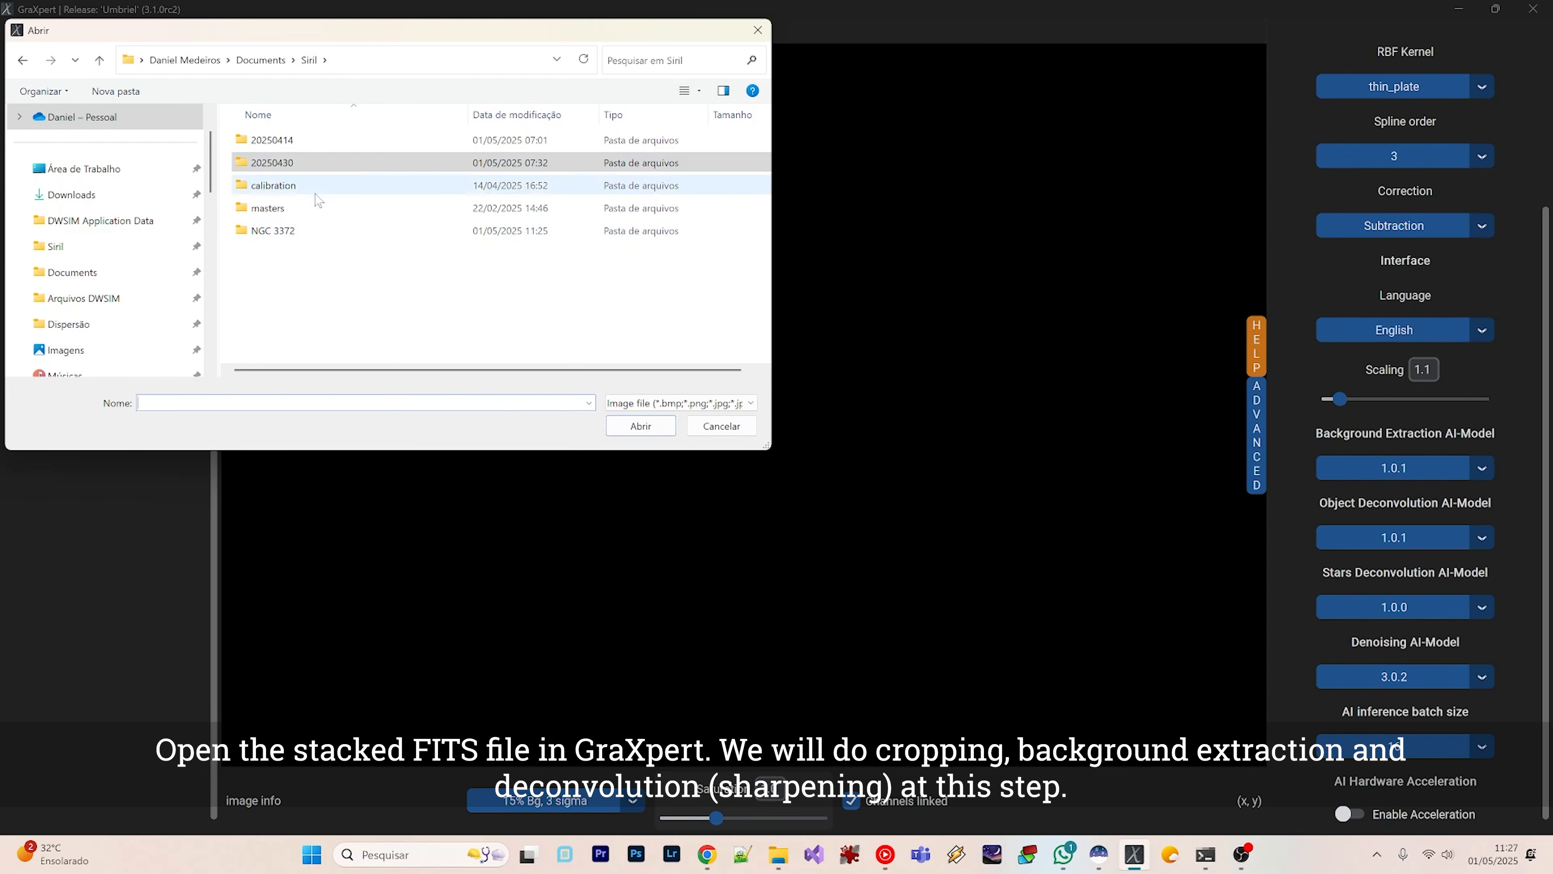
pyautogui.doubleClick(308, 231)
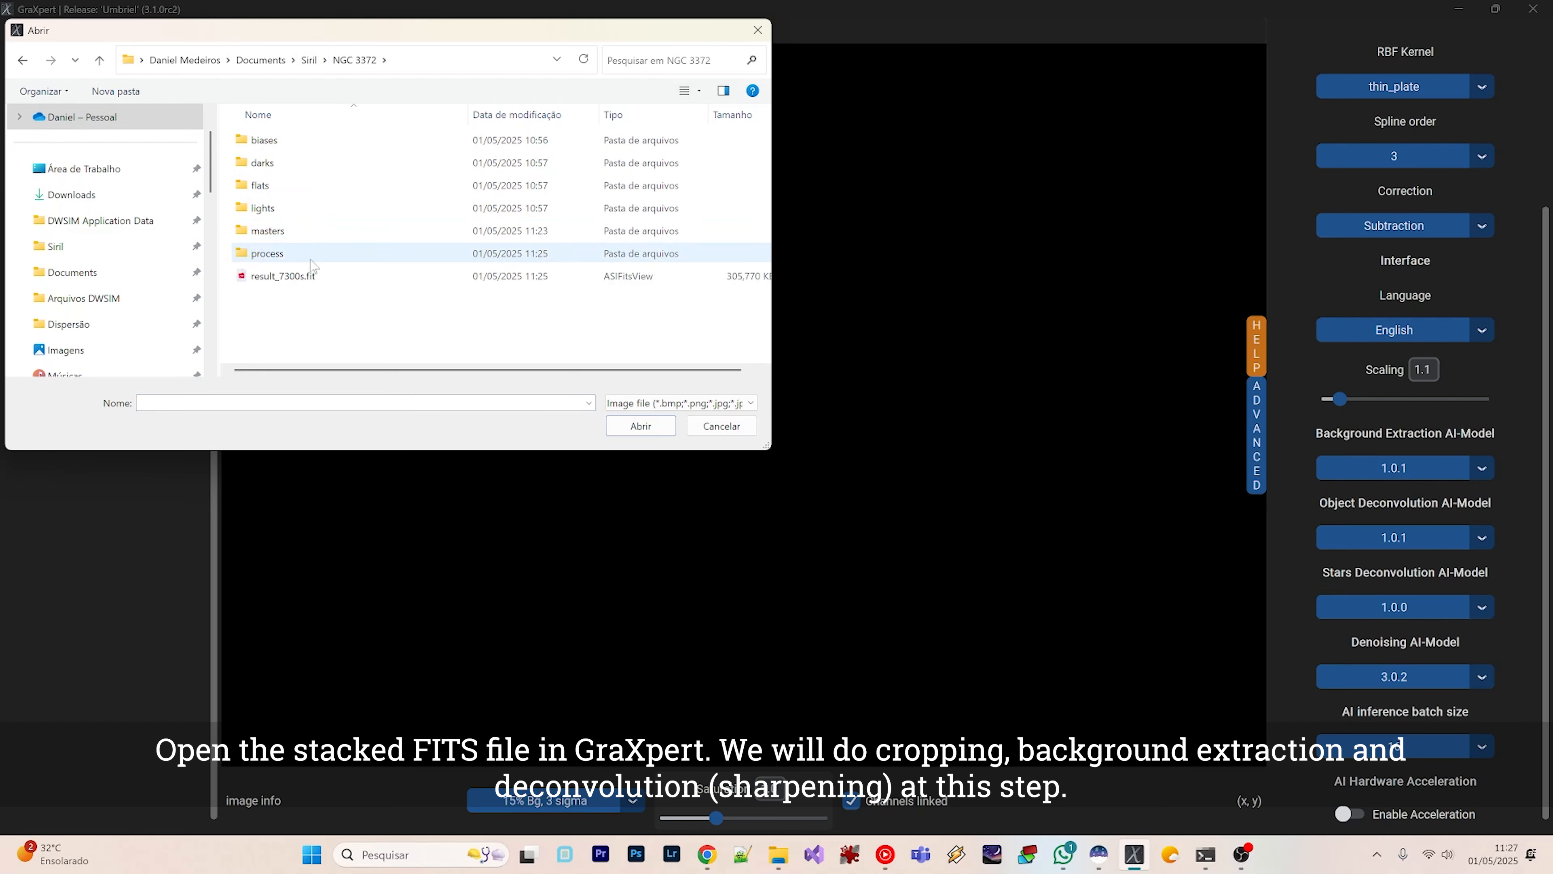
pyautogui.doubleClick(309, 276)
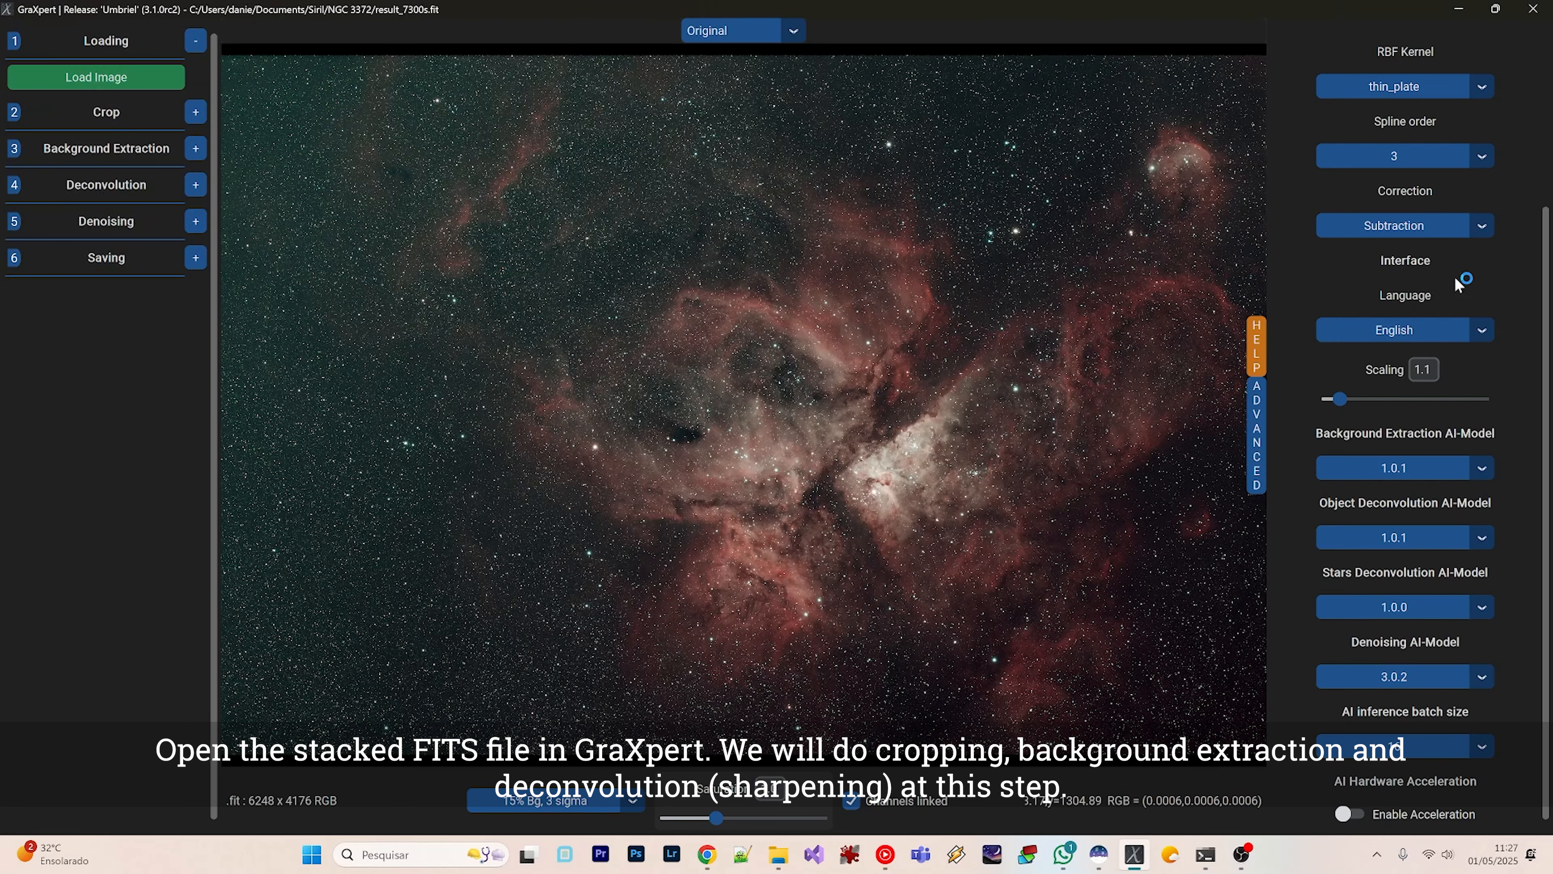
# Hide the advanced settings and crop the image to about 5242 x 3741 pixels, trimming mostly the greenish left side and upper edge.
pyautogui.scroll(3, 1545, 315)
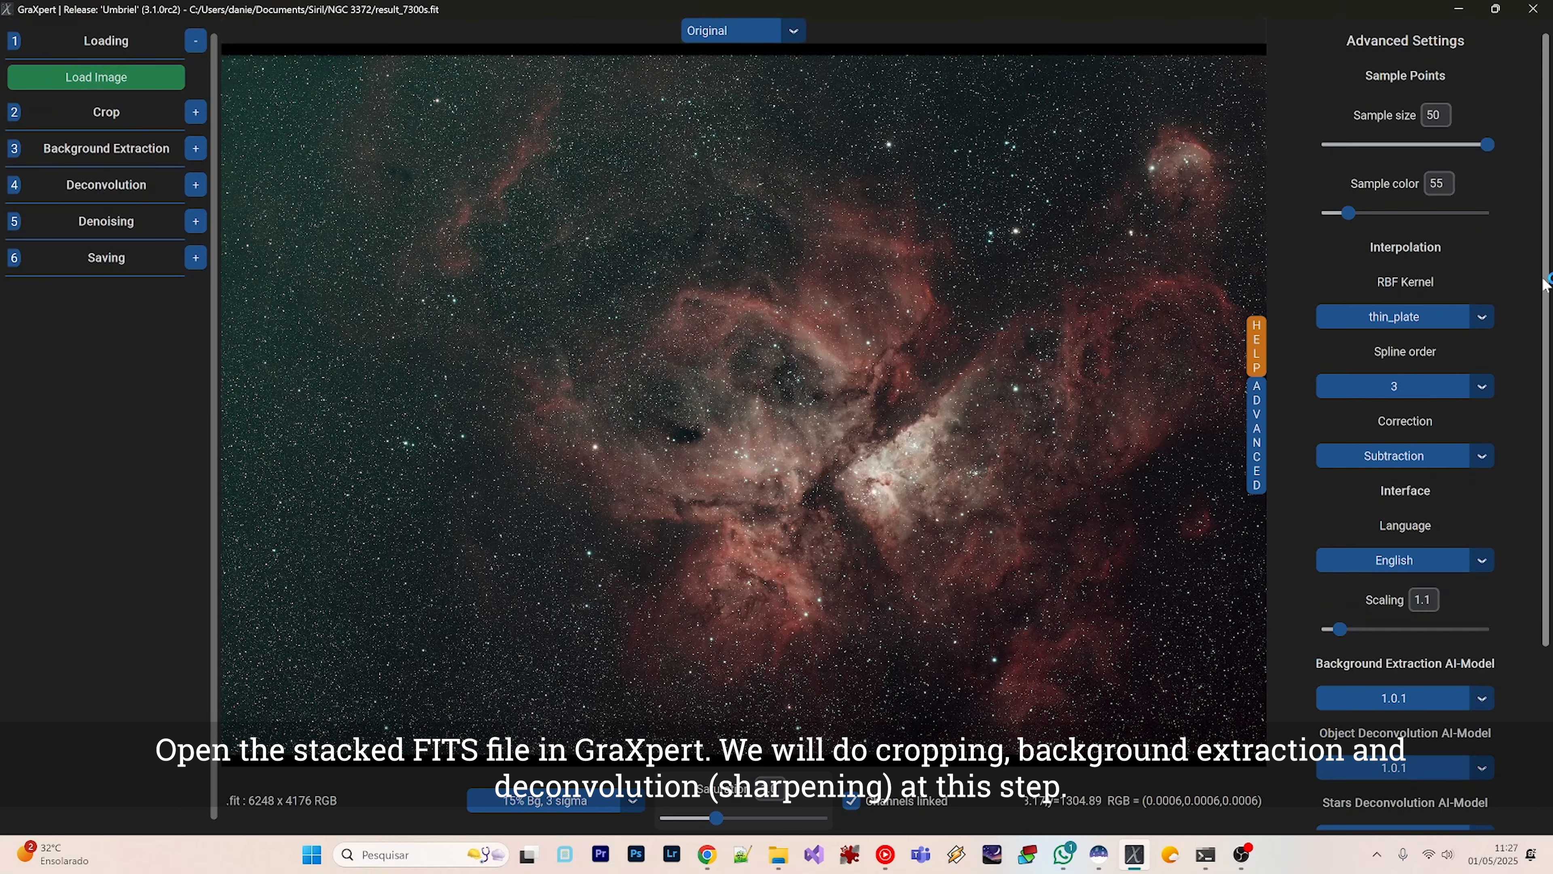
pyautogui.click(1258, 421)
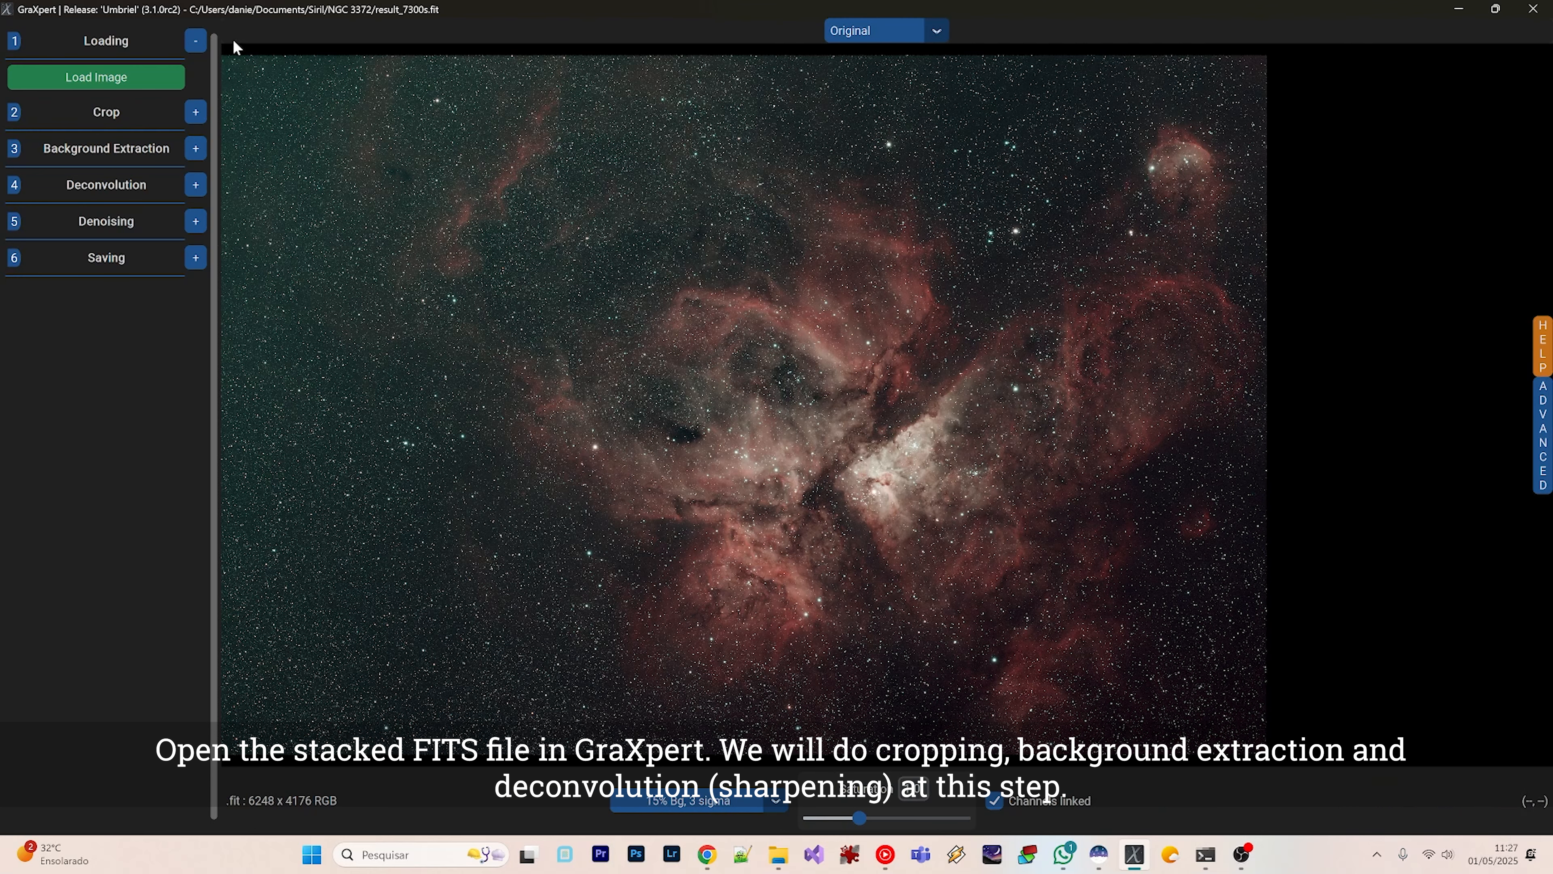
pyautogui.click(195, 111)
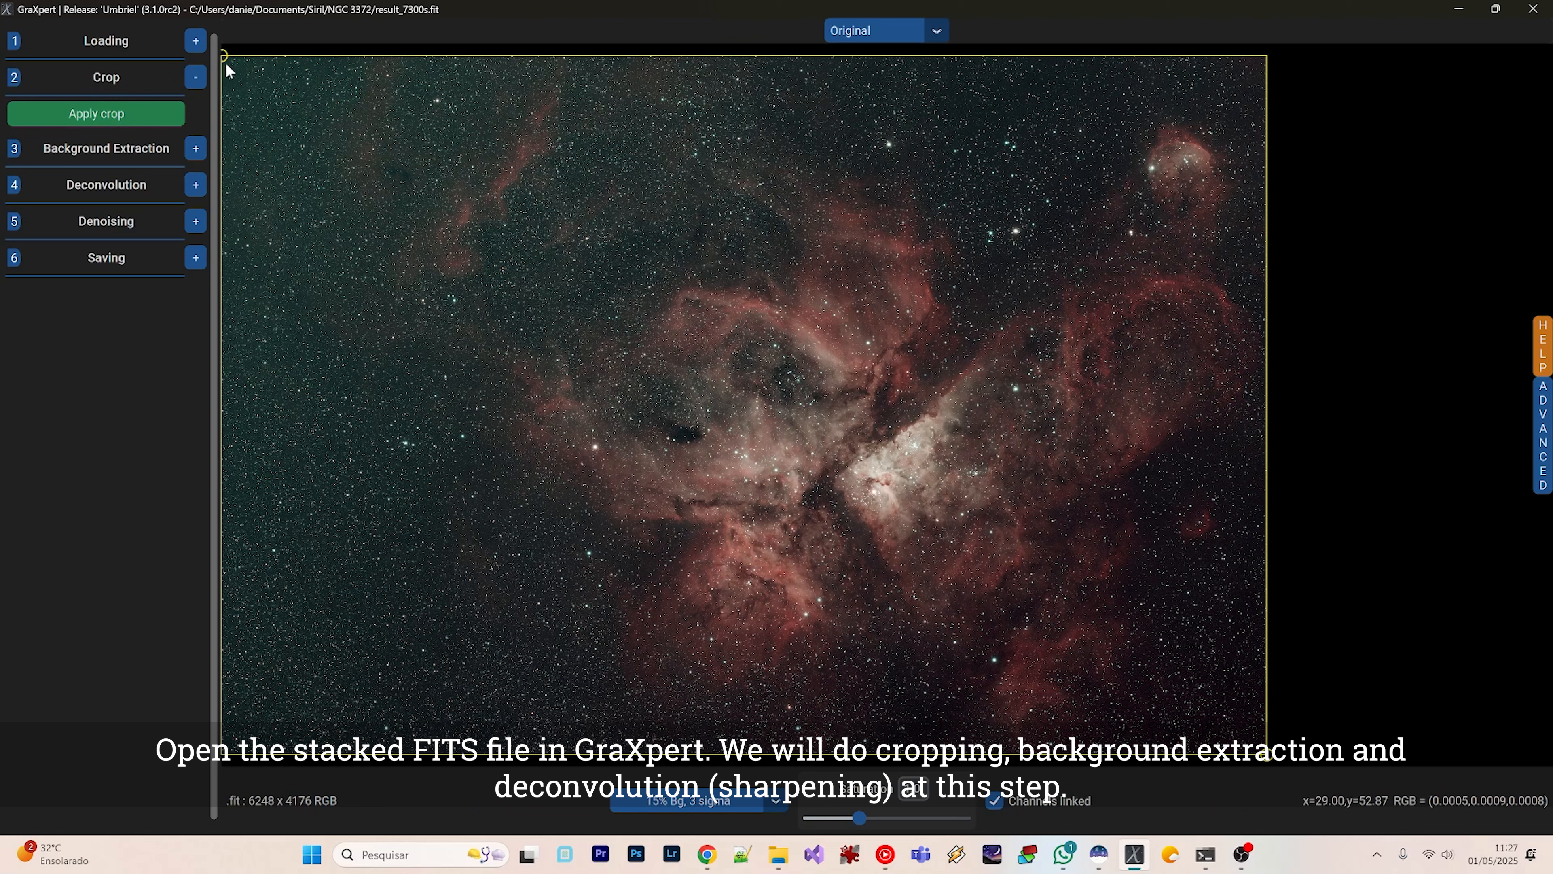
pyautogui.moveTo(225, 57); pyautogui.dragTo(228, 65)
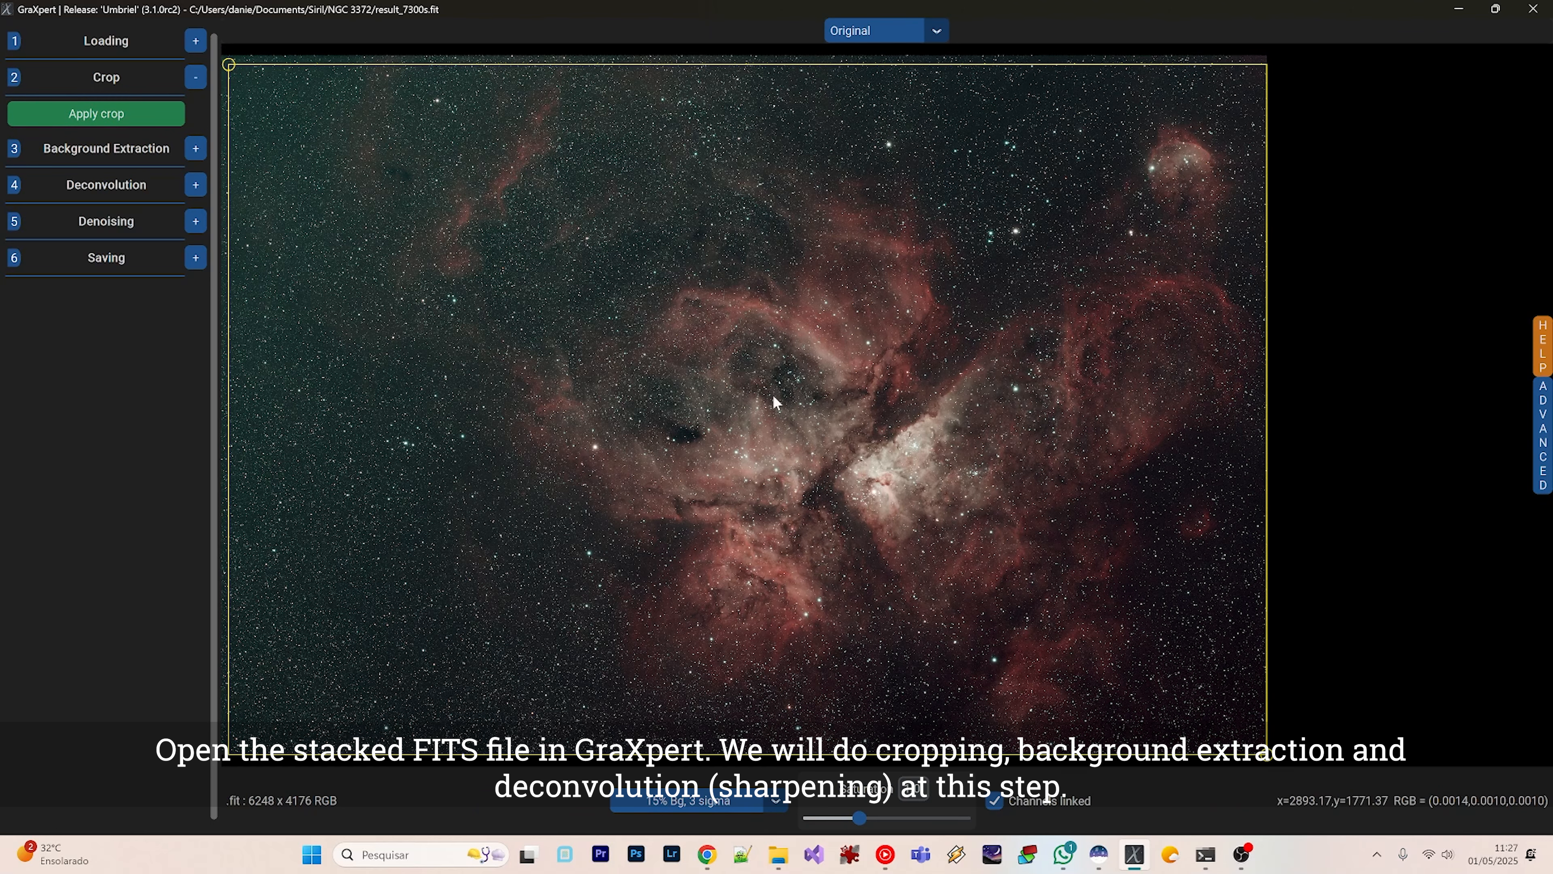
pyautogui.moveTo(1265, 757); pyautogui.dragTo(1253, 747)
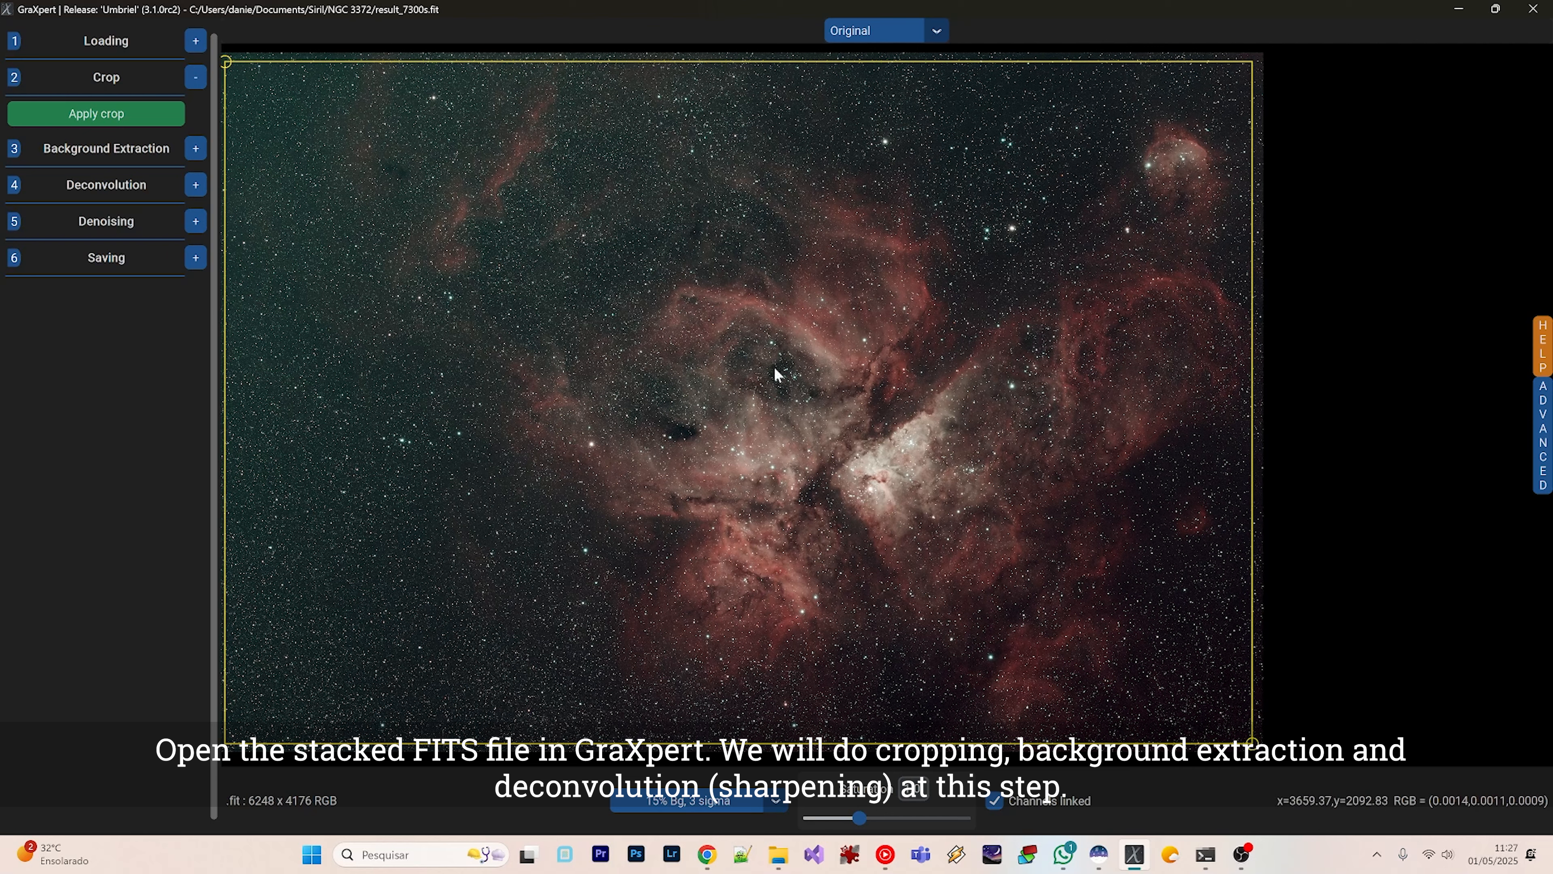
pyautogui.moveTo(228, 65); pyautogui.dragTo(375, 120)
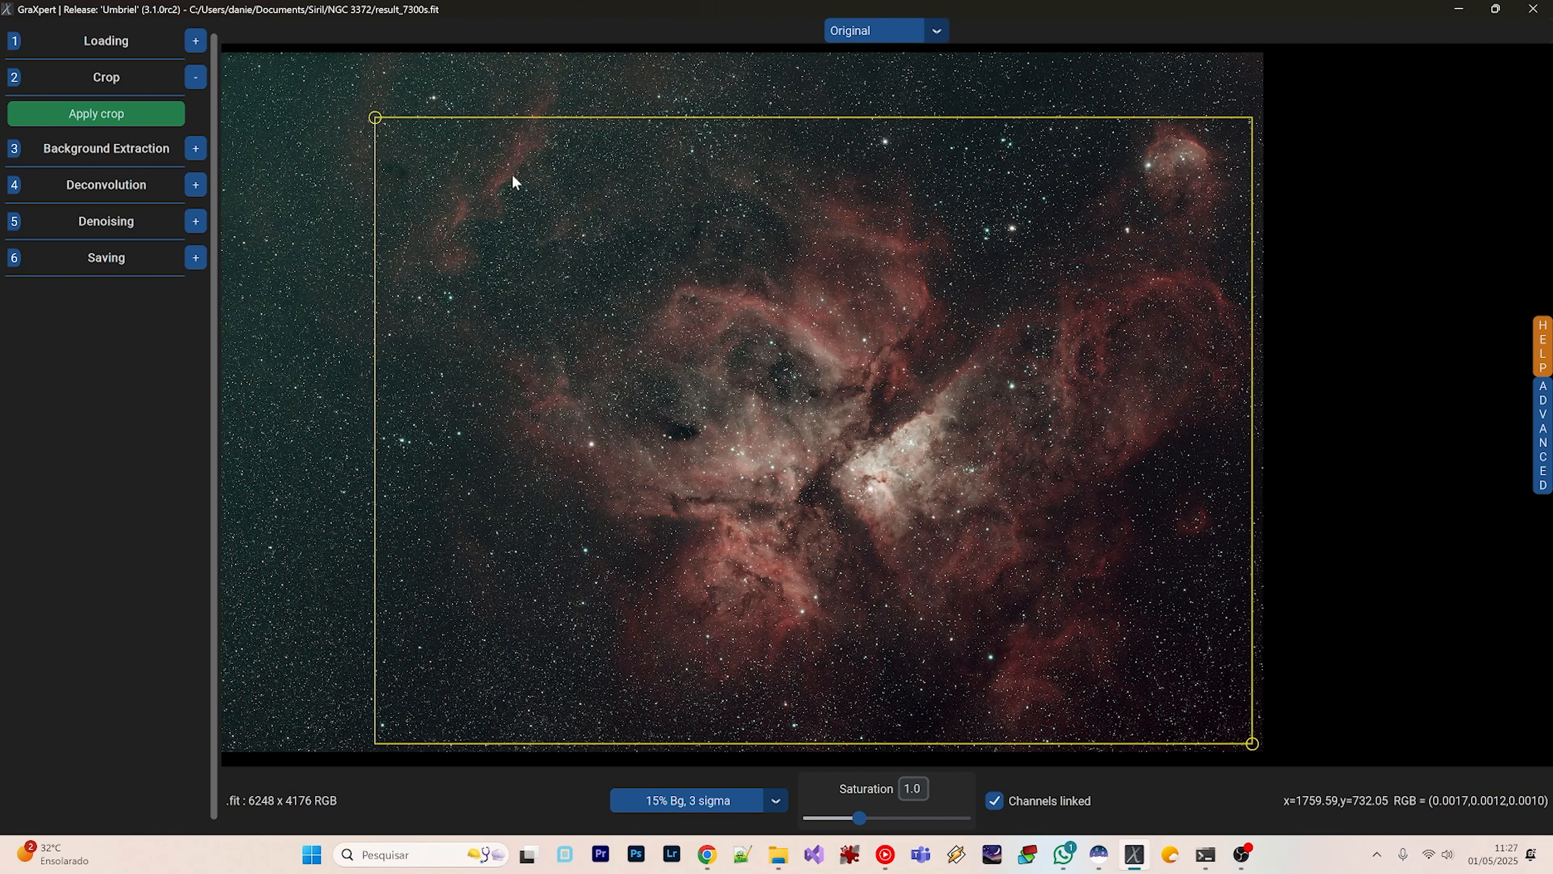
pyautogui.click(157, 124)
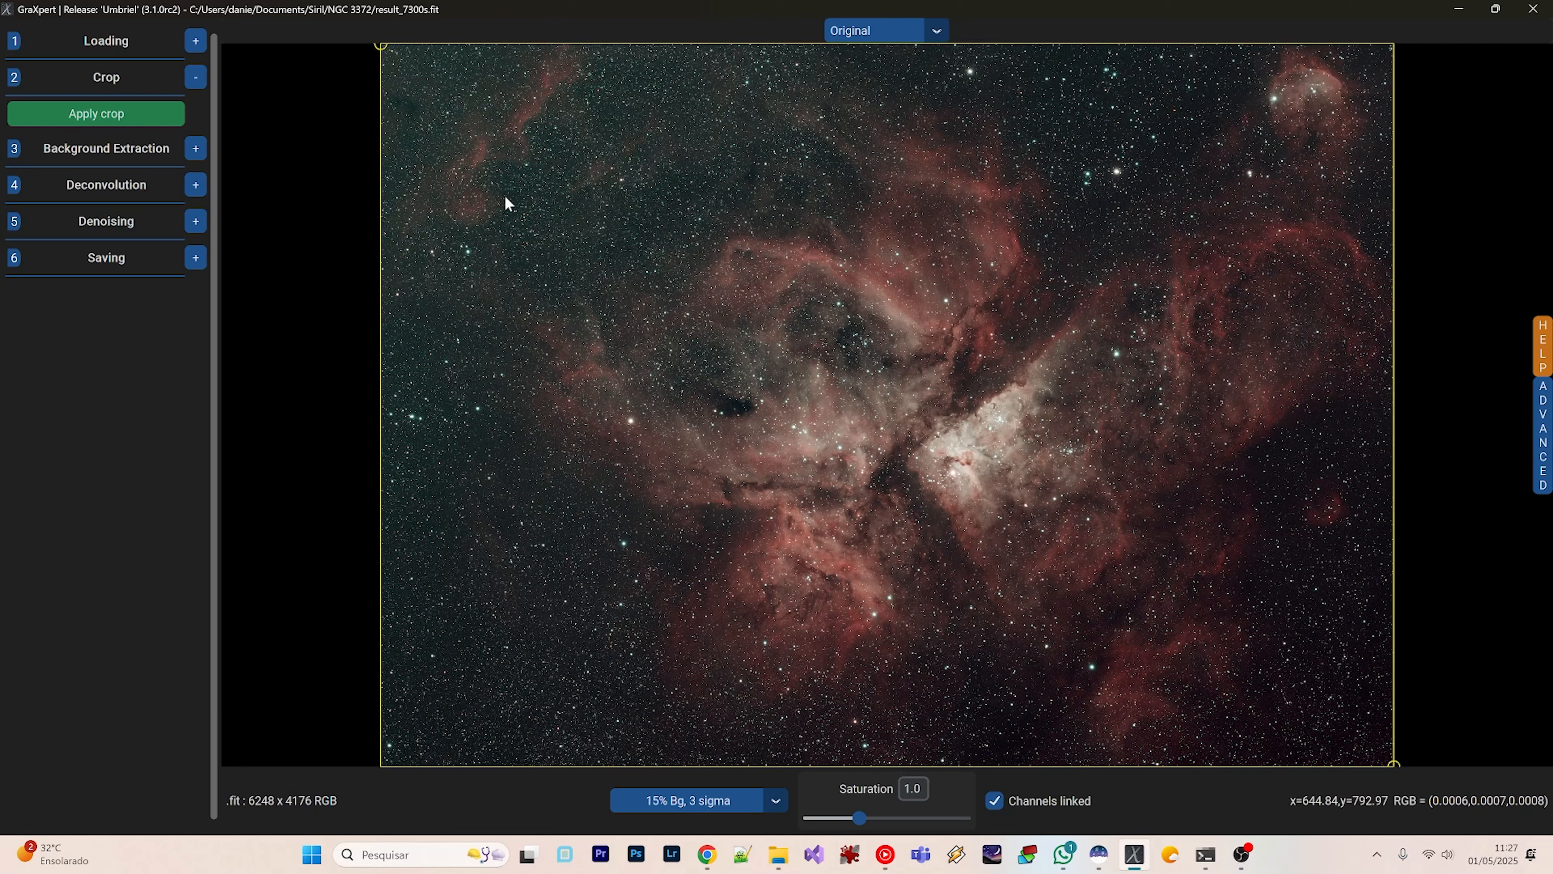
# Run background extraction on the cropped image with the AI interpolation method and smoothing 0.7.
pyautogui.click(196, 148)
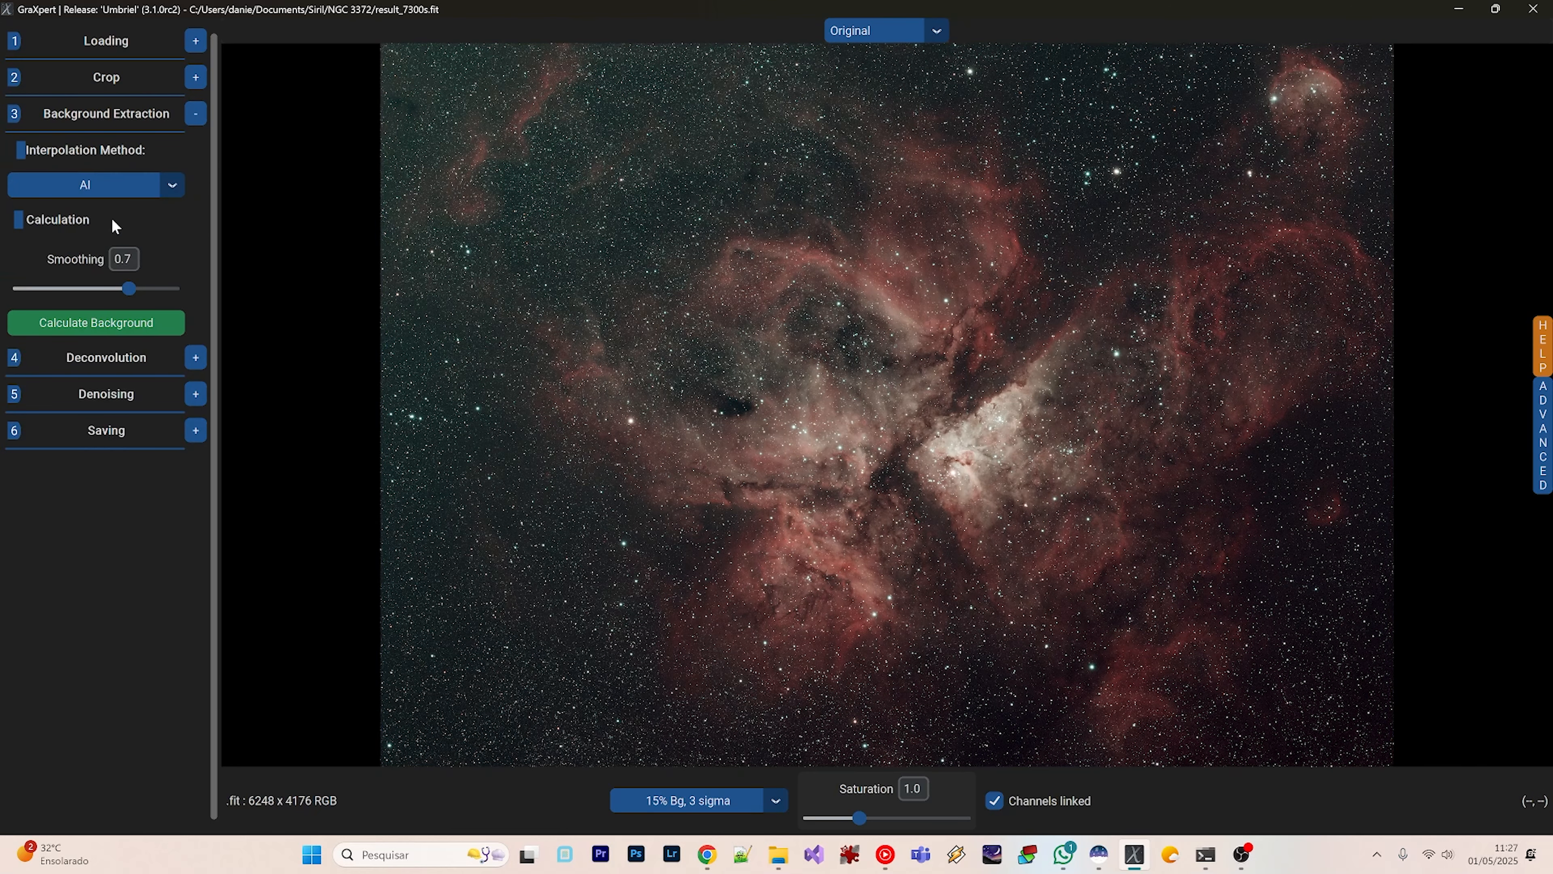
pyautogui.click(120, 192)
pyautogui.click(65, 277)
pyautogui.click(124, 331)
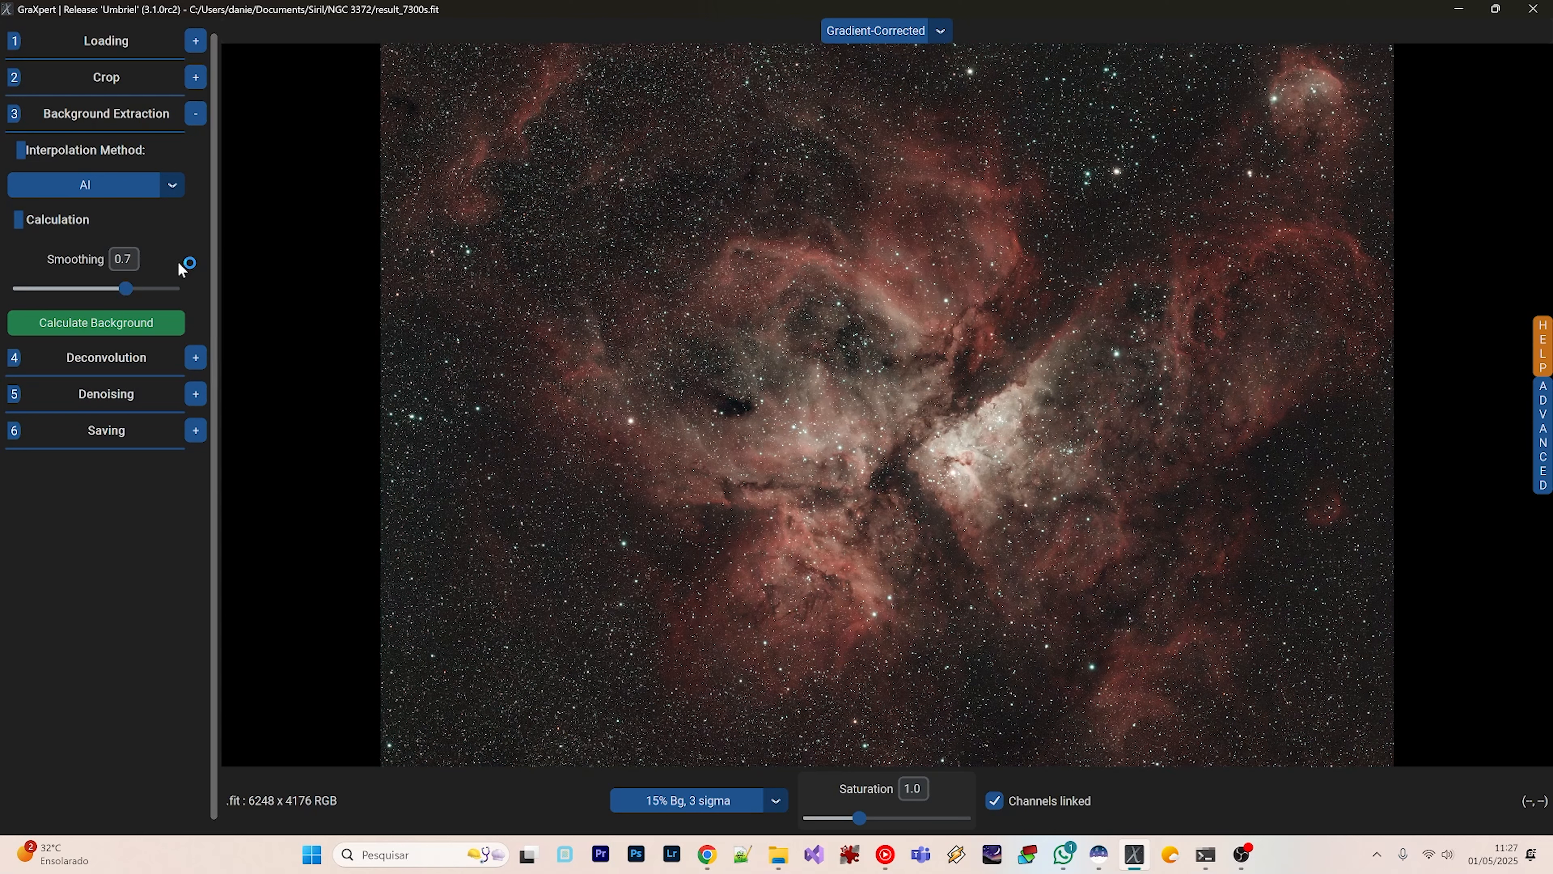
# Deconvolve the gradient-corrected image with the Stars-only method, strength 0.7 and an image FWHM of 3.0 pixels.
pyautogui.click(196, 361)
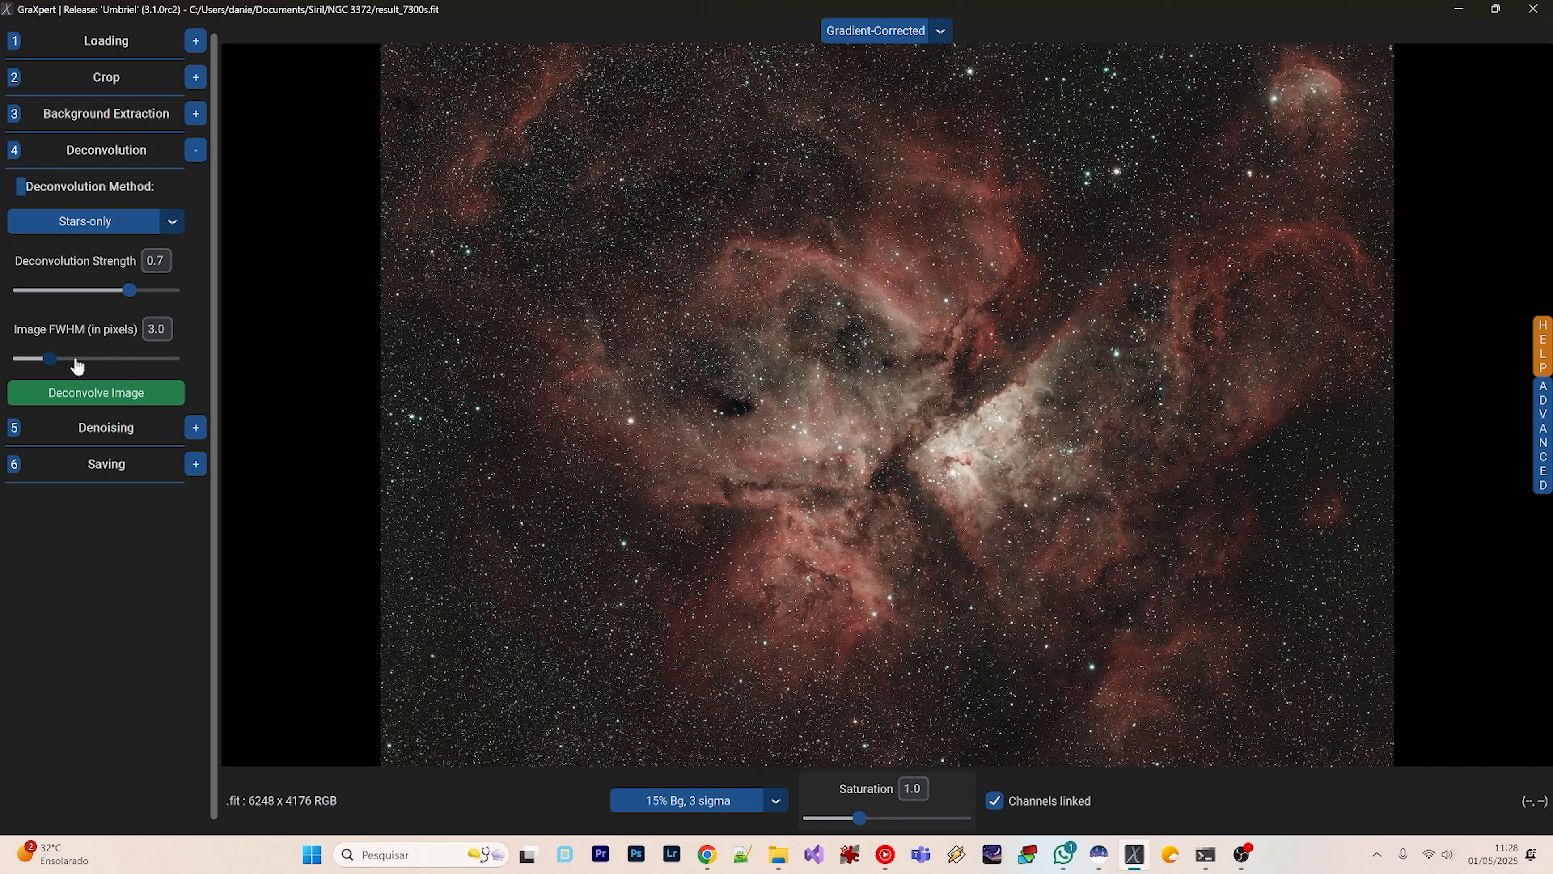
pyautogui.moveTo(52, 360); pyautogui.dragTo(49, 365)
pyautogui.click(124, 400)
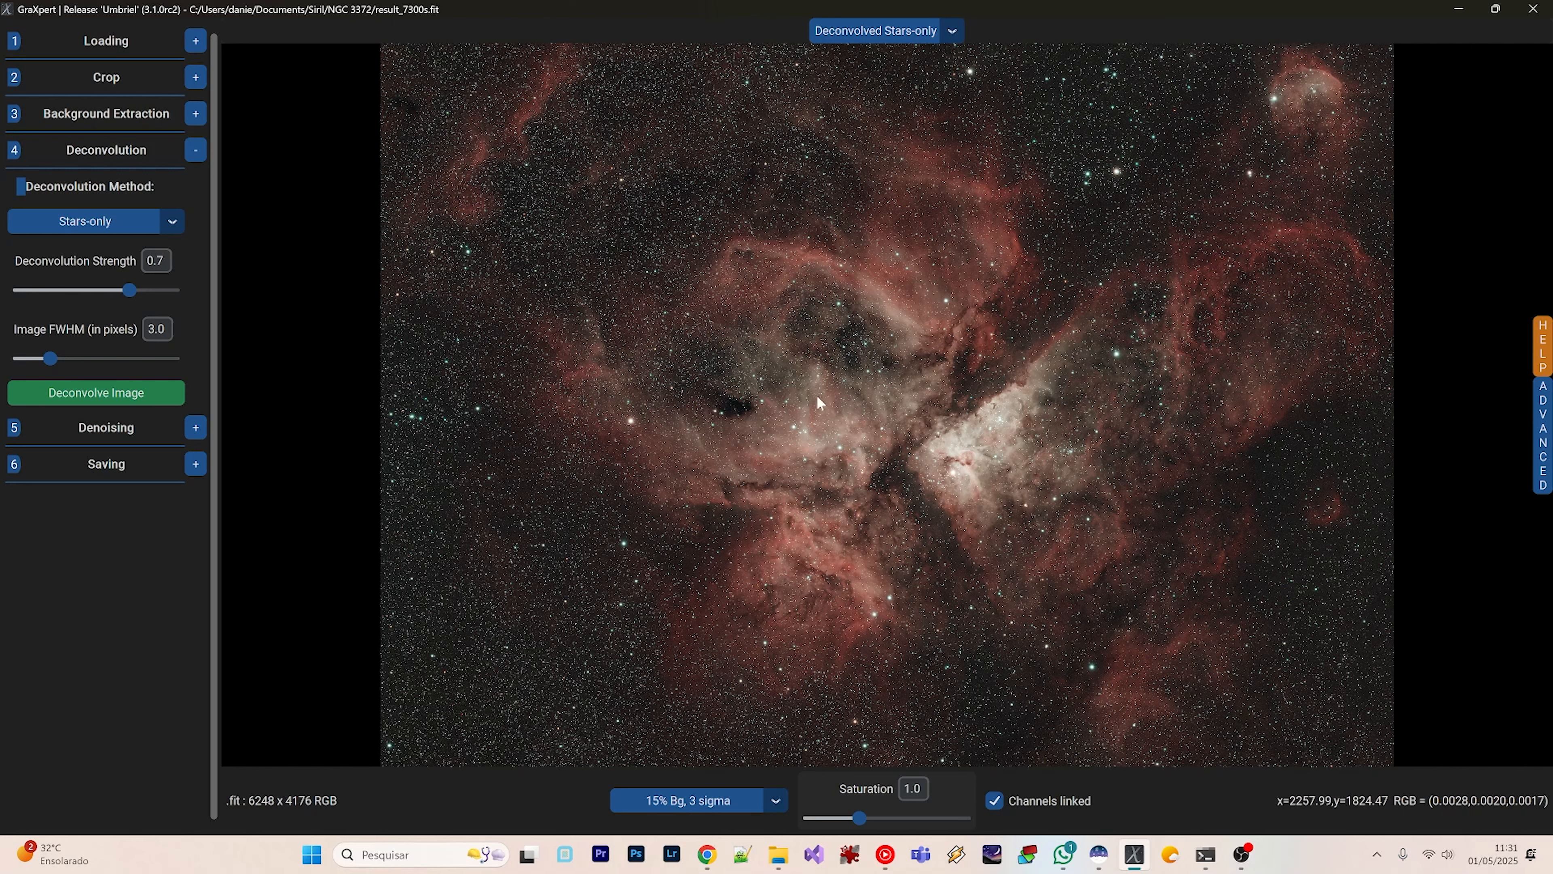
# Compare the Gradient-Corrected version with the Deconvolved Stars-only version of the image.
pyautogui.click(890, 34)
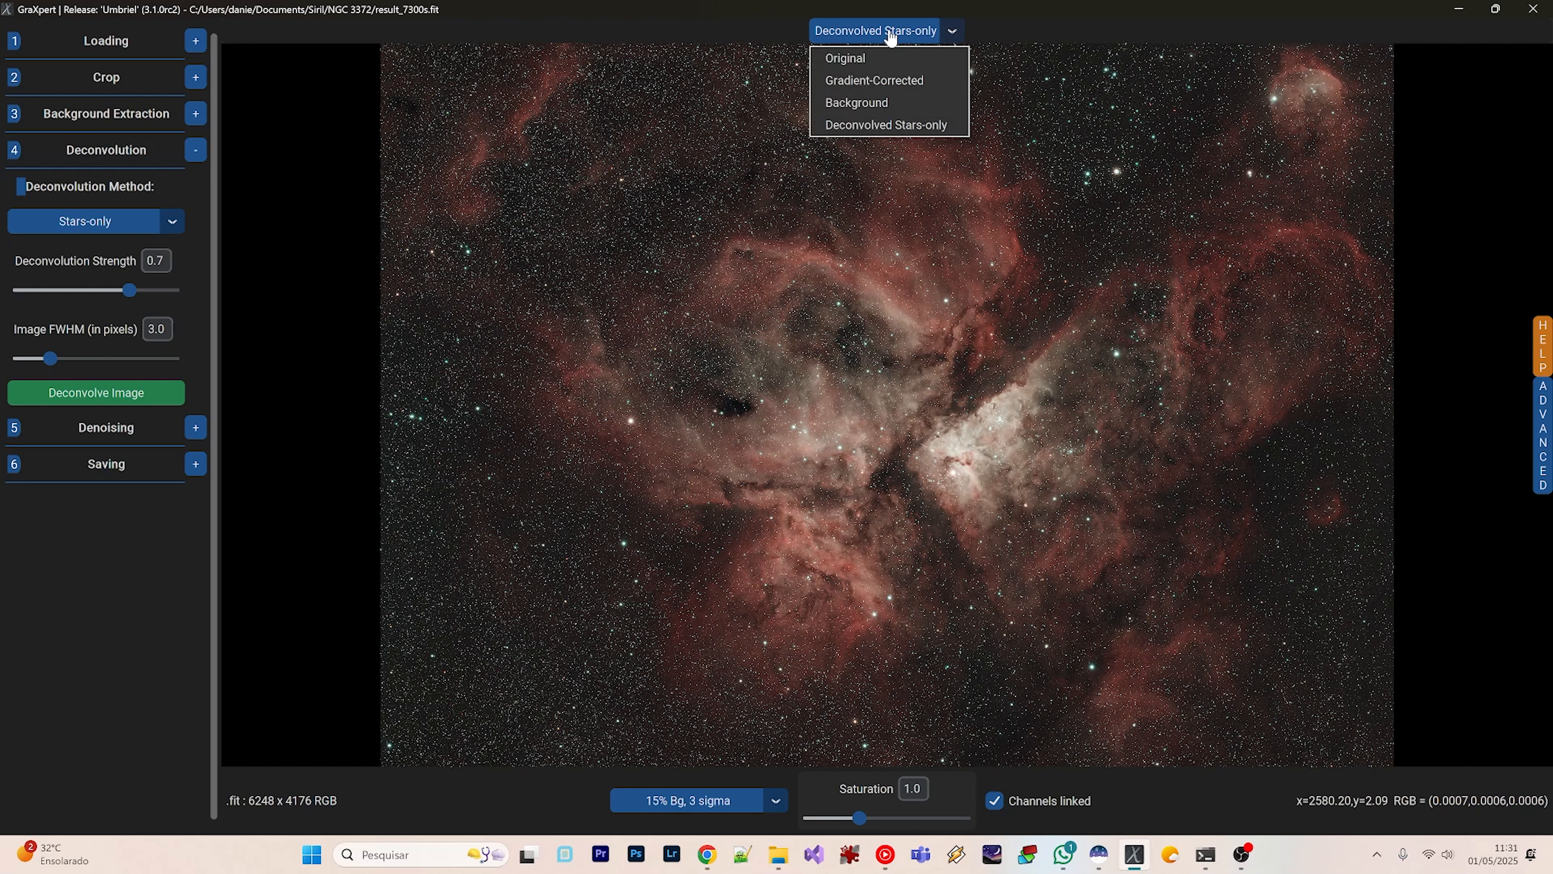
pyautogui.click(891, 80)
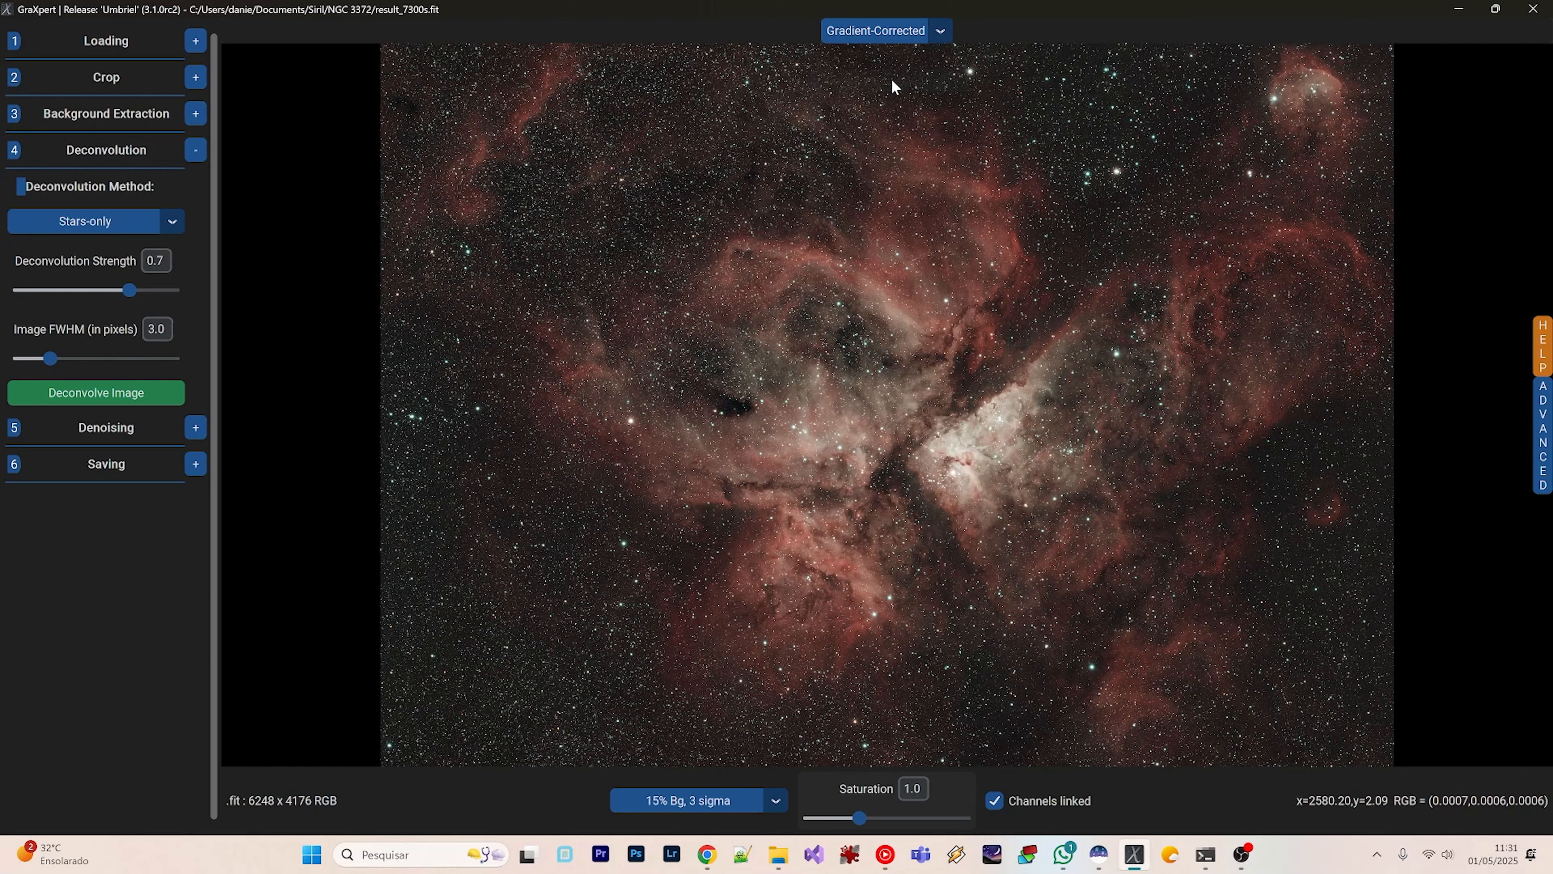
pyautogui.click(891, 32)
pyautogui.click(889, 125)
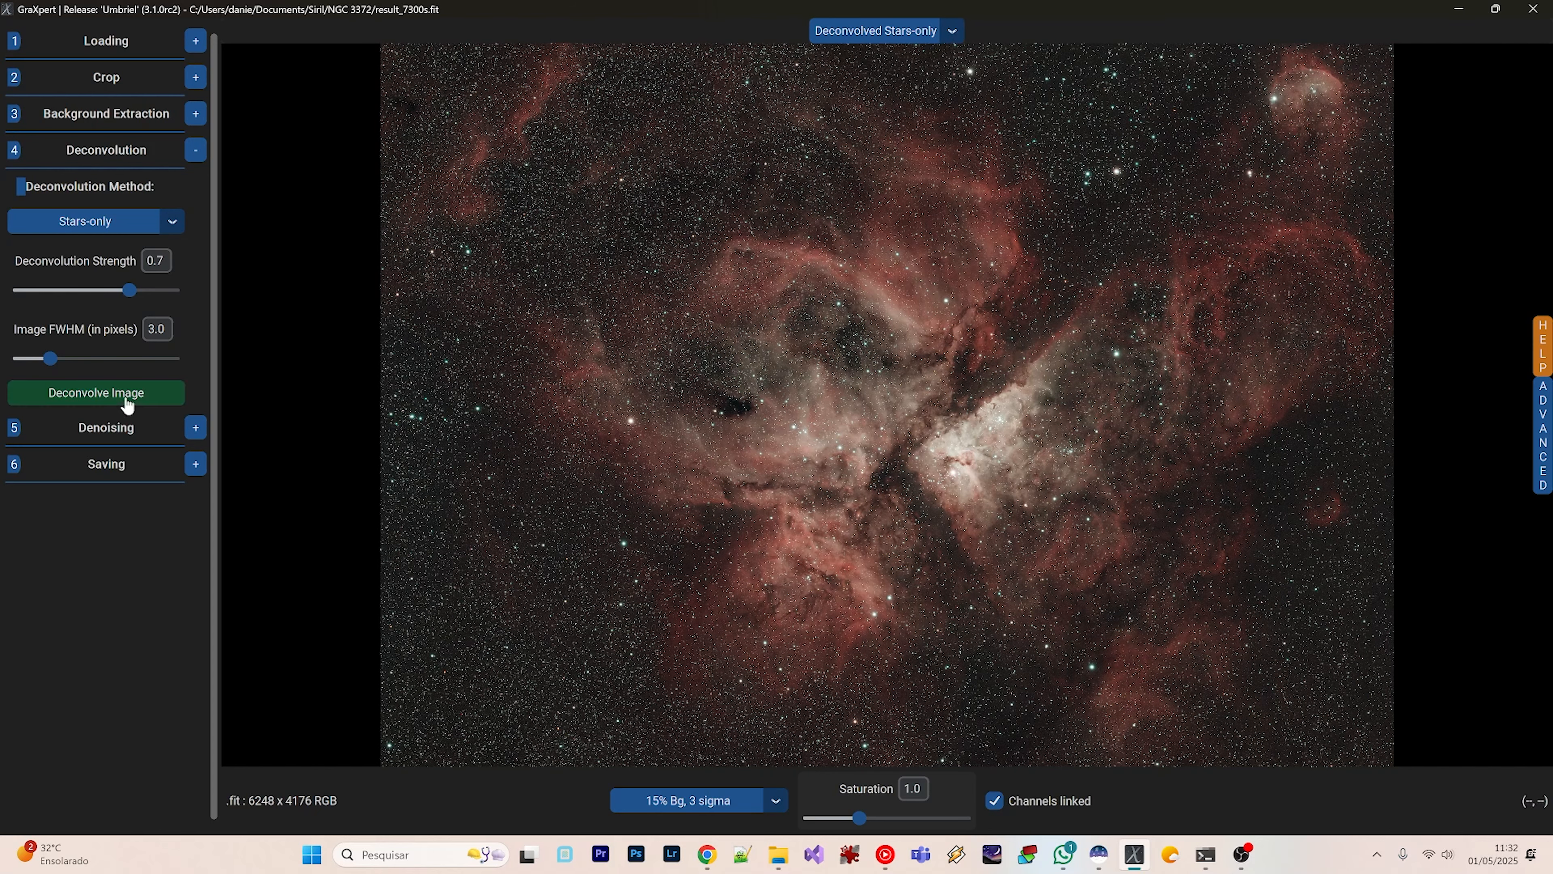
# Save the deconvolved image as the 32 bit Fits file result_7300s_graxpert_stars_decon.fits in the NGC 3372 folder.
pyautogui.click(195, 471)
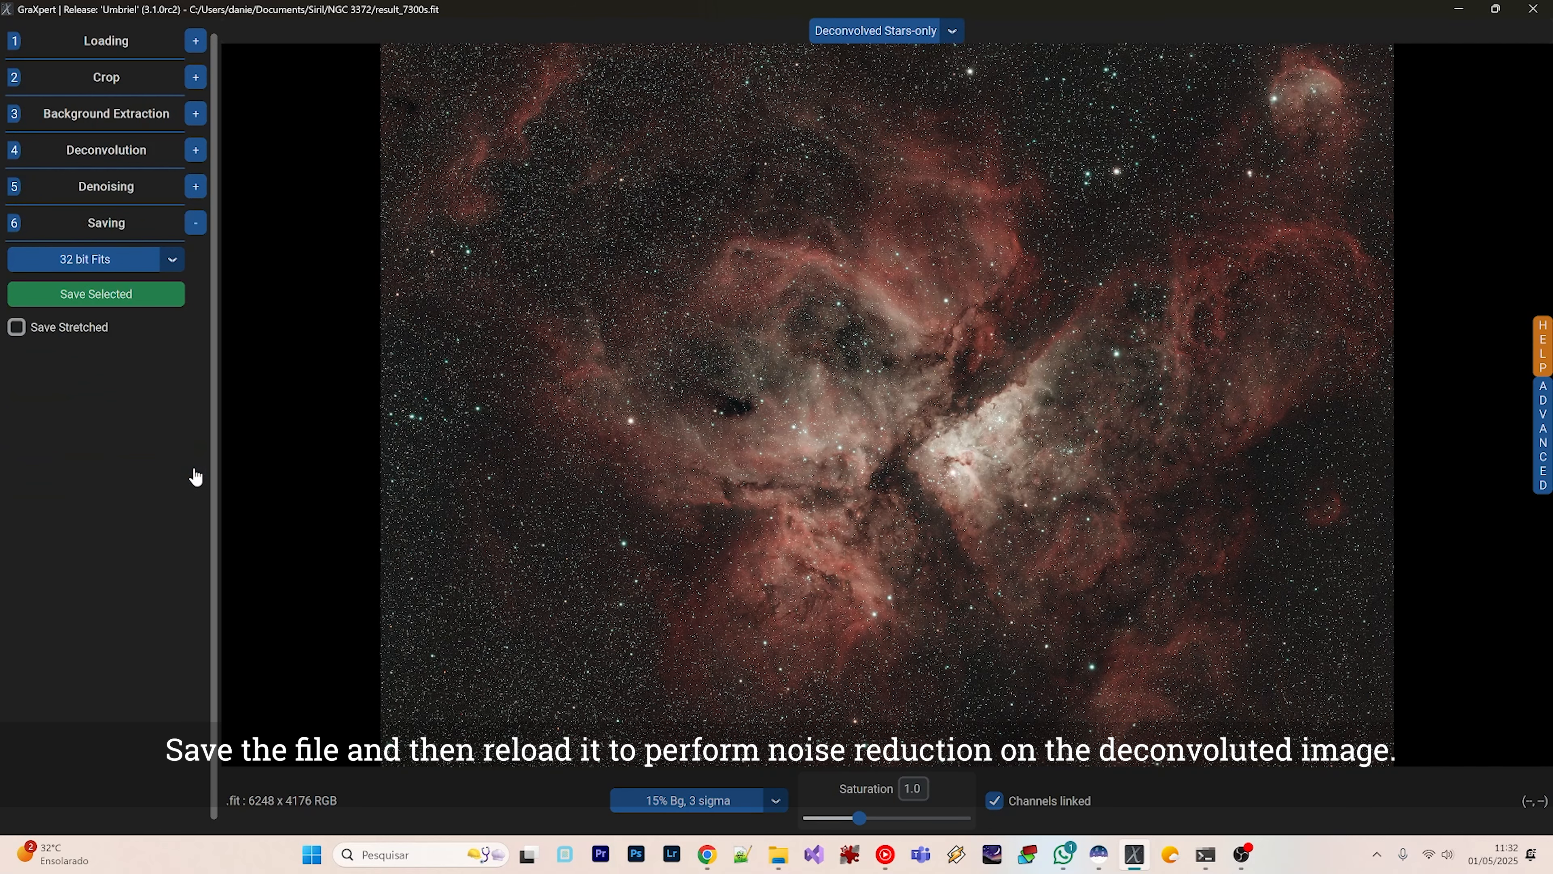
pyautogui.click(141, 301)
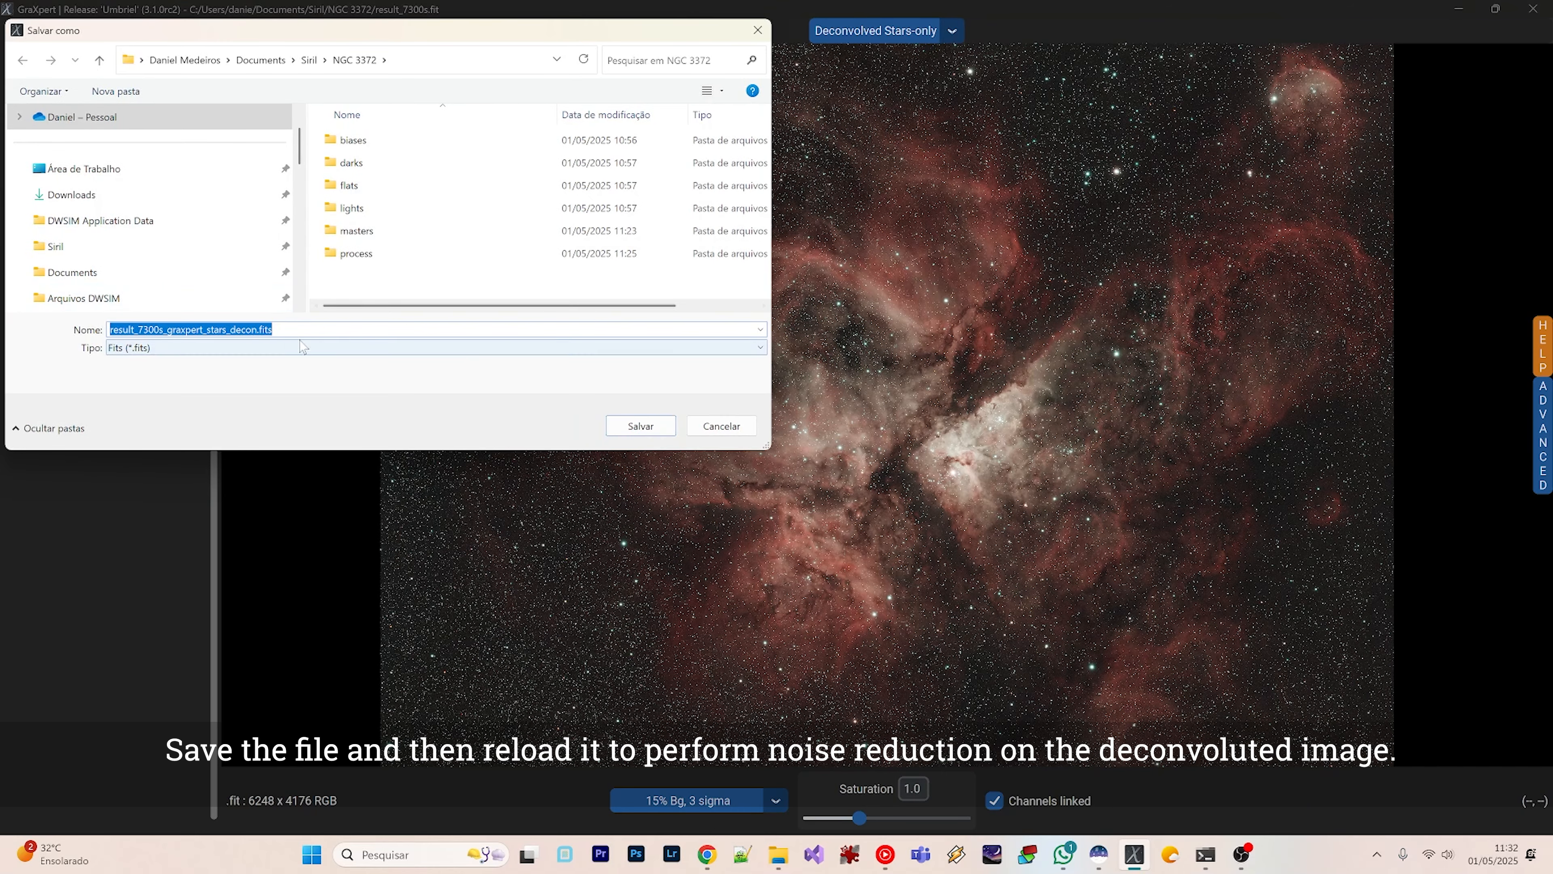
pyautogui.click(653, 425)
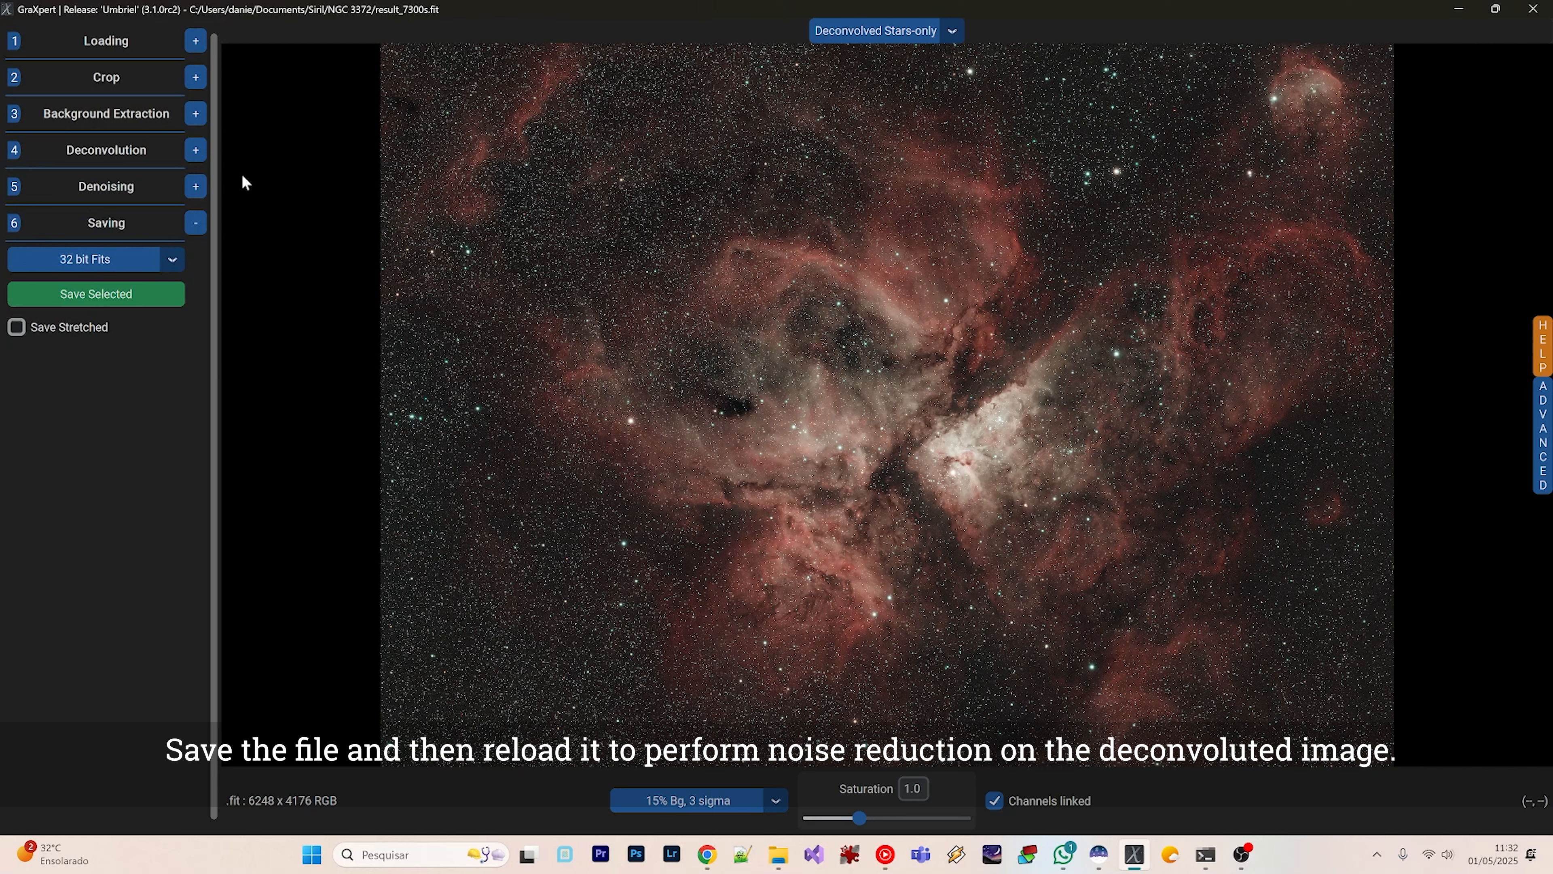
# Load the saved result_7300s_graxpert_stars_decon.fits as the new working image.
pyautogui.click(196, 42)
pyautogui.click(115, 77)
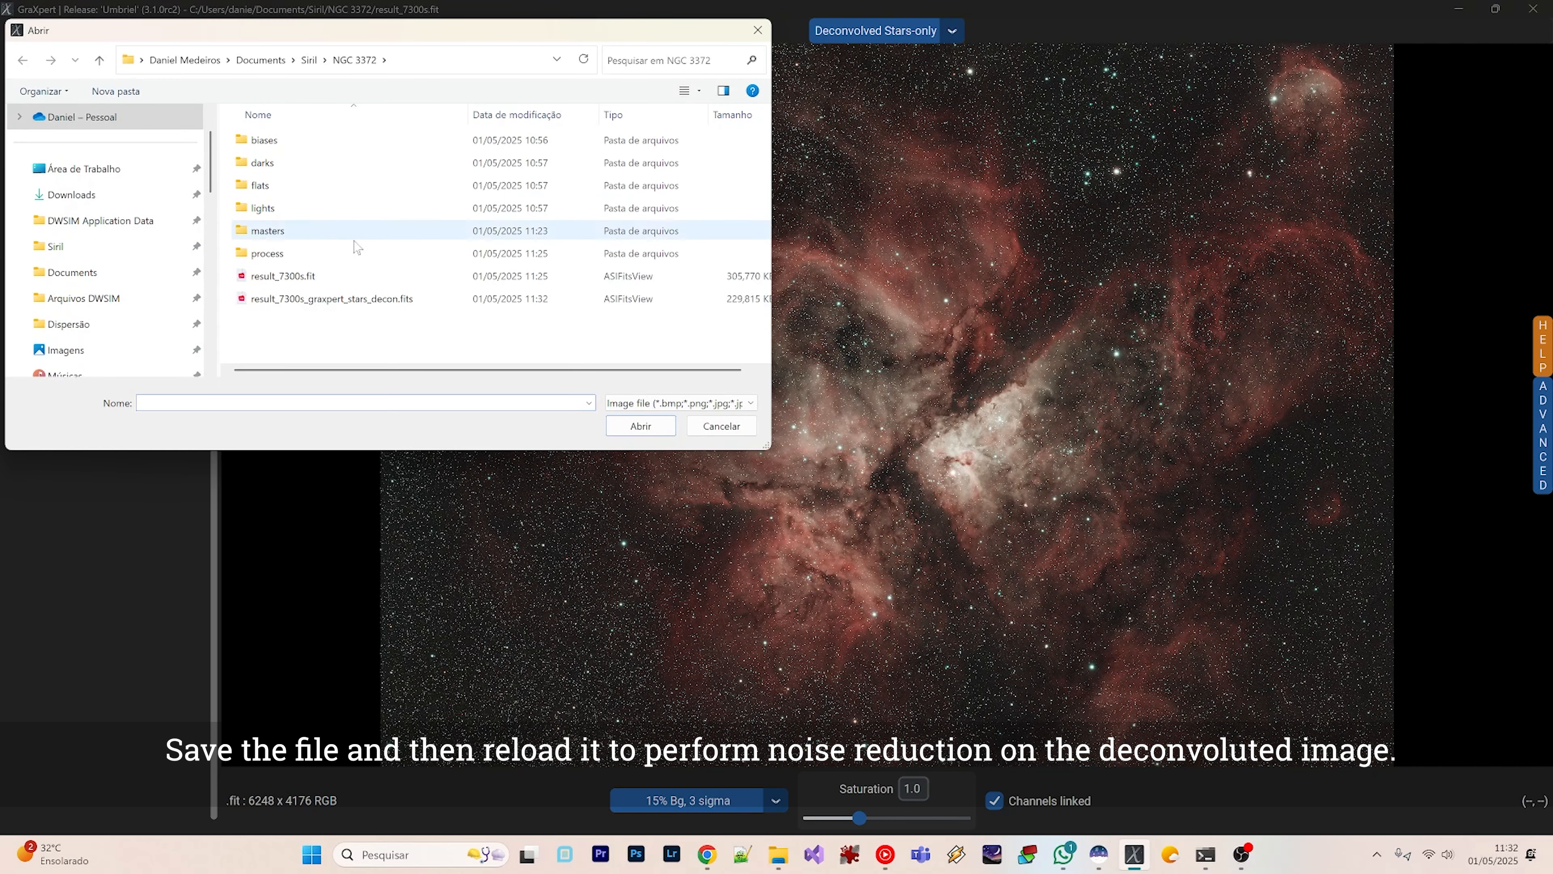
pyautogui.click(342, 299)
pyautogui.click(641, 427)
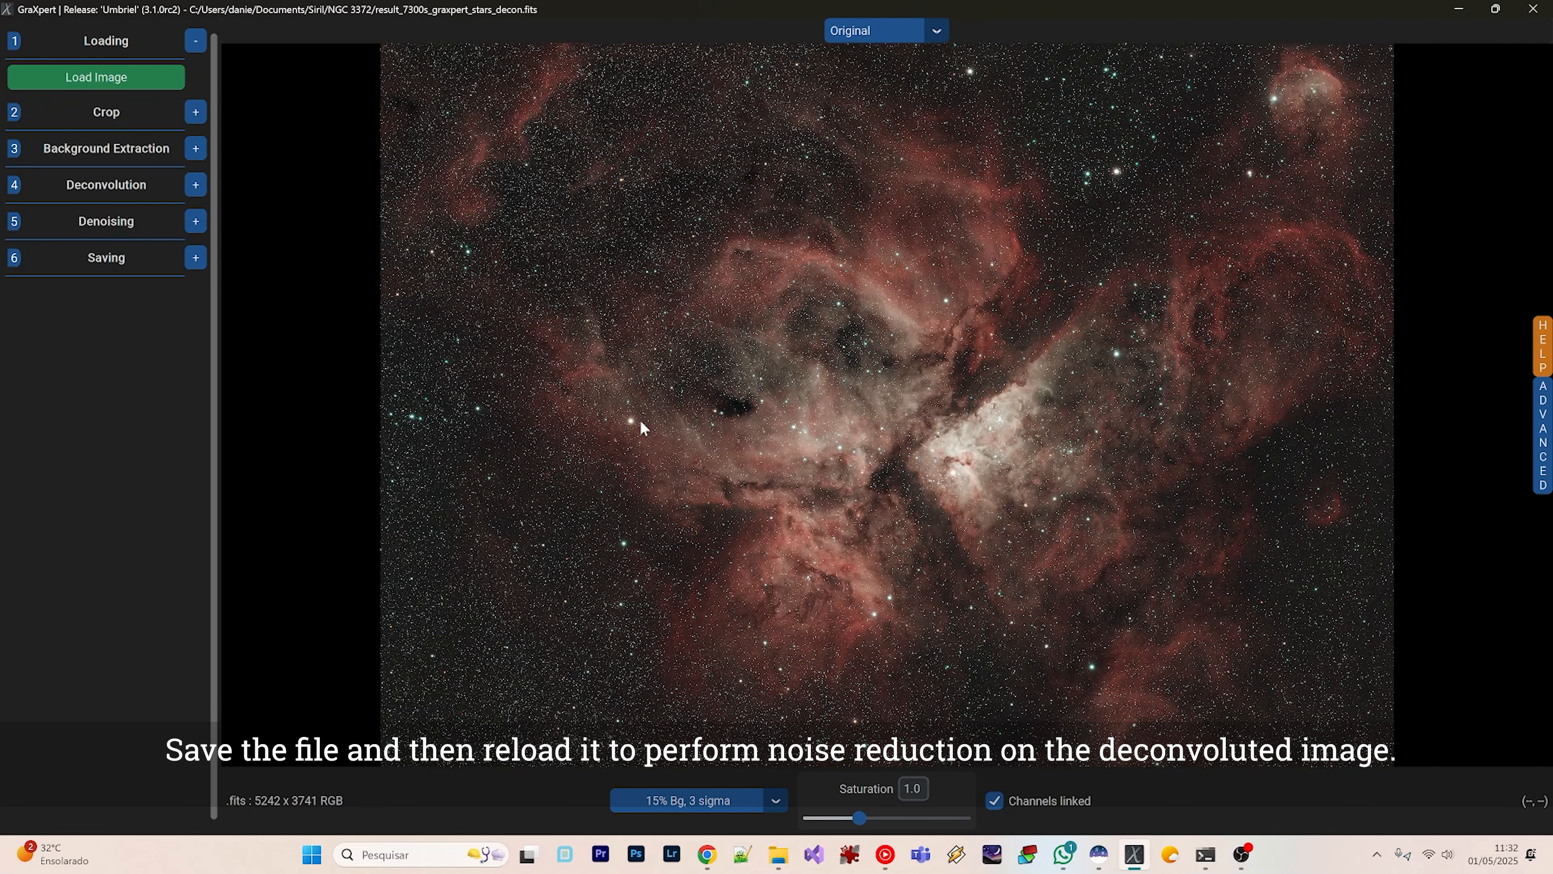
# Denoise the loaded deconvolved image with a denoise strength of 0.7.
pyautogui.click(200, 221)
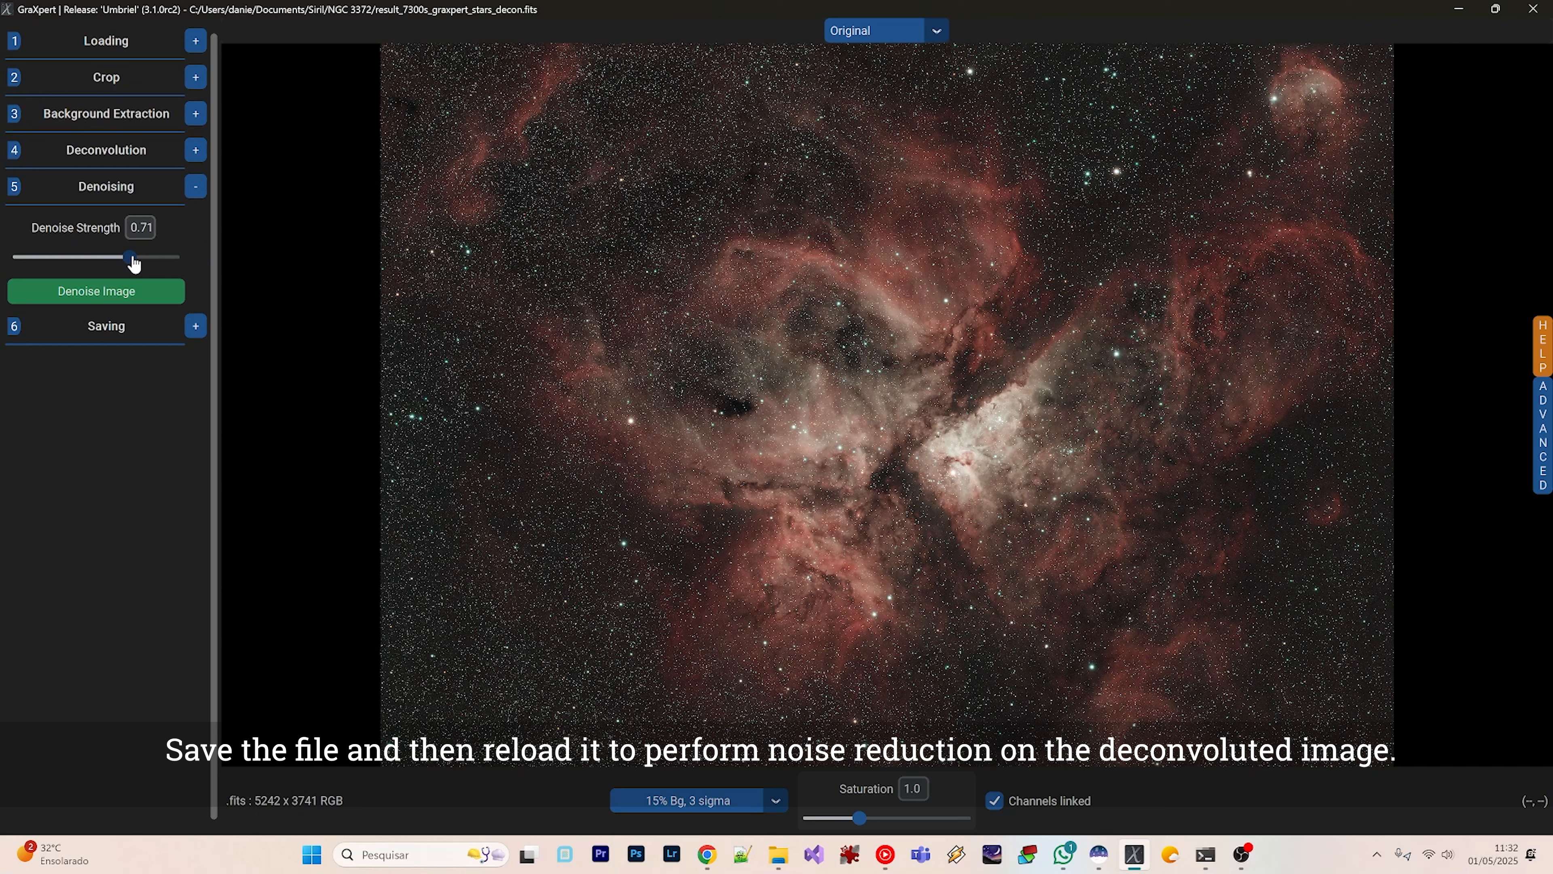
pyautogui.moveTo(130, 263); pyautogui.dragTo(128, 263)
pyautogui.click(125, 299)
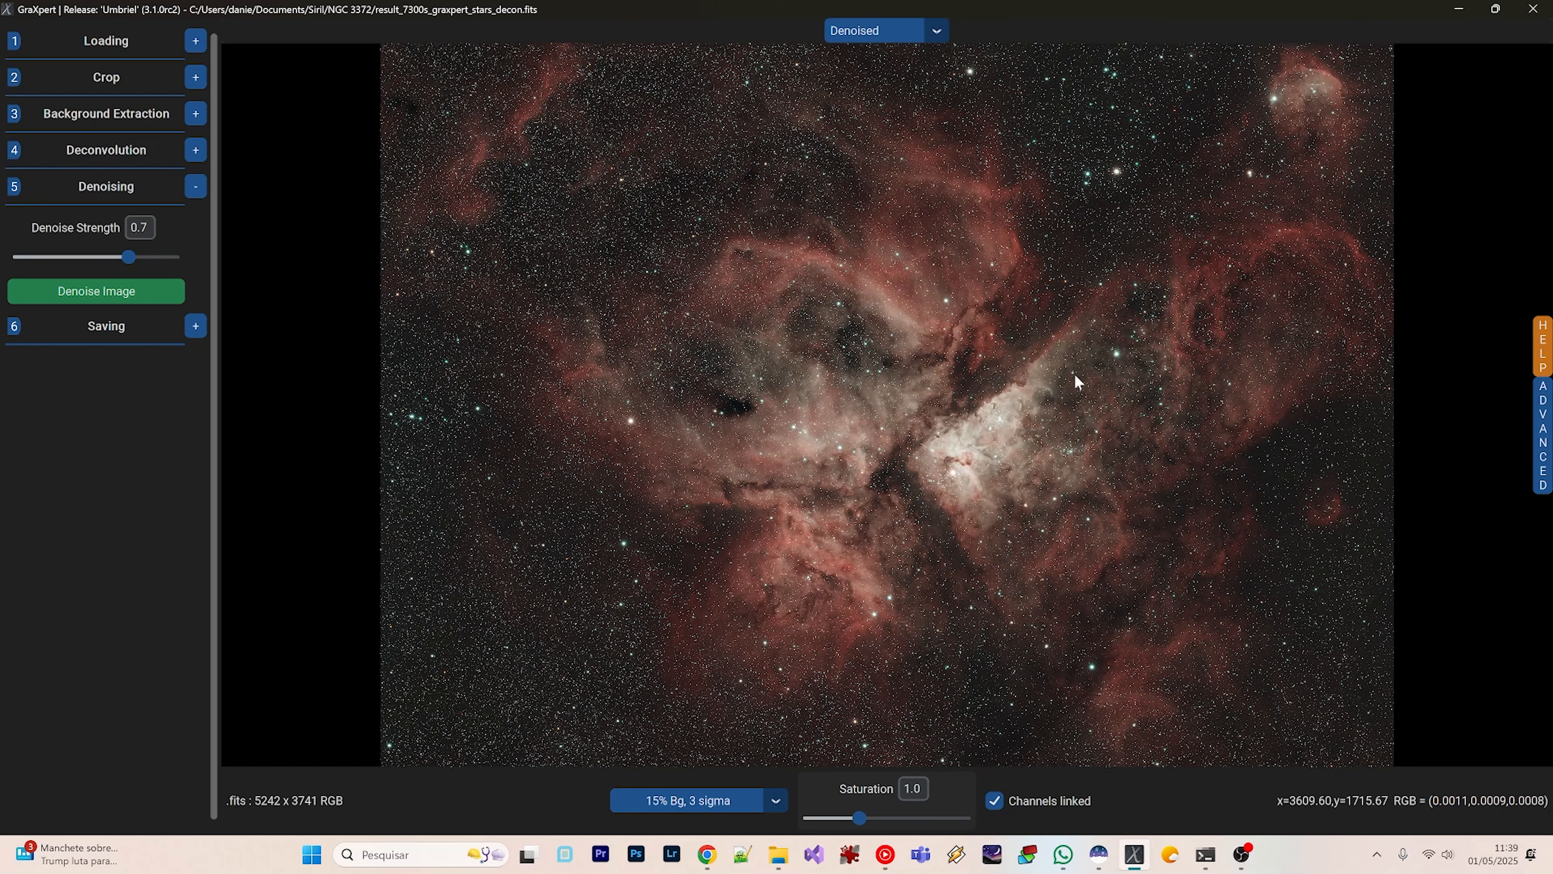
# Compare the Original and Denoised versions close up on the nebula edge and star field, finishing on Denoised.
pyautogui.click(903, 32)
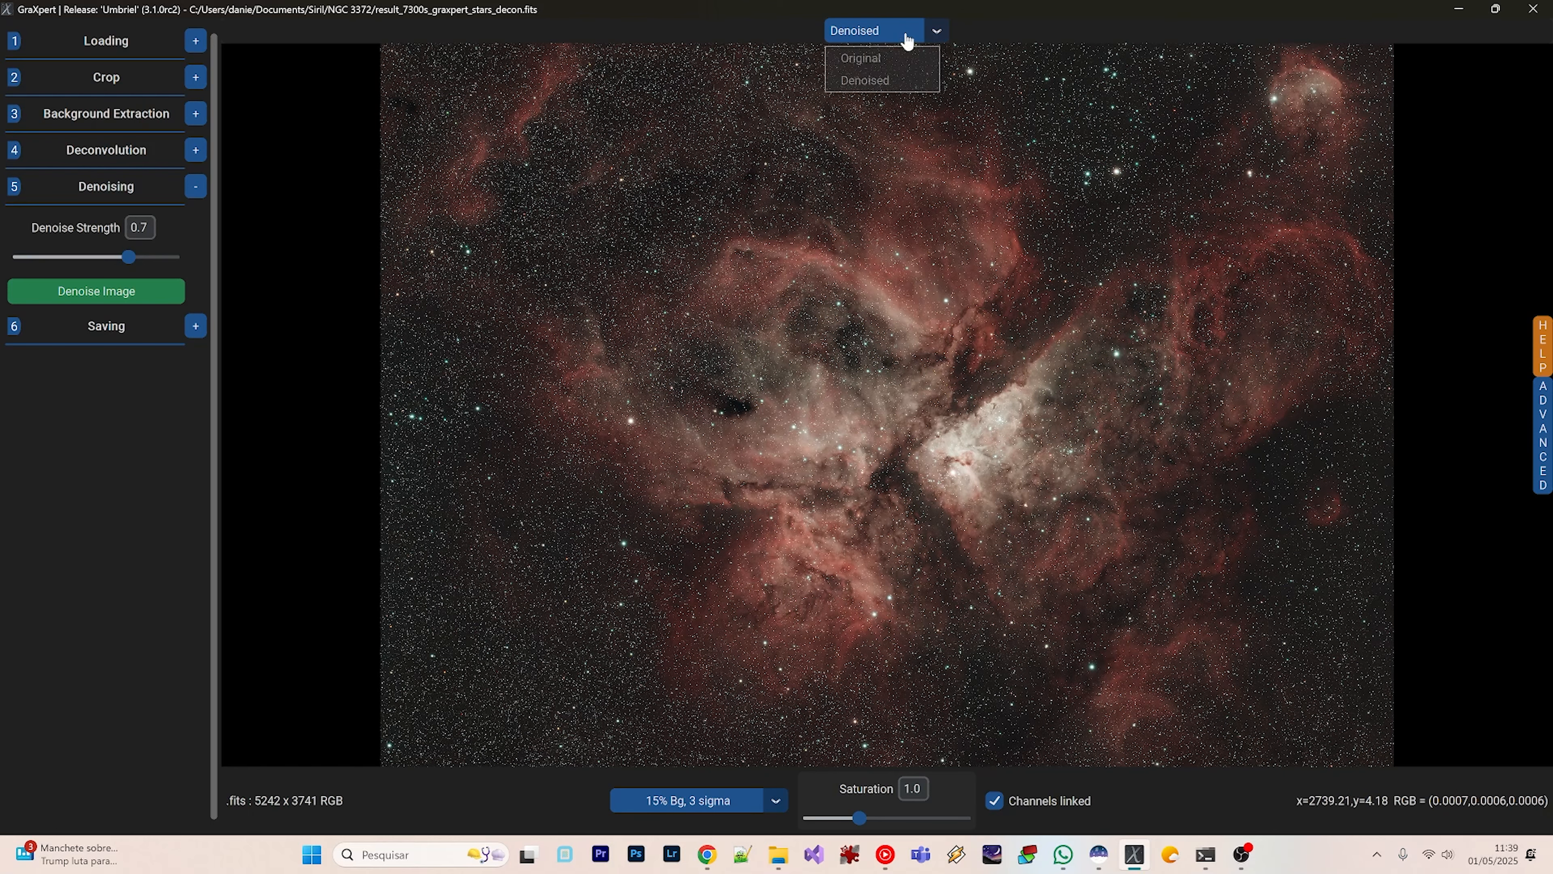
pyautogui.click(893, 58)
pyautogui.scroll(3, 1071, 198)
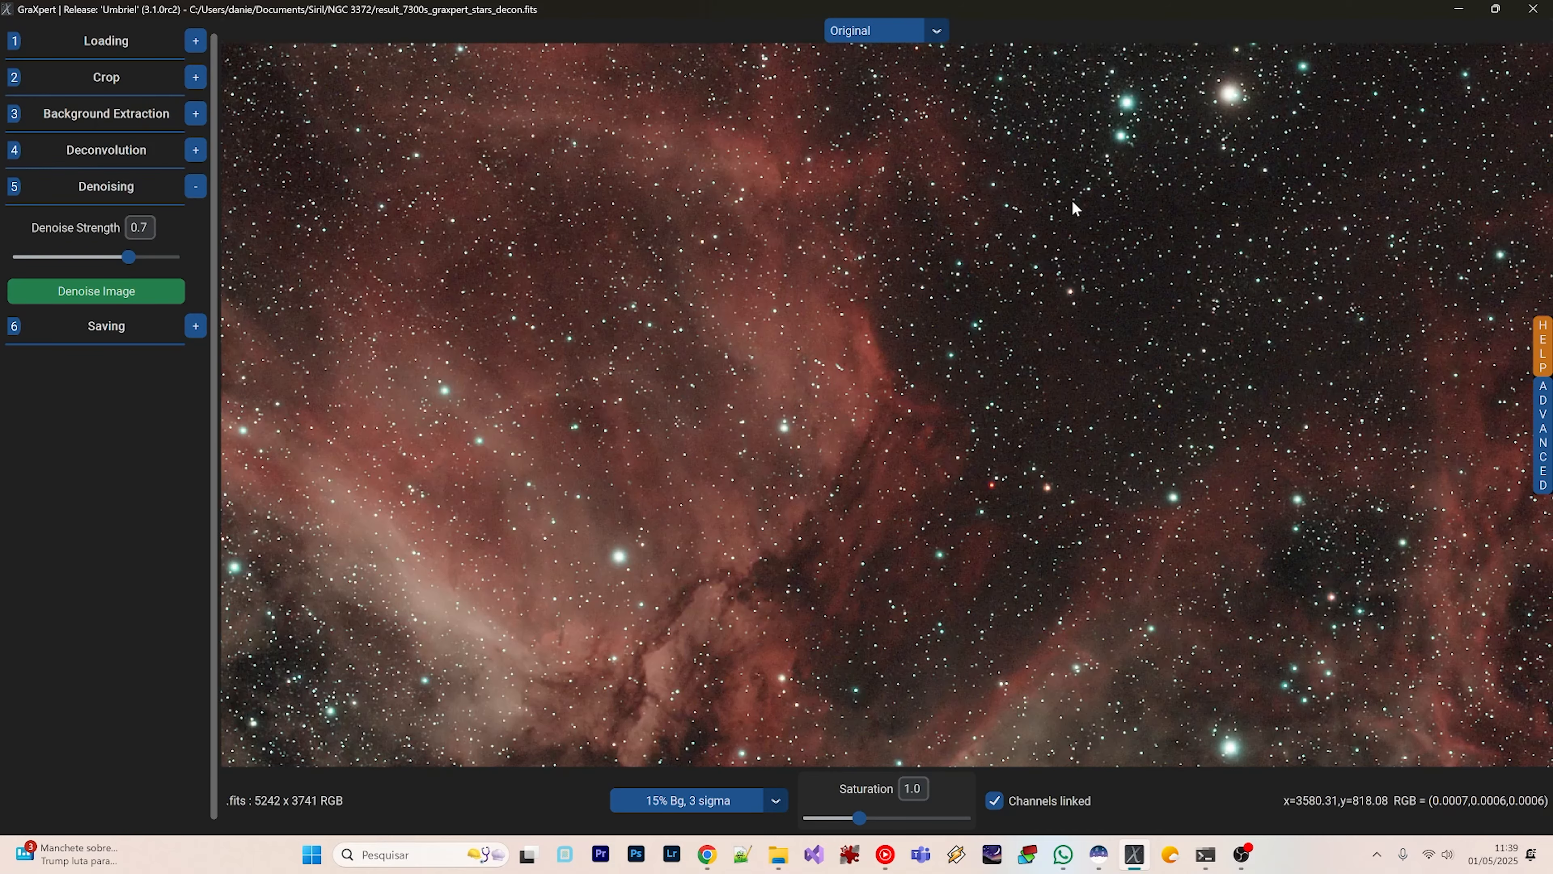
pyautogui.scroll(2, 1074, 205)
pyautogui.click(874, 30)
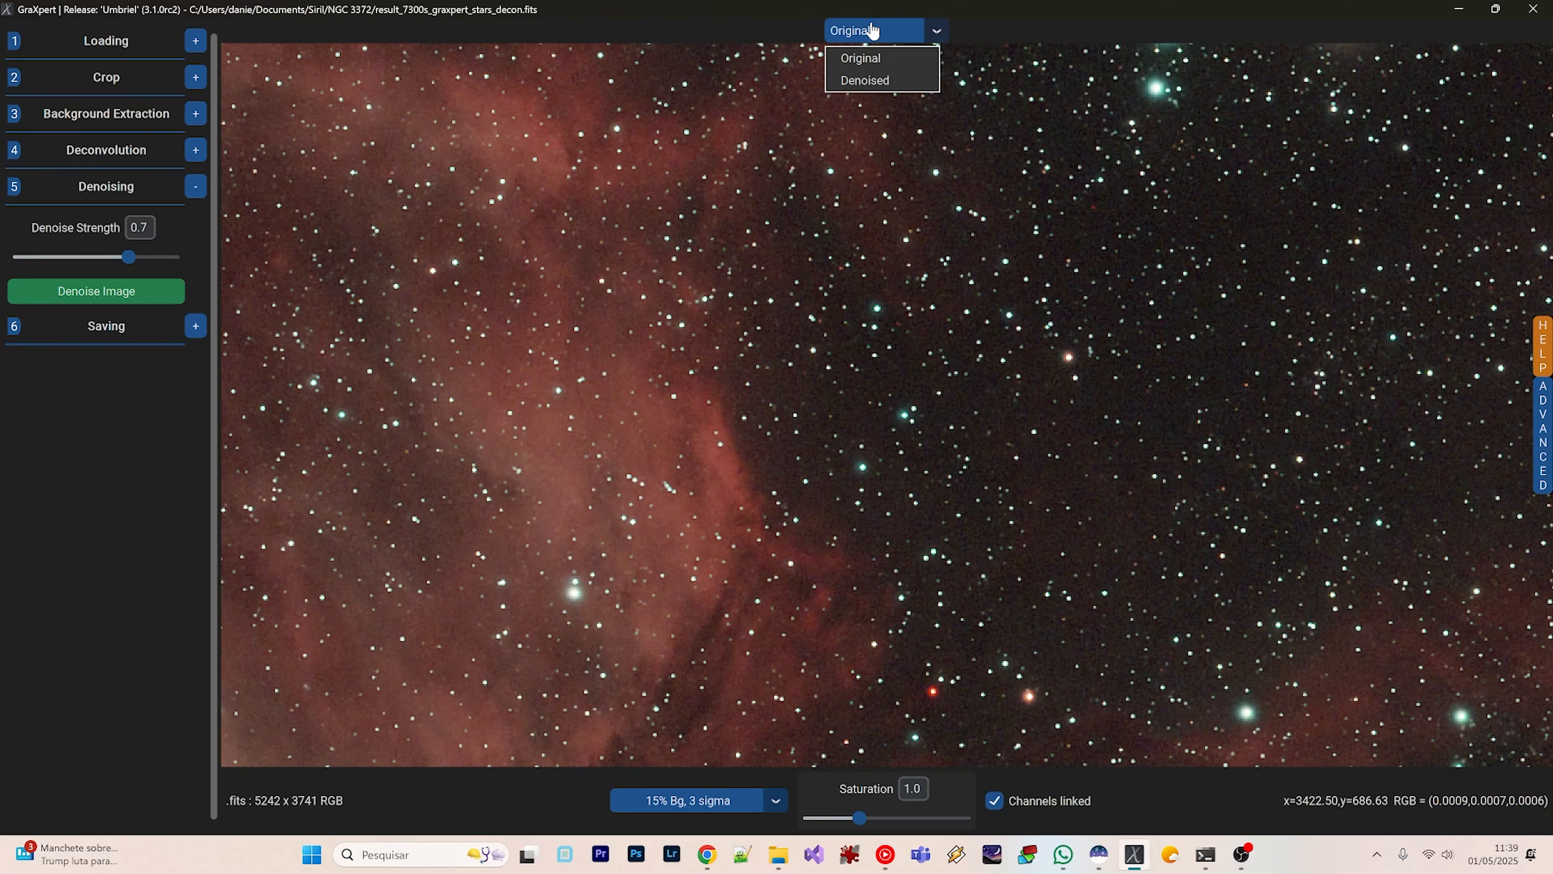
pyautogui.click(873, 79)
pyautogui.click(877, 32)
pyautogui.click(875, 58)
pyautogui.click(883, 32)
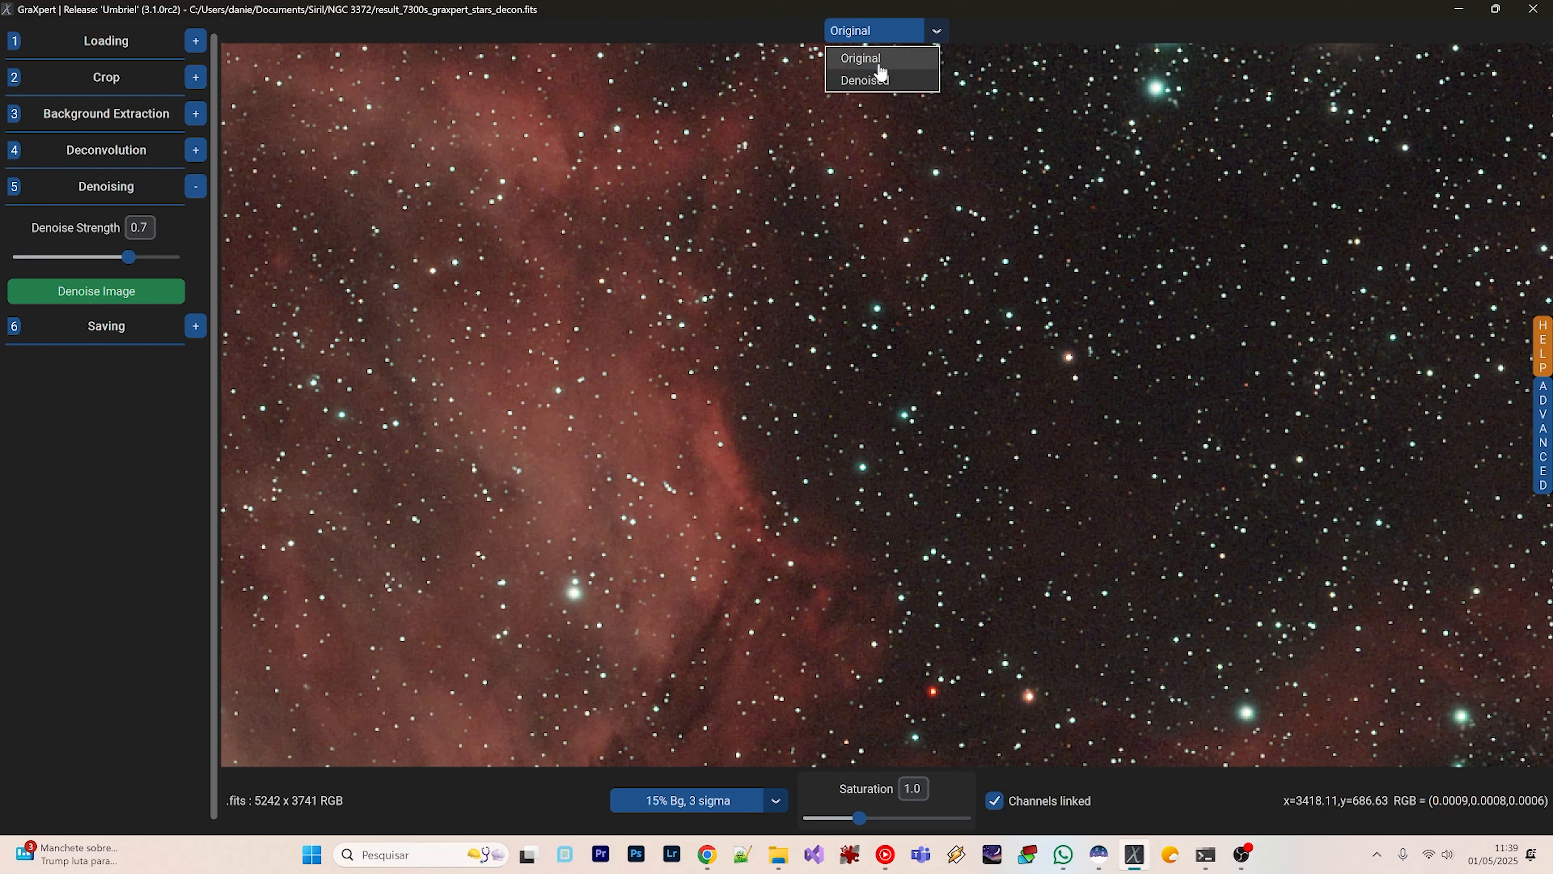
pyautogui.click(882, 81)
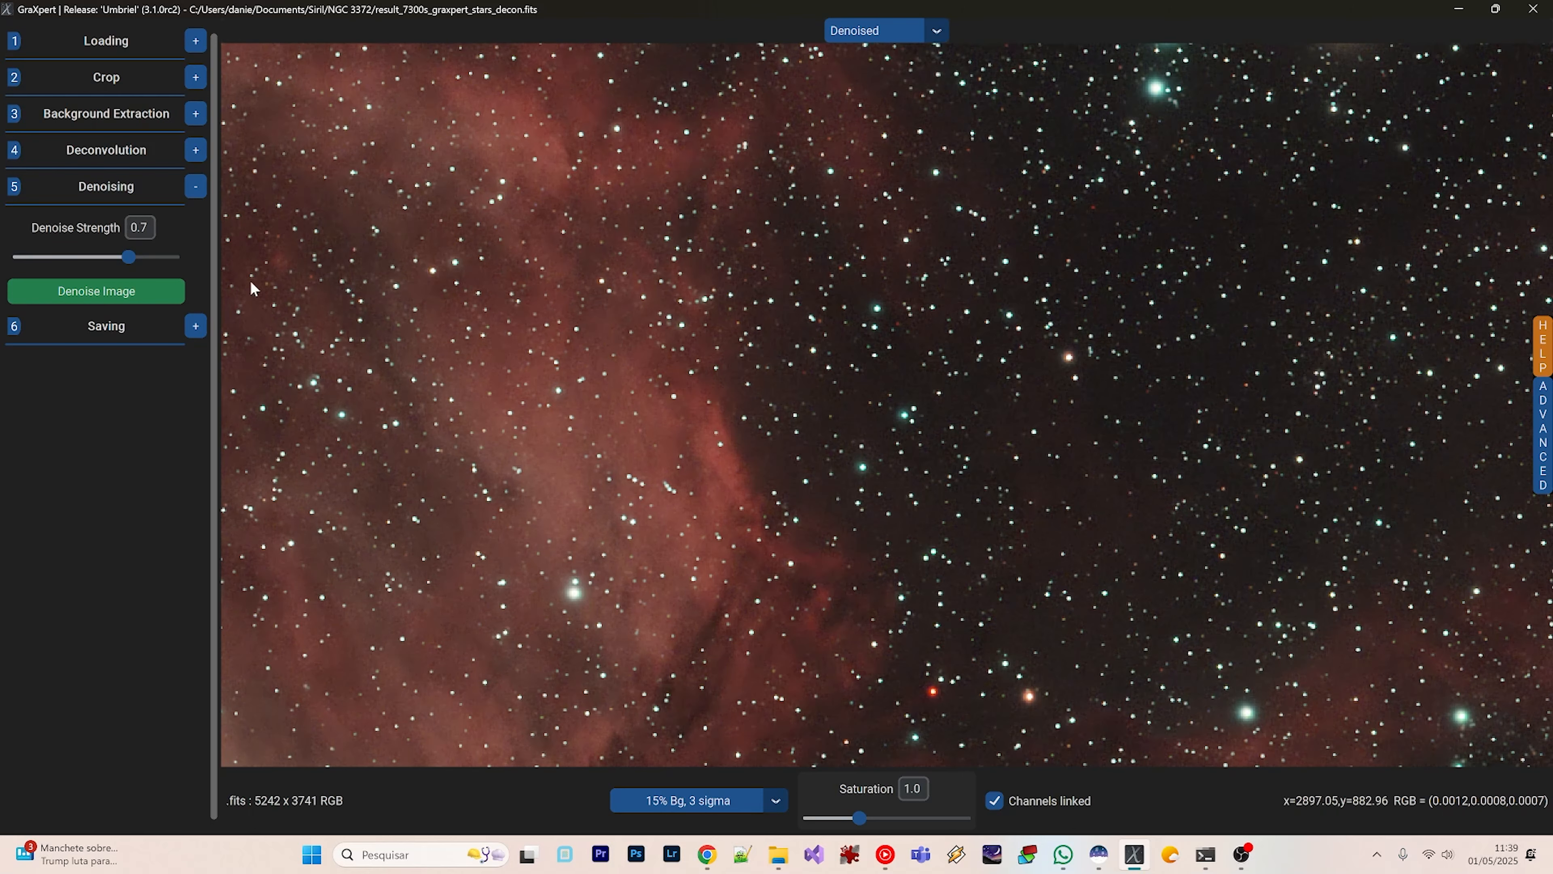
# Save the denoised image as the 32 bit Fits file result_7300s_graxpert_stars_decon_graxpert_denoised.fits.
pyautogui.click(196, 325)
pyautogui.click(104, 300)
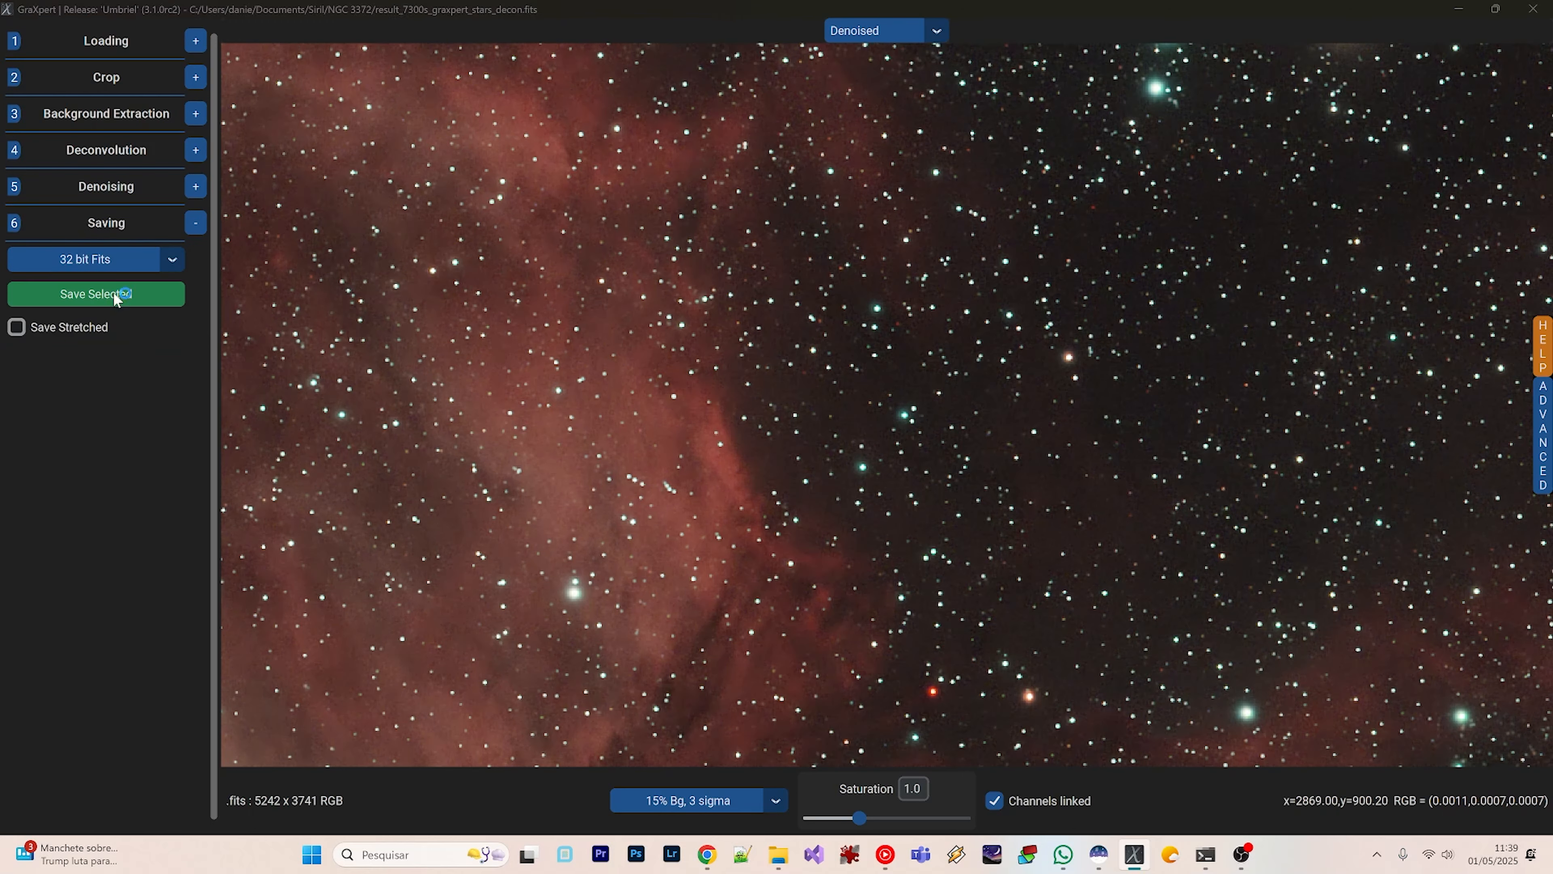
pyautogui.click(640, 426)
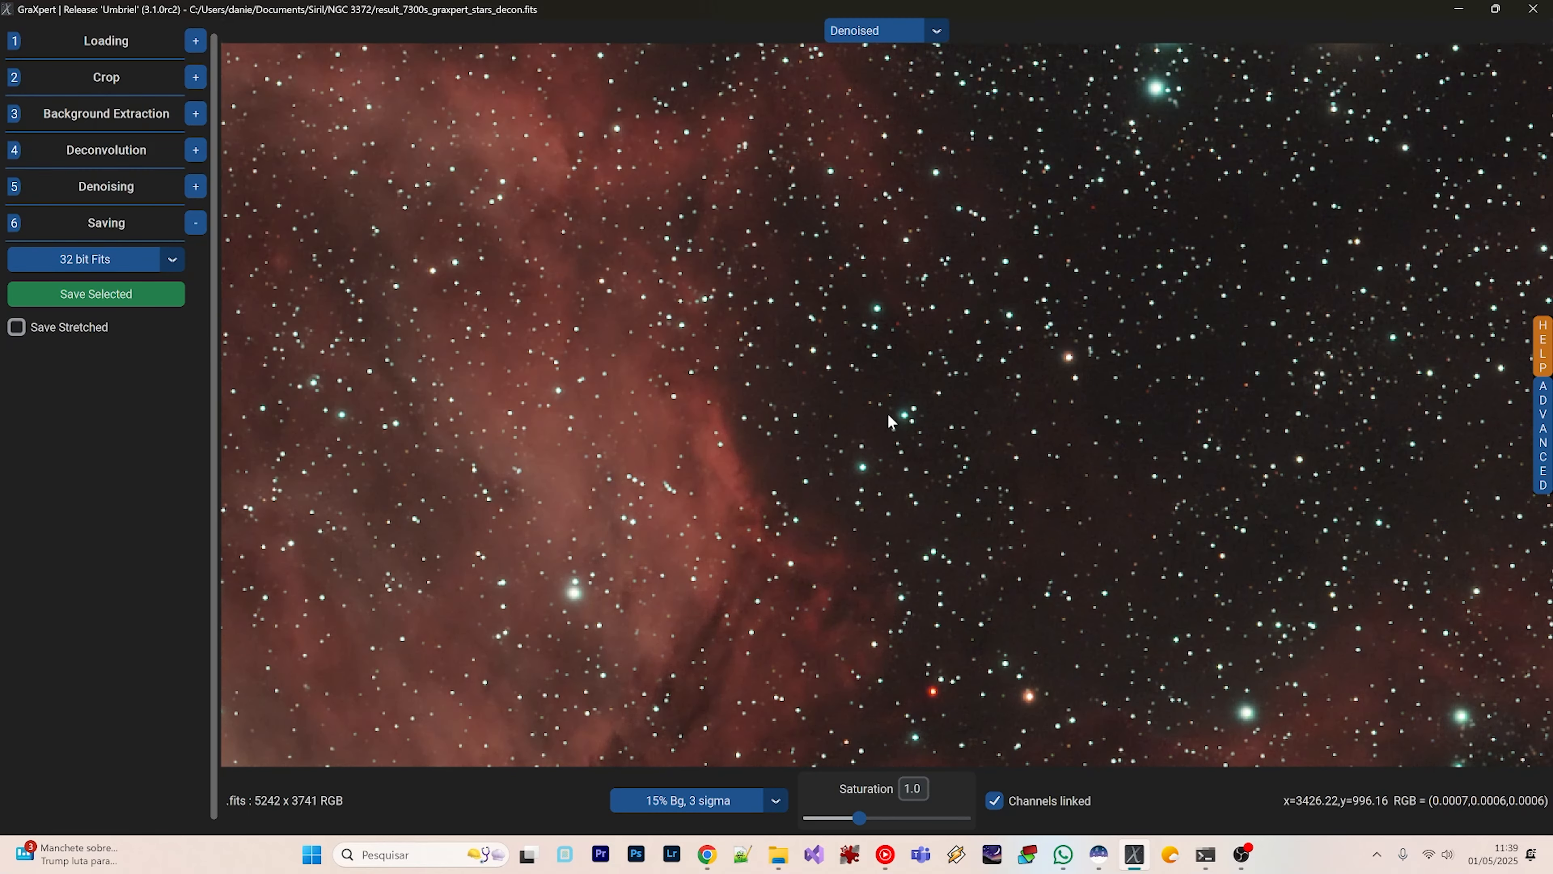
# Switch to Siril and open result_7300s_graxpert_stars_decon_graxpert_denoised.fits from the NGC 3372 folder.
pyautogui.click(1099, 856)
pyautogui.click(44, 27)
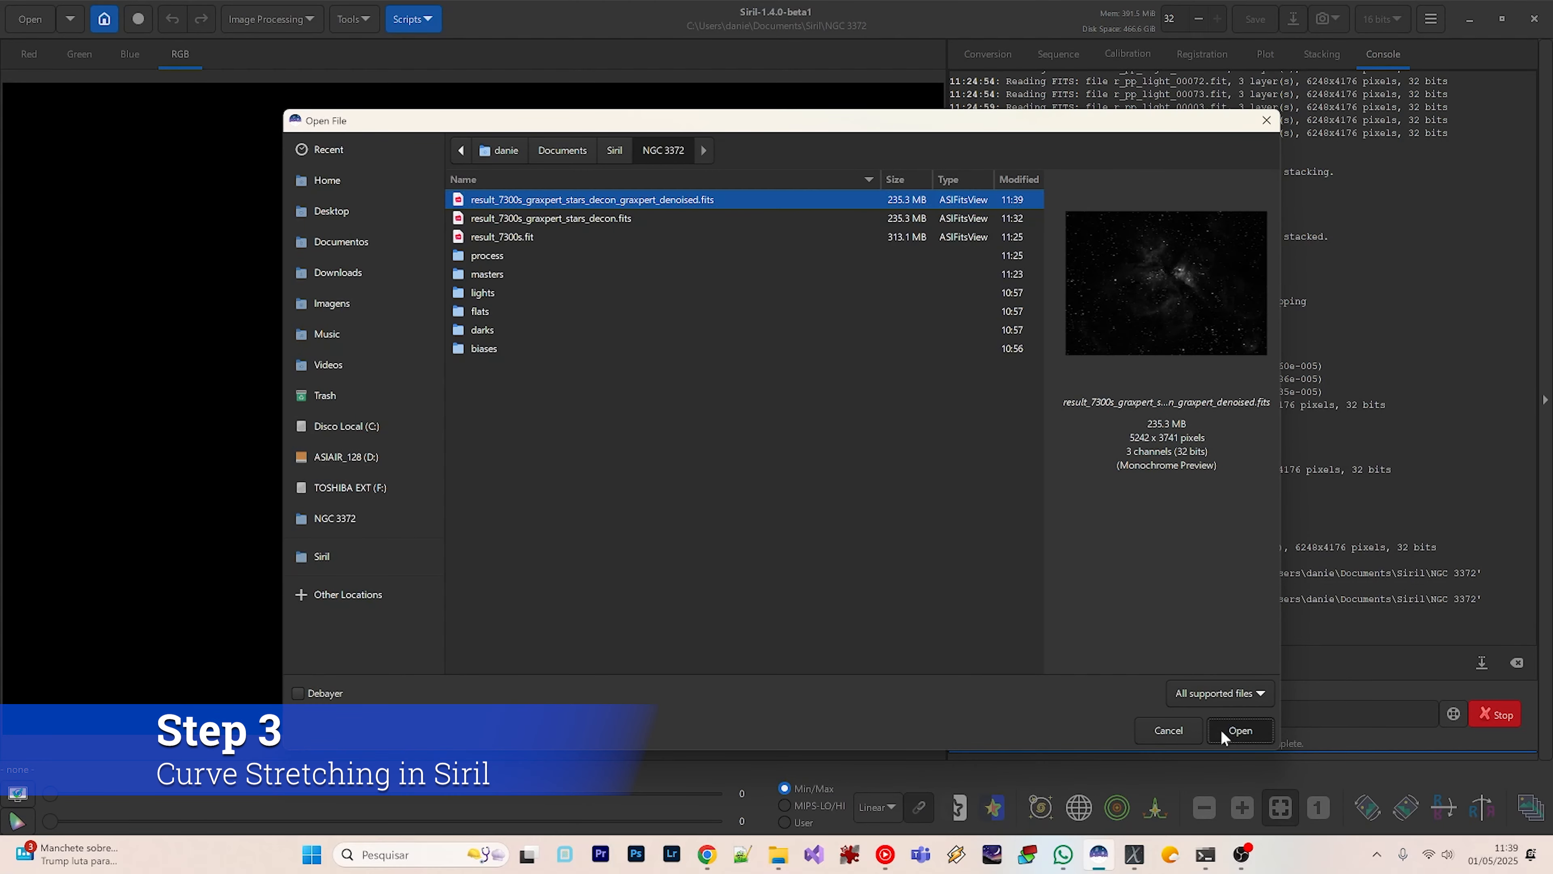
pyautogui.click(1239, 730)
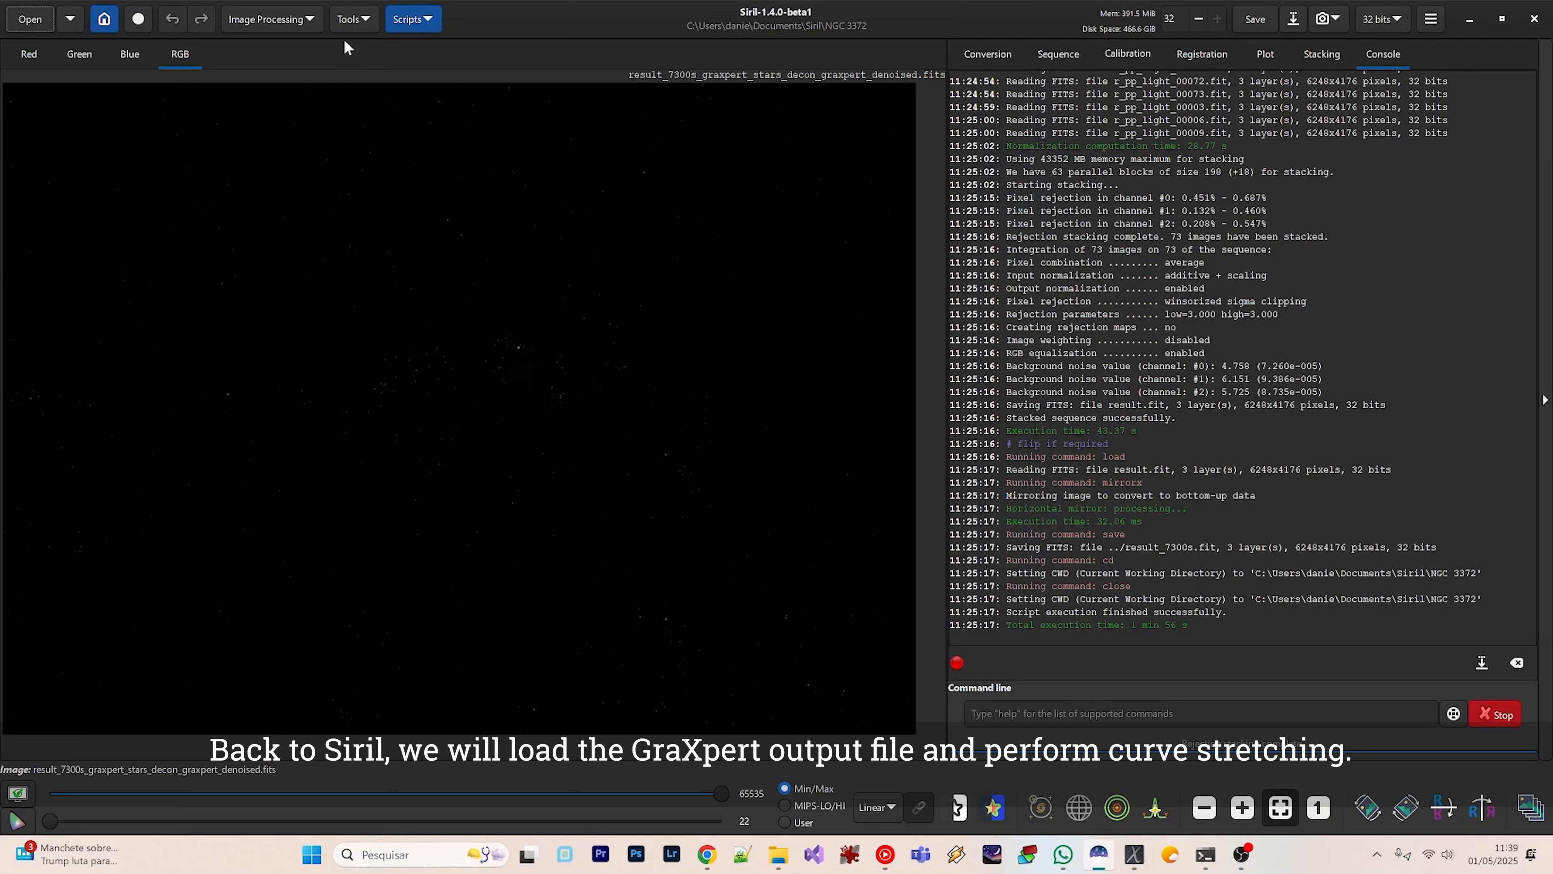
# Start a Histogram Transformation on the denoised image and apply a first stretch with midtones at about 0.066.
pyautogui.click(299, 21)
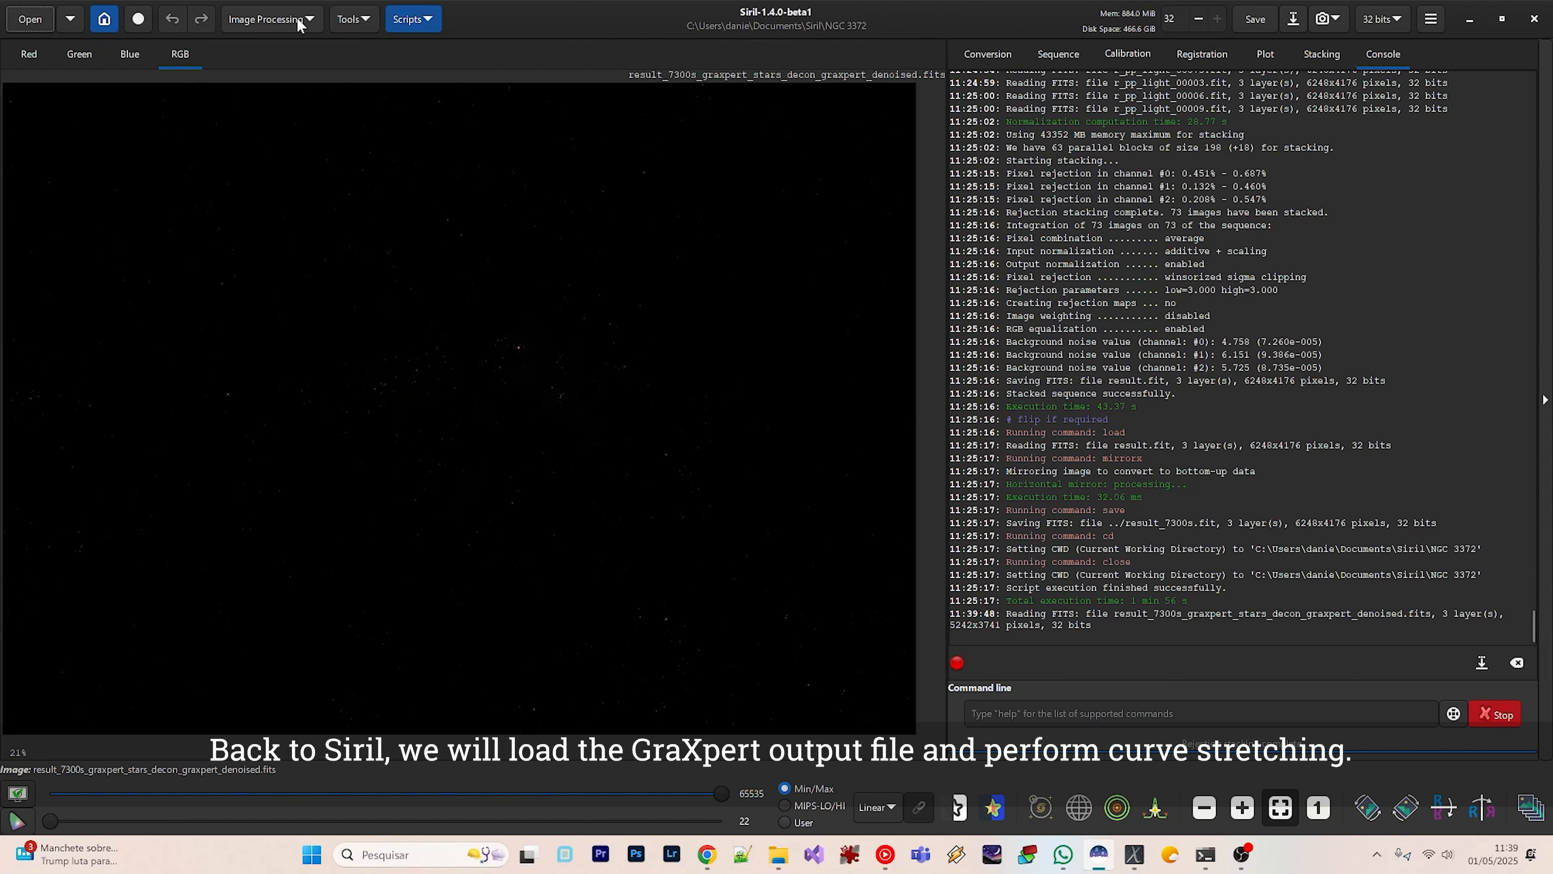
pyautogui.click(293, 21)
pyautogui.click(299, 64)
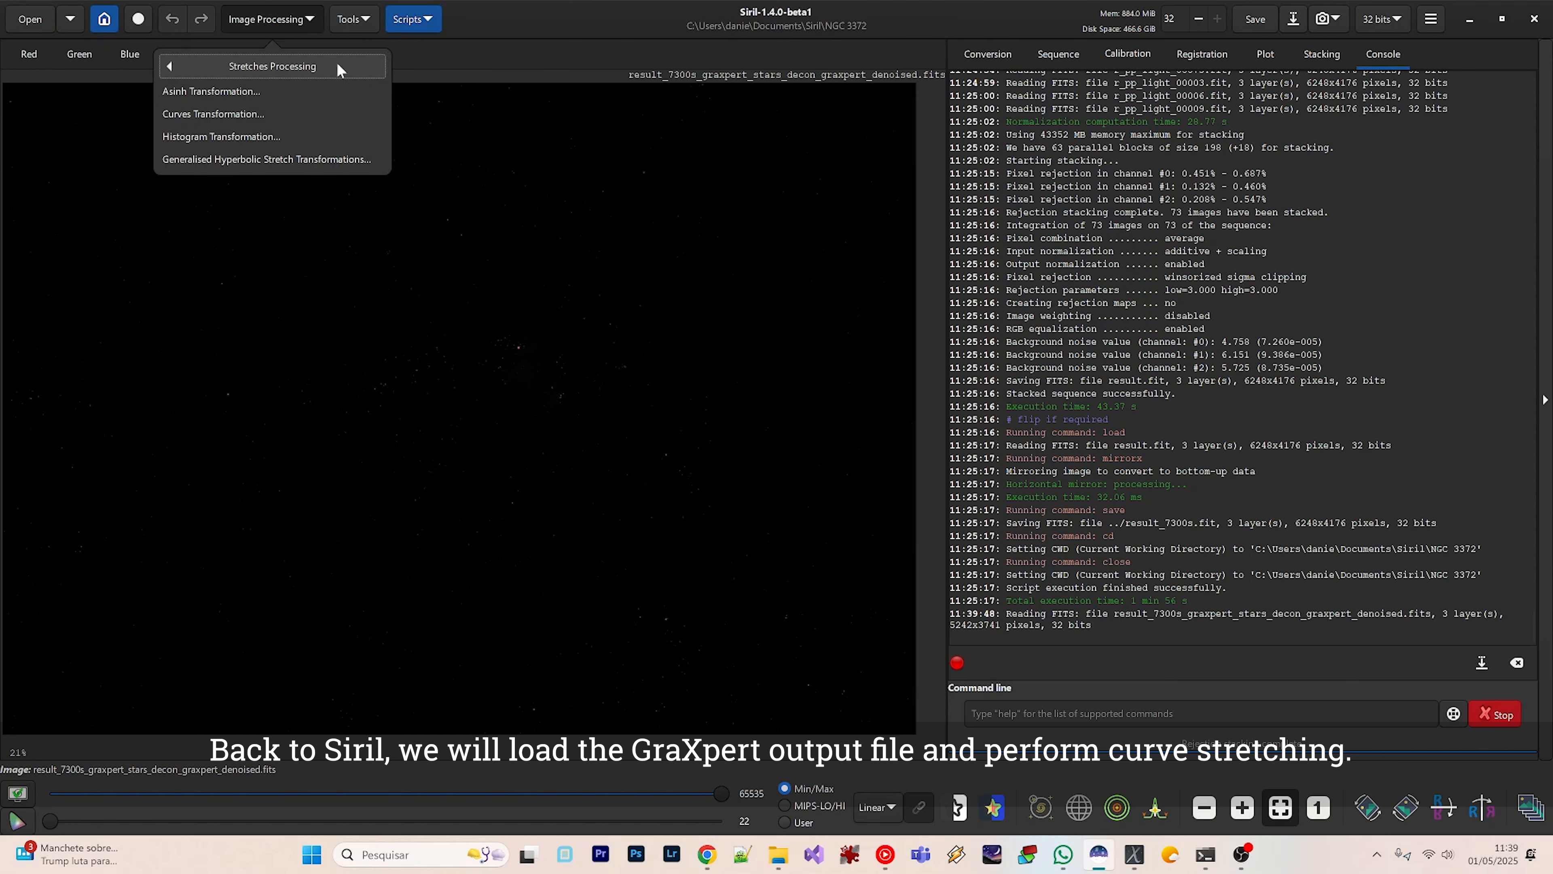
pyautogui.click(269, 137)
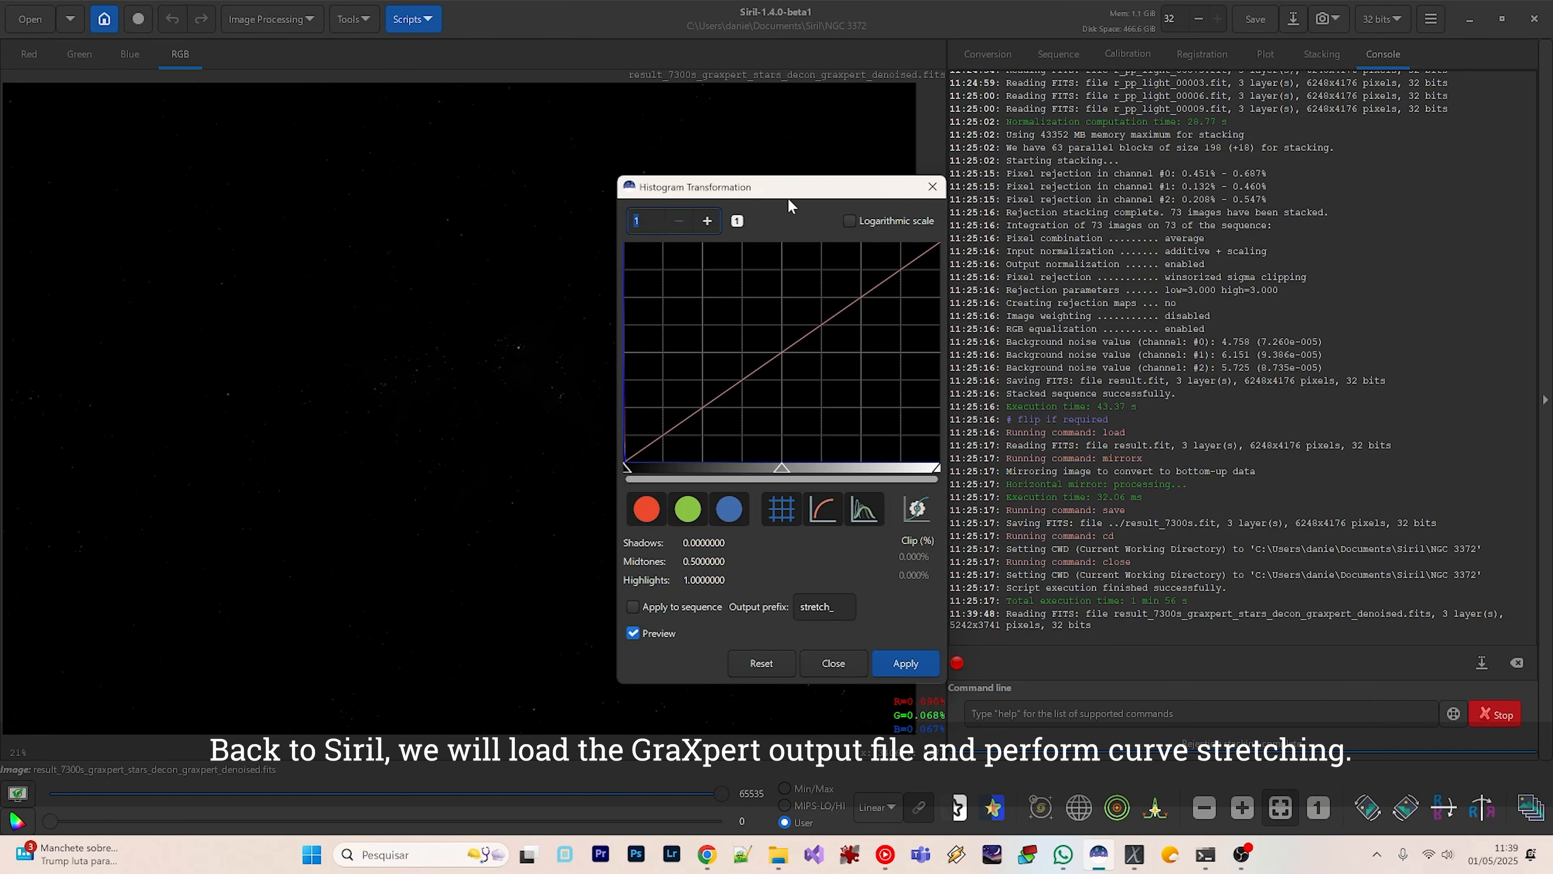
pyautogui.moveTo(787, 198); pyautogui.dragTo(1134, 221)
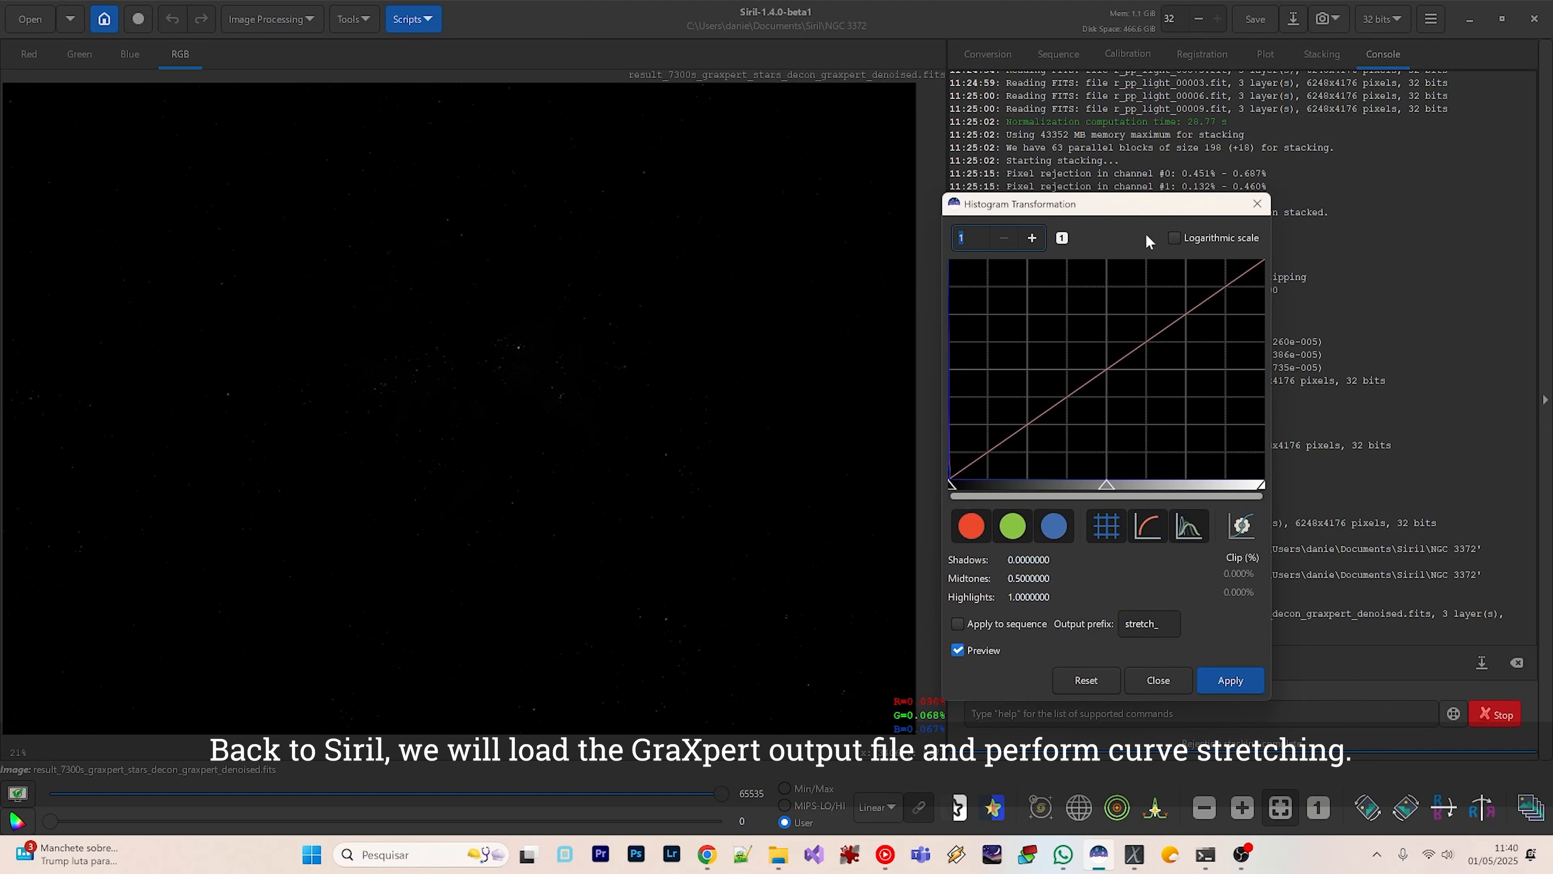
pyautogui.moveTo(1111, 487); pyautogui.dragTo(969, 490)
pyautogui.click(1220, 680)
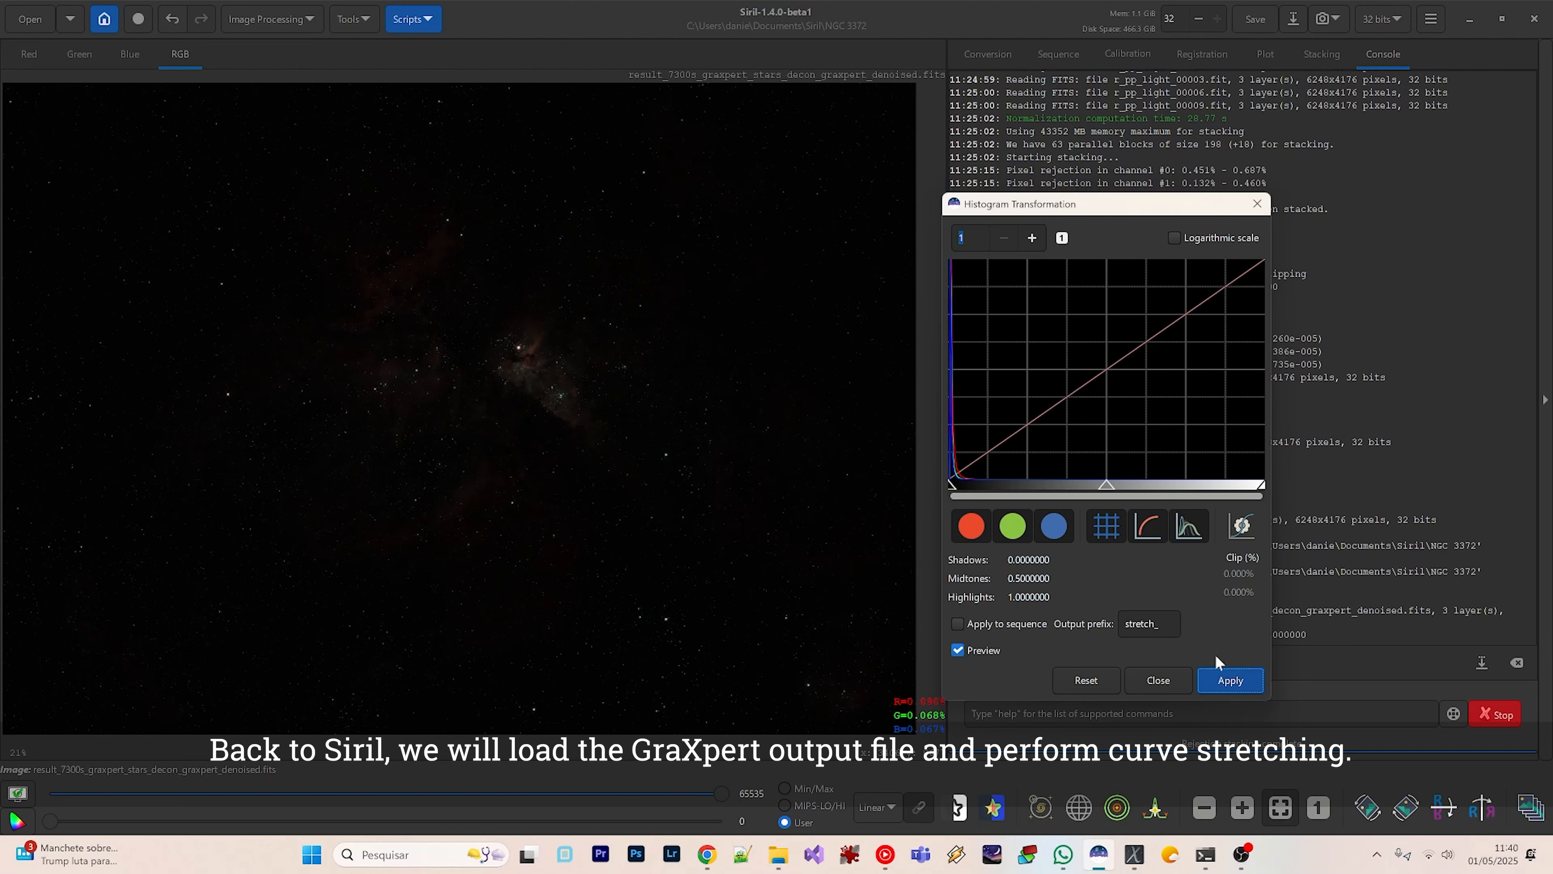
# Brighten the nebula with two successive histogram stretches: highlights at about 0.214, followed by midtones at about 0.309.
pyautogui.moveTo(1264, 488); pyautogui.dragTo(1016, 488)
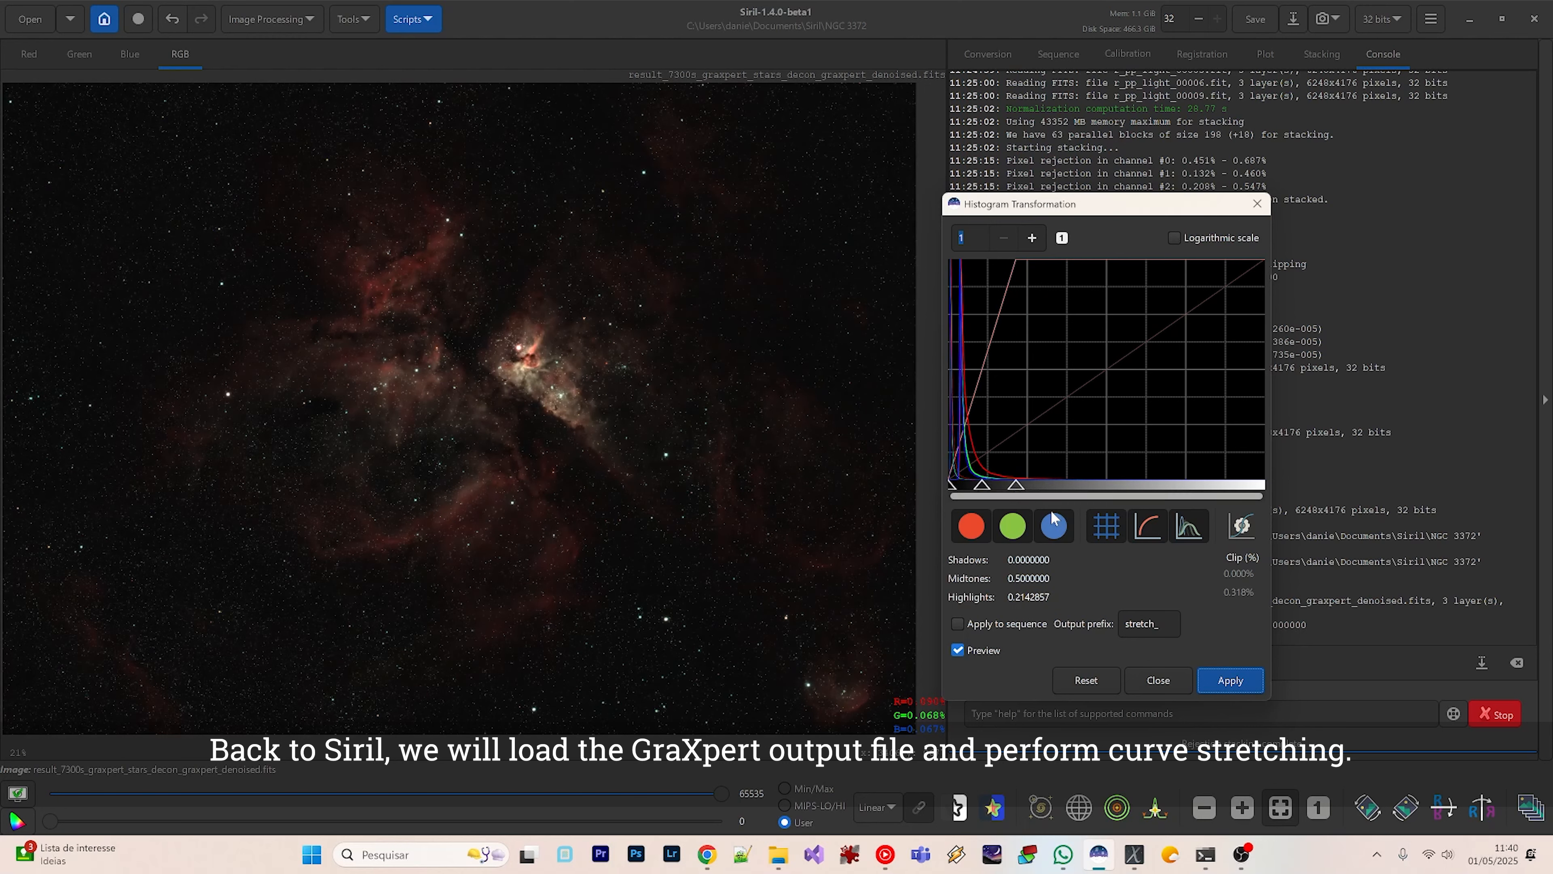
pyautogui.click(1230, 680)
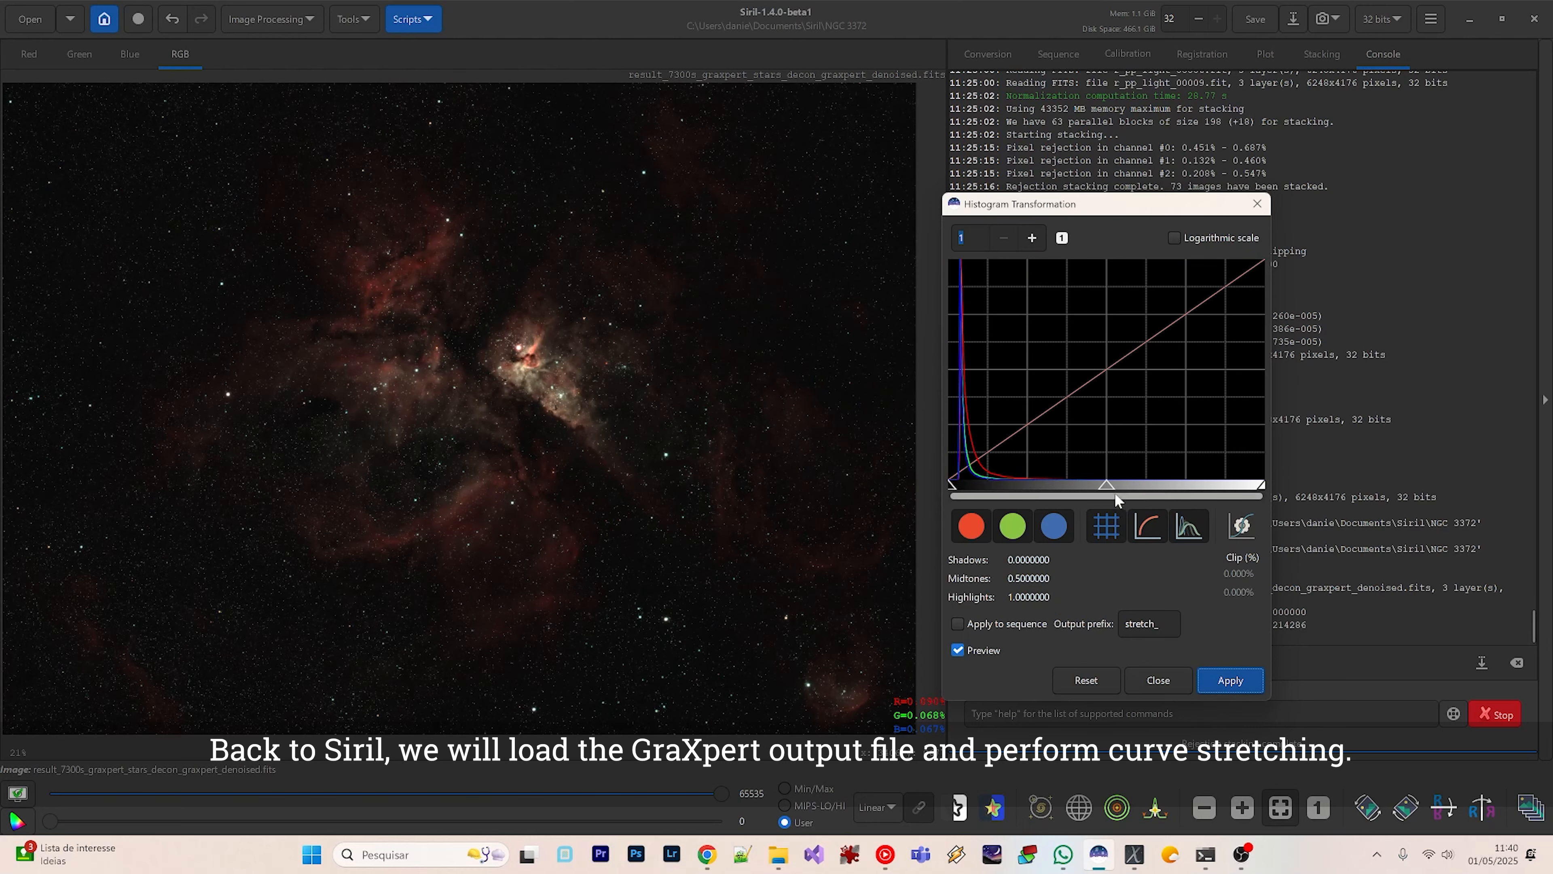
pyautogui.moveTo(1107, 492); pyautogui.dragTo(1046, 488)
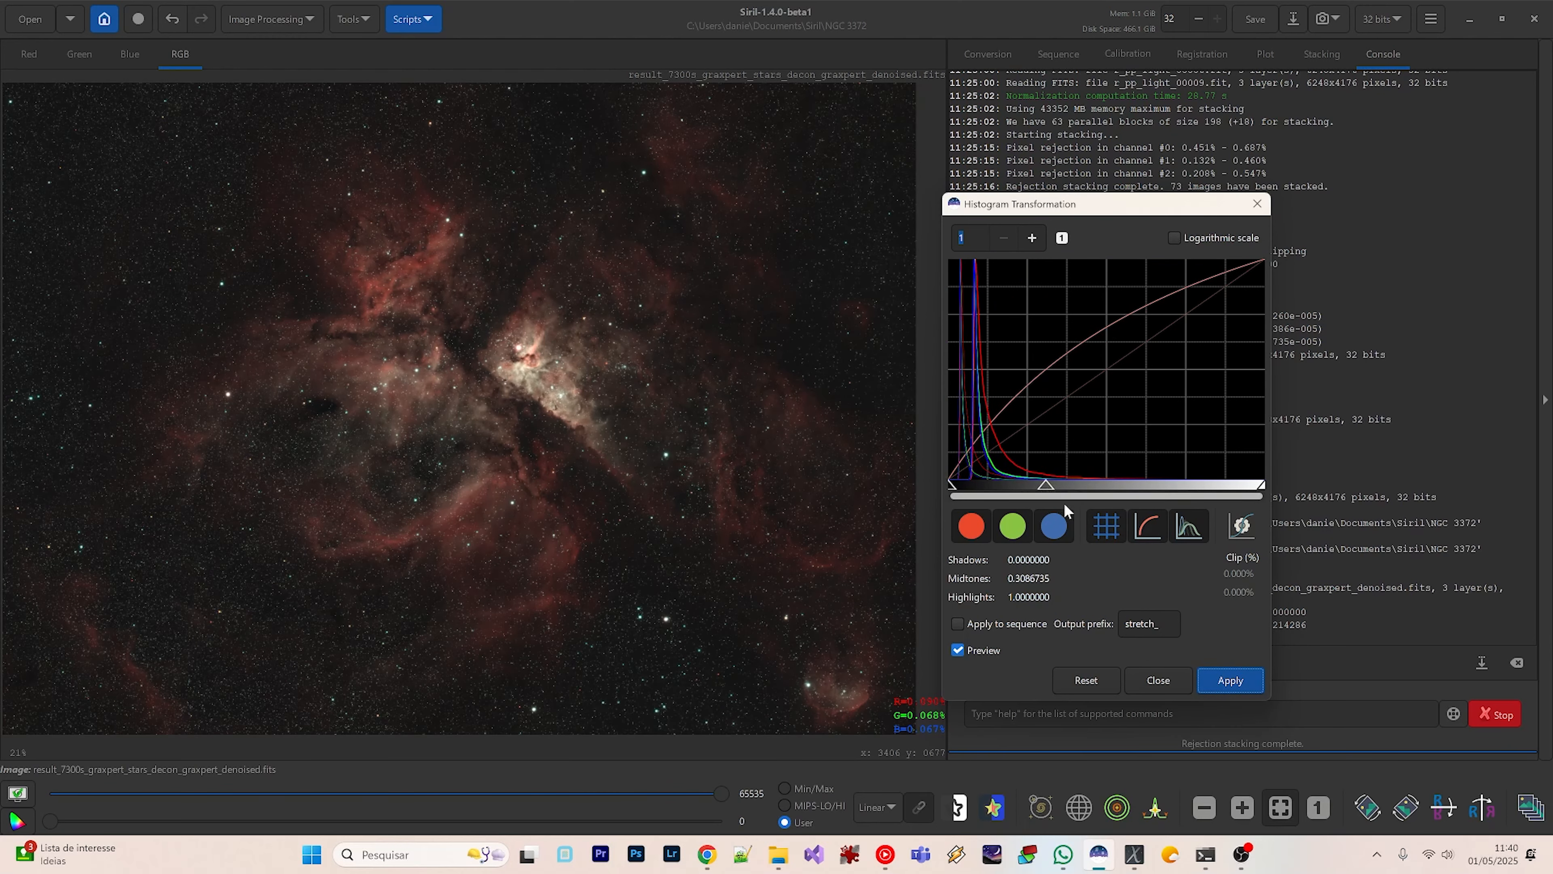
pyautogui.click(1225, 681)
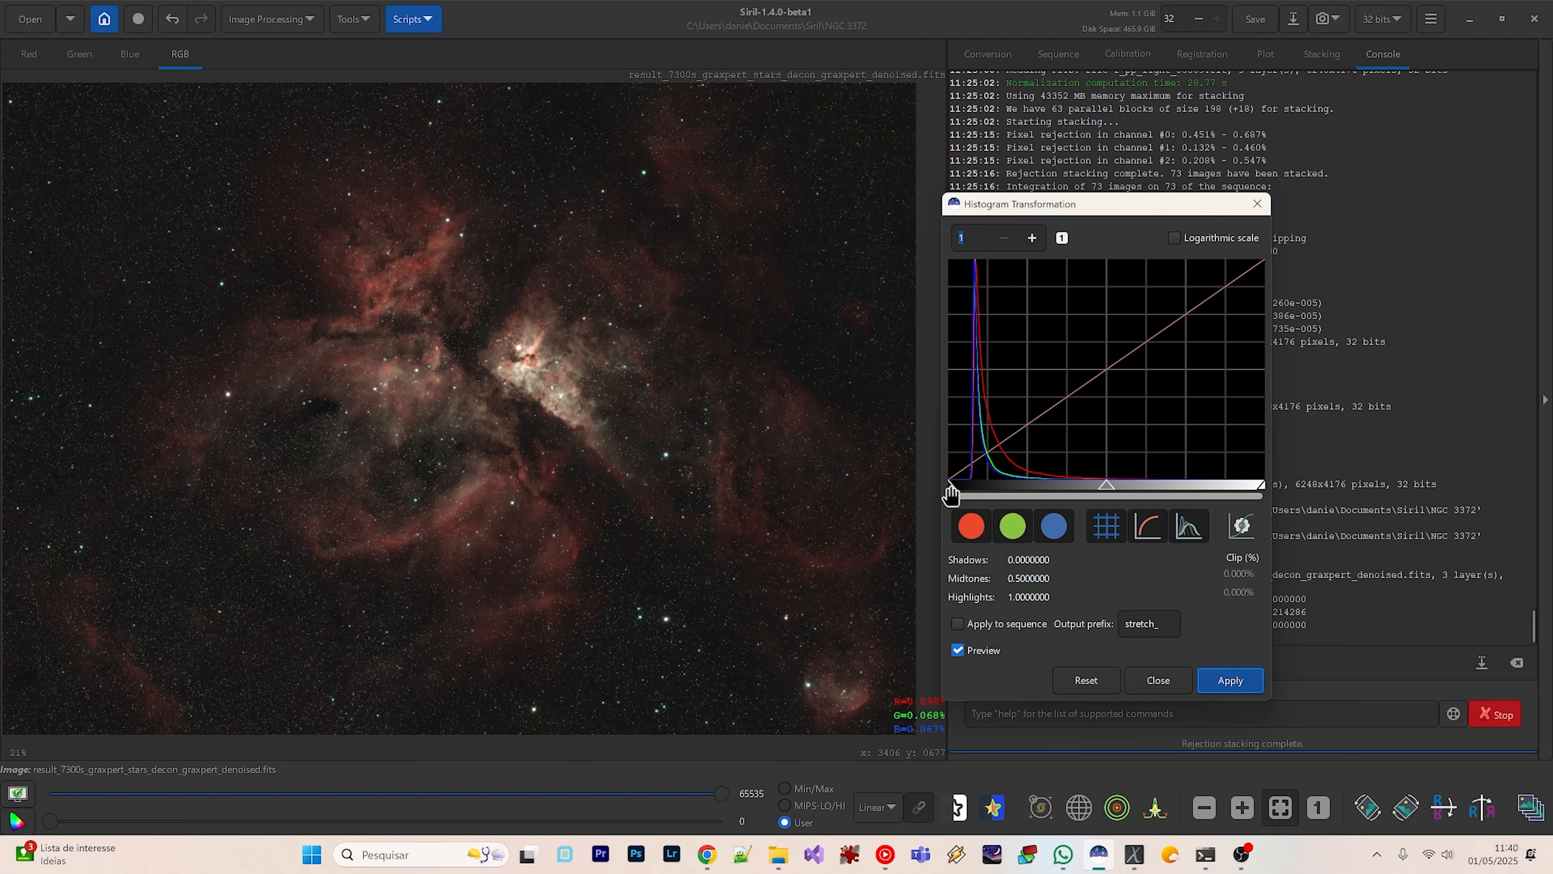
# Apply a histogram stretch with shadows at about 0.059, followed by another with midtones at about 0.283.
pyautogui.moveTo(951, 492); pyautogui.dragTo(969, 496)
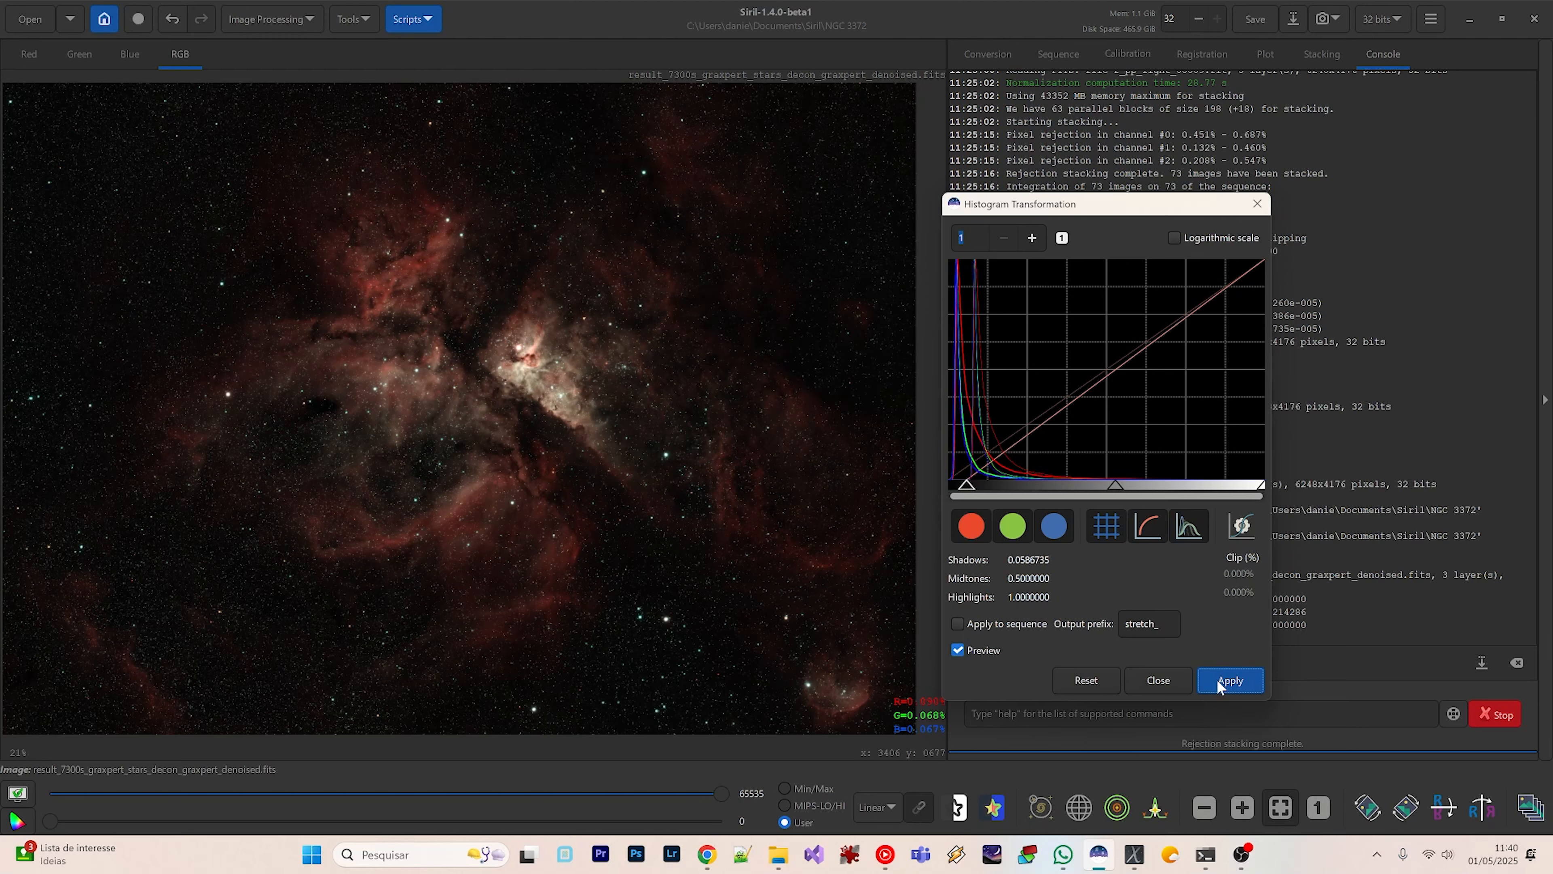
pyautogui.click(1218, 684)
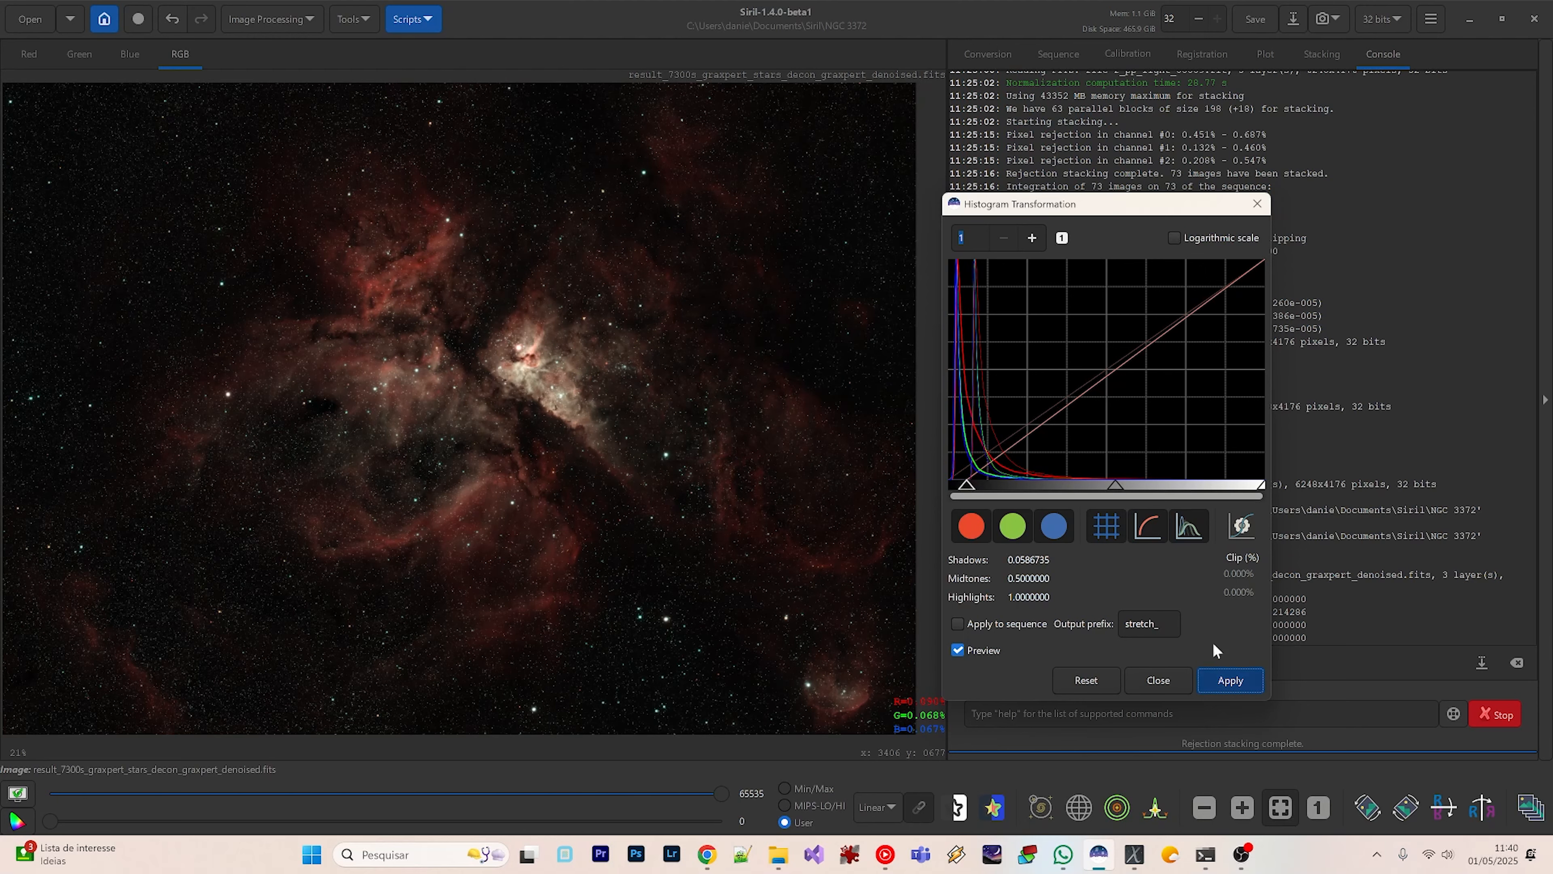
pyautogui.moveTo(1109, 494); pyautogui.dragTo(1039, 488)
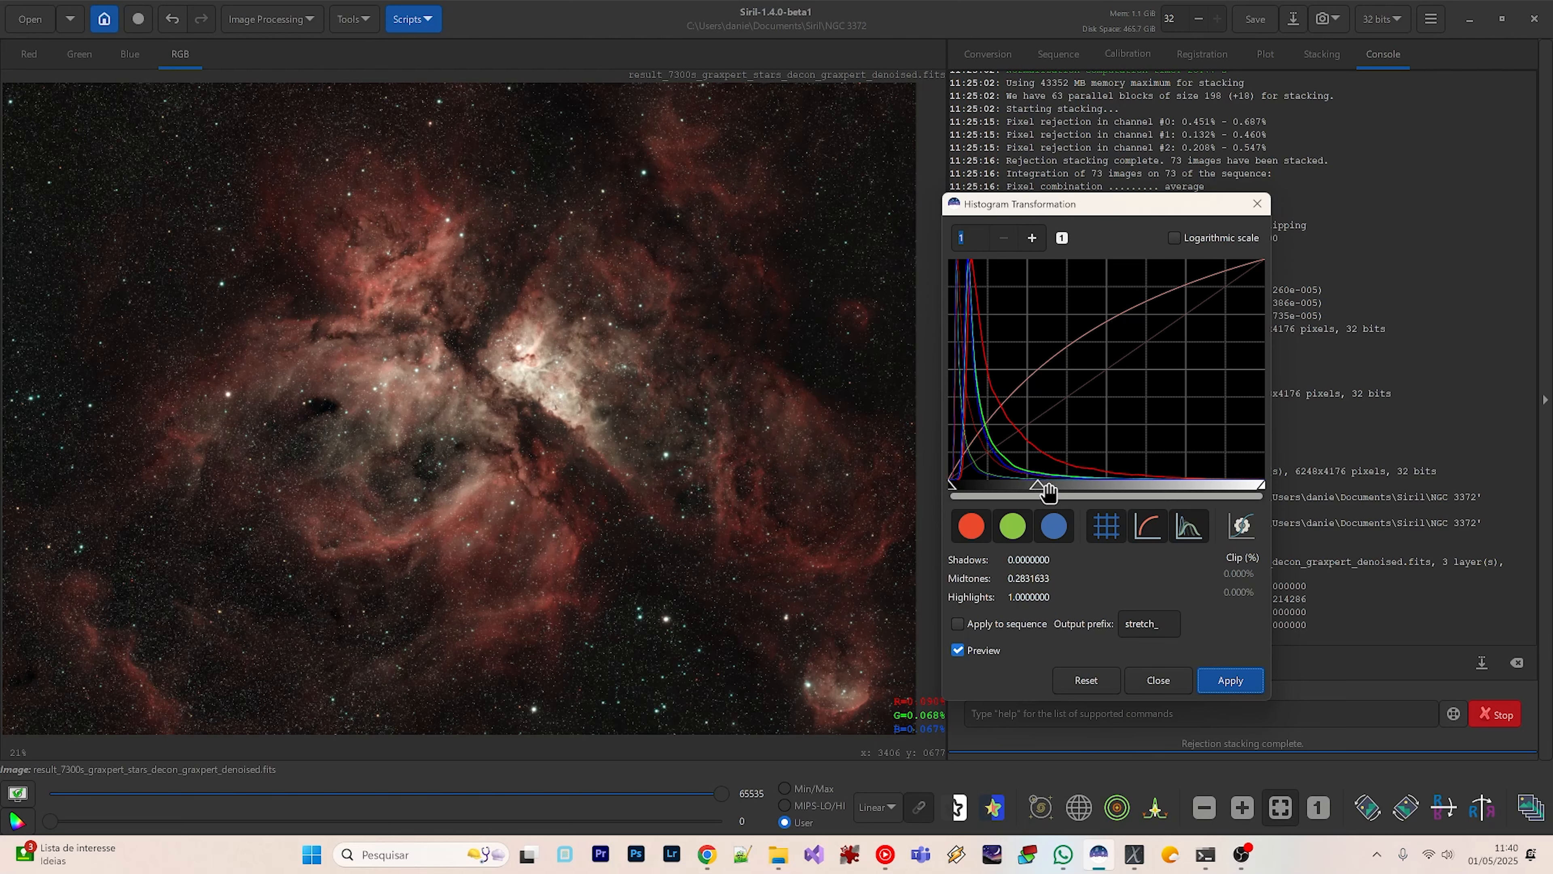
pyautogui.click(1241, 685)
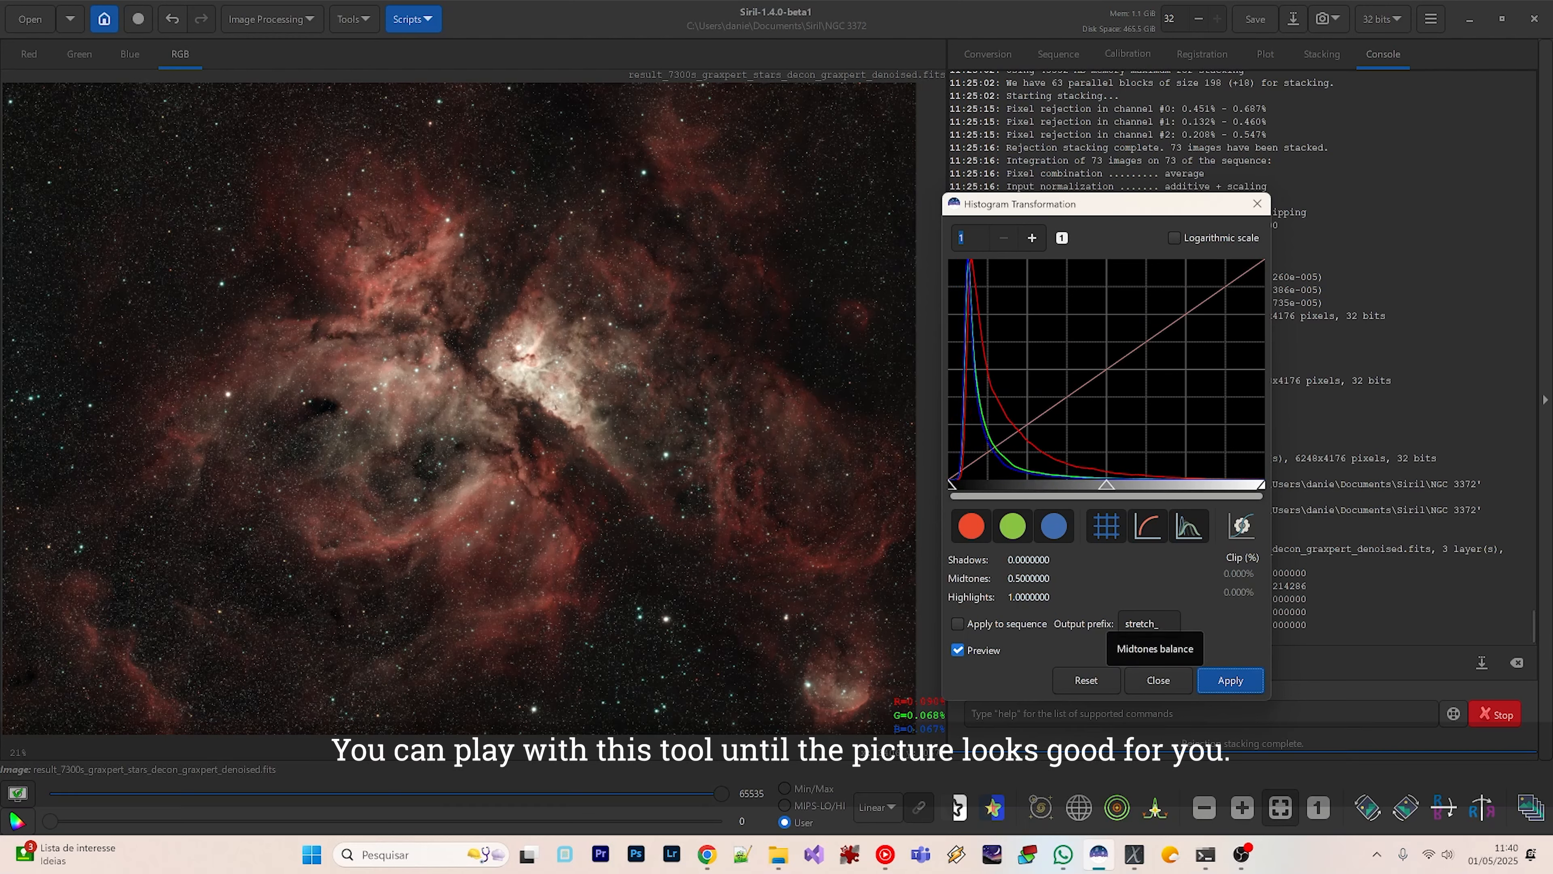
# Exclude the green and blue channels and apply a red-only histogram stretch with midtones at about 0.566.
pyautogui.click(1014, 526)
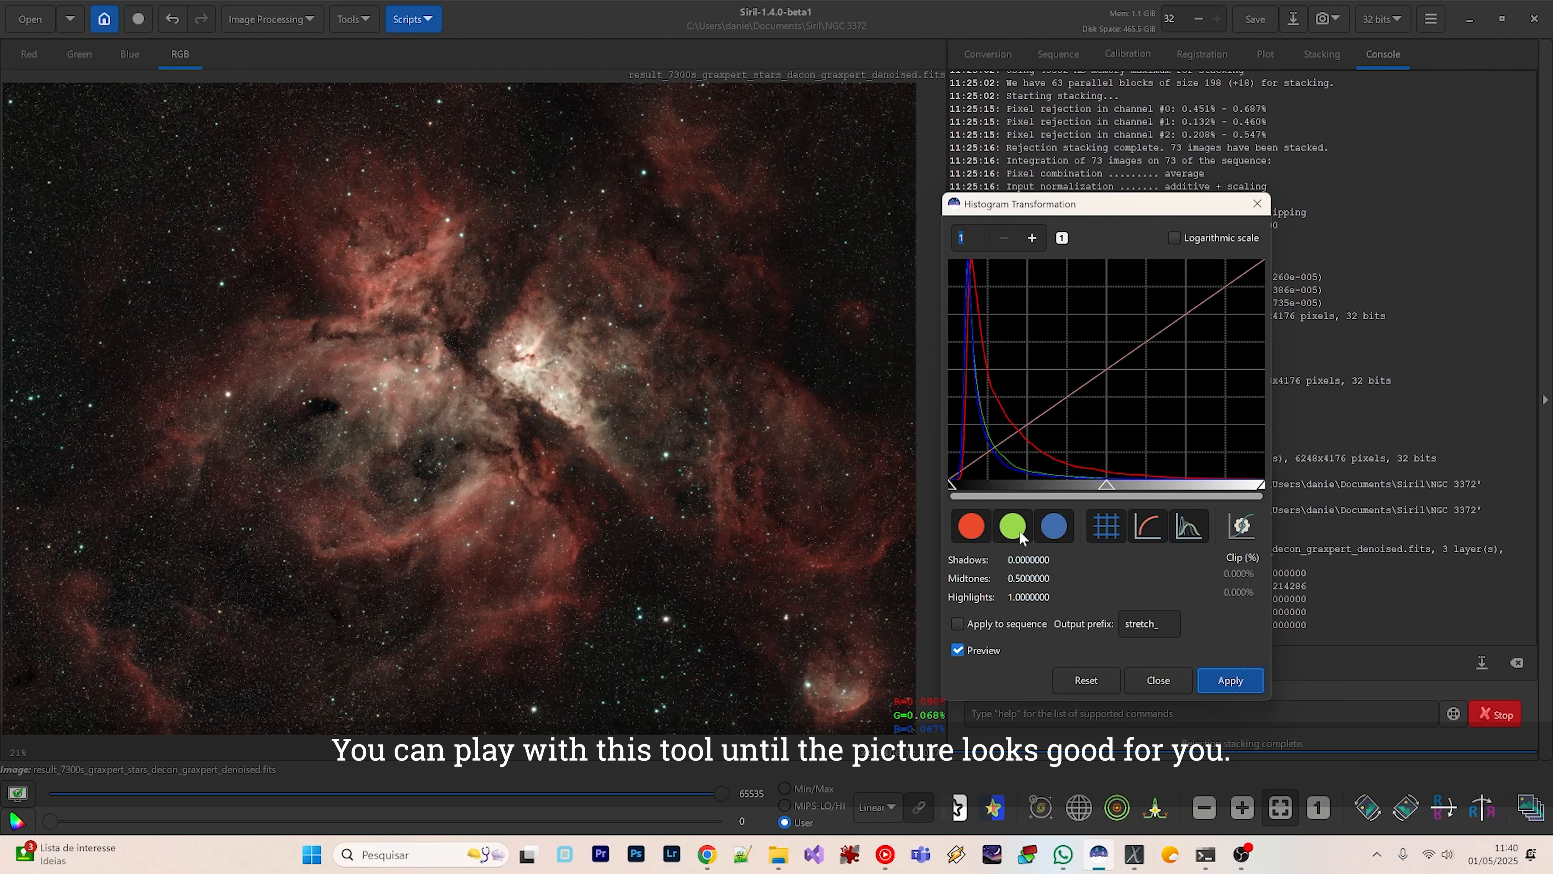
pyautogui.click(1053, 526)
pyautogui.moveTo(1108, 493); pyautogui.dragTo(1149, 494)
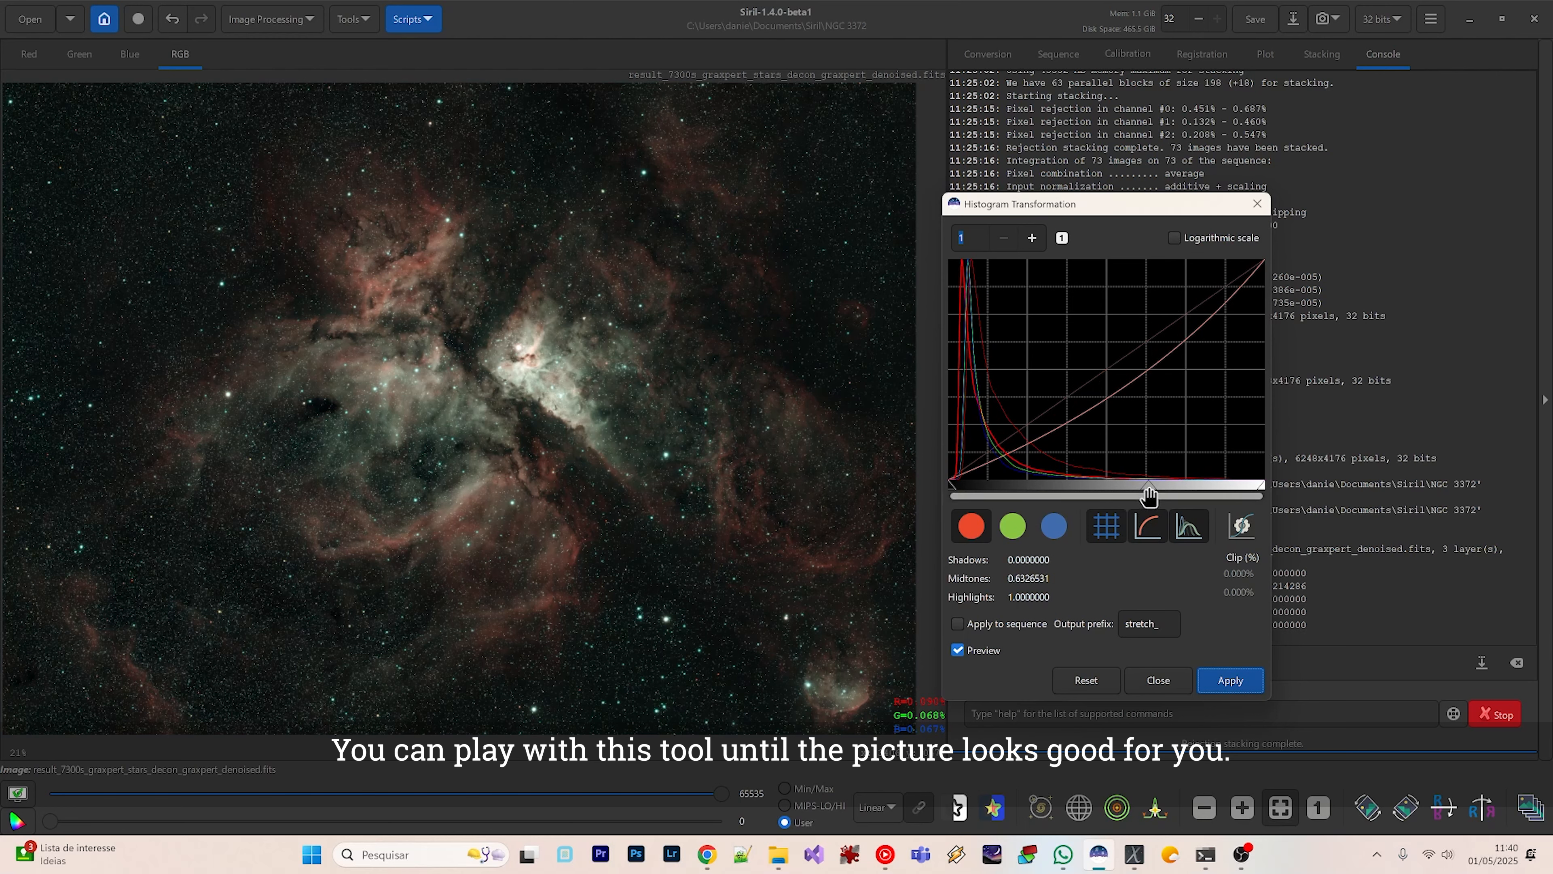
pyautogui.moveTo(1149, 494); pyautogui.dragTo(1130, 490)
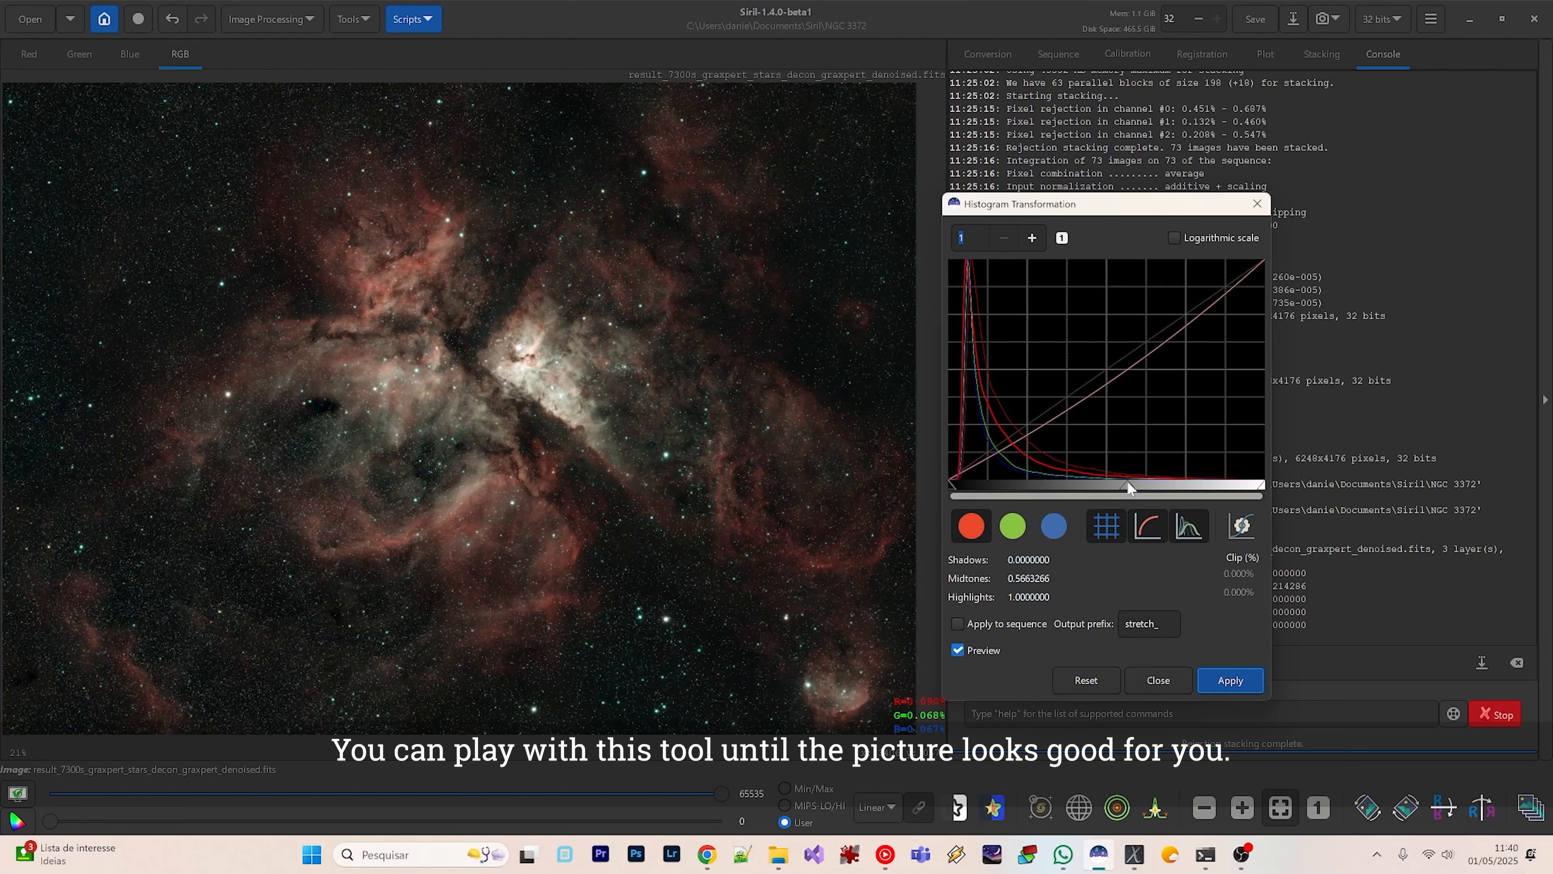
pyautogui.click(1231, 680)
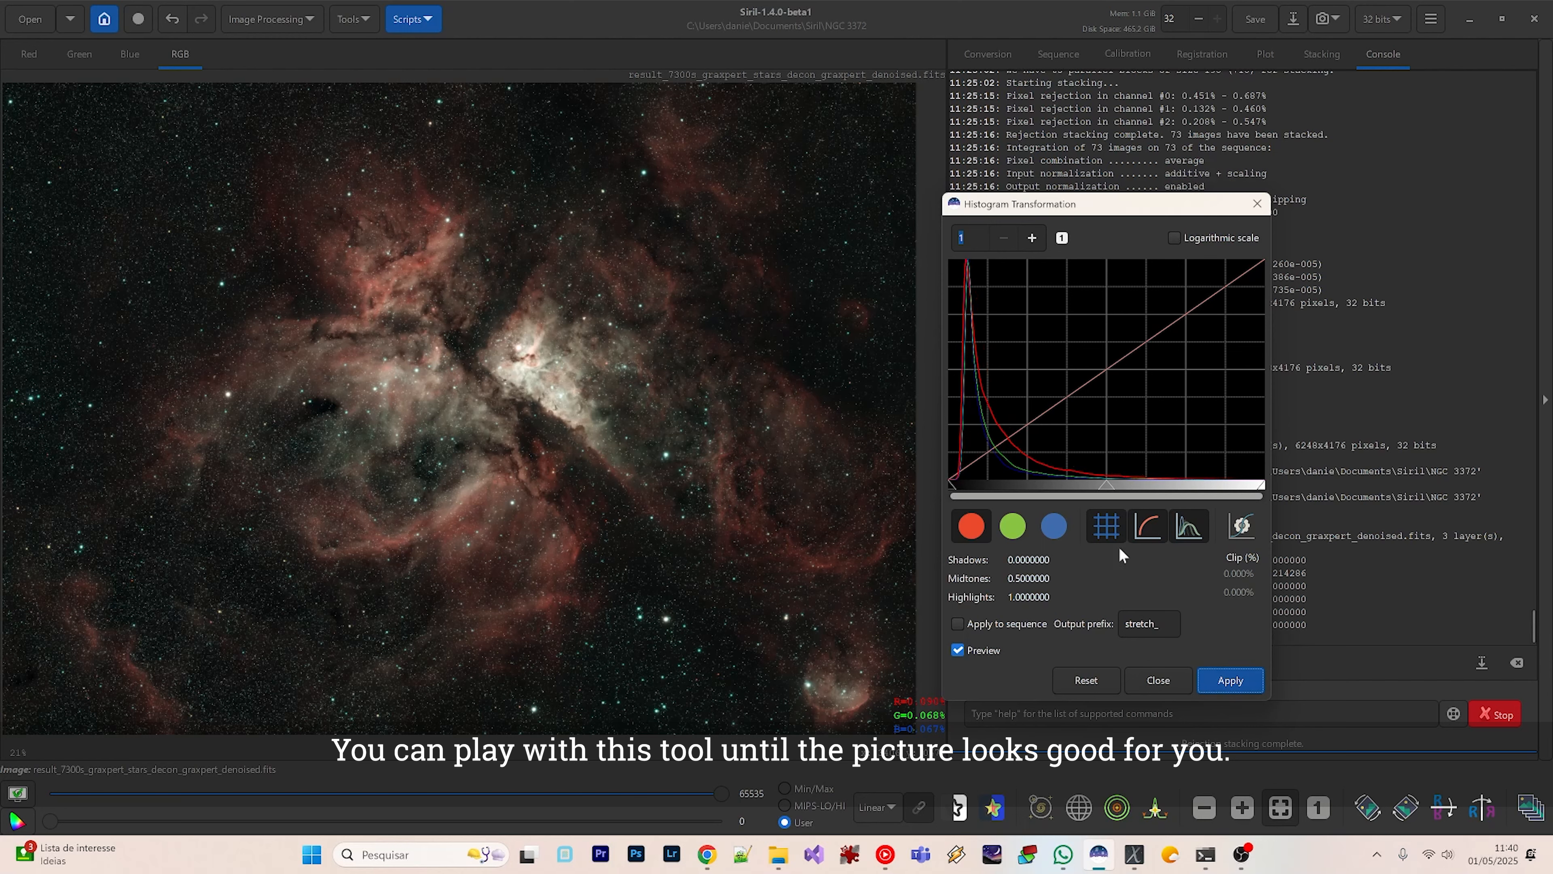
# Apply a final histogram stretch to all three channels with midtones at about 0.490 and close the Histogram Transformation.
pyautogui.moveTo(1106, 486); pyautogui.dragTo(1104, 495)
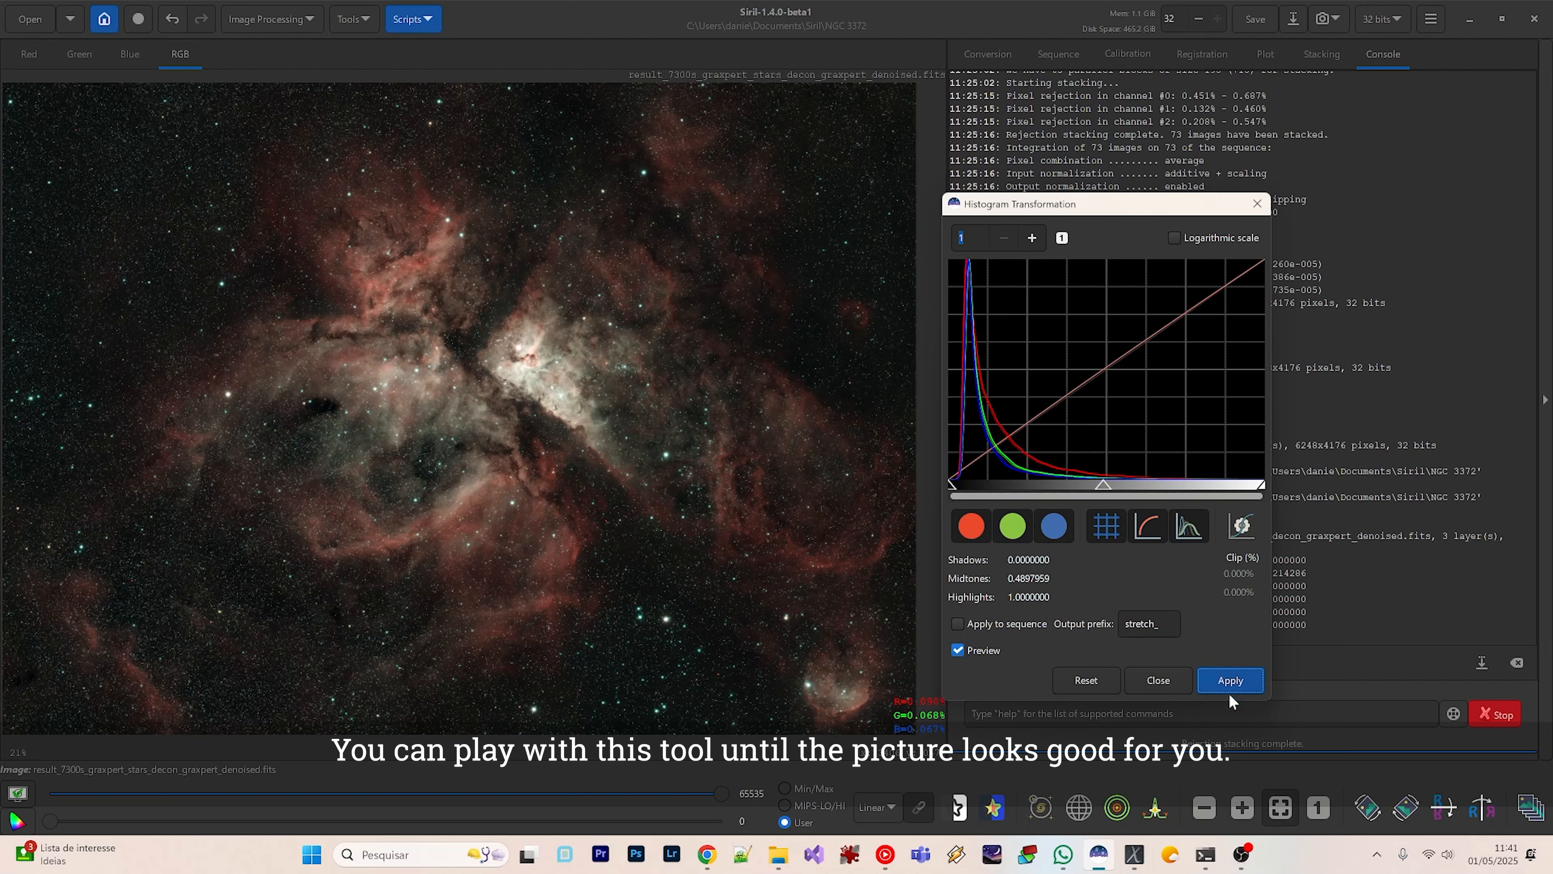
pyautogui.click(1232, 681)
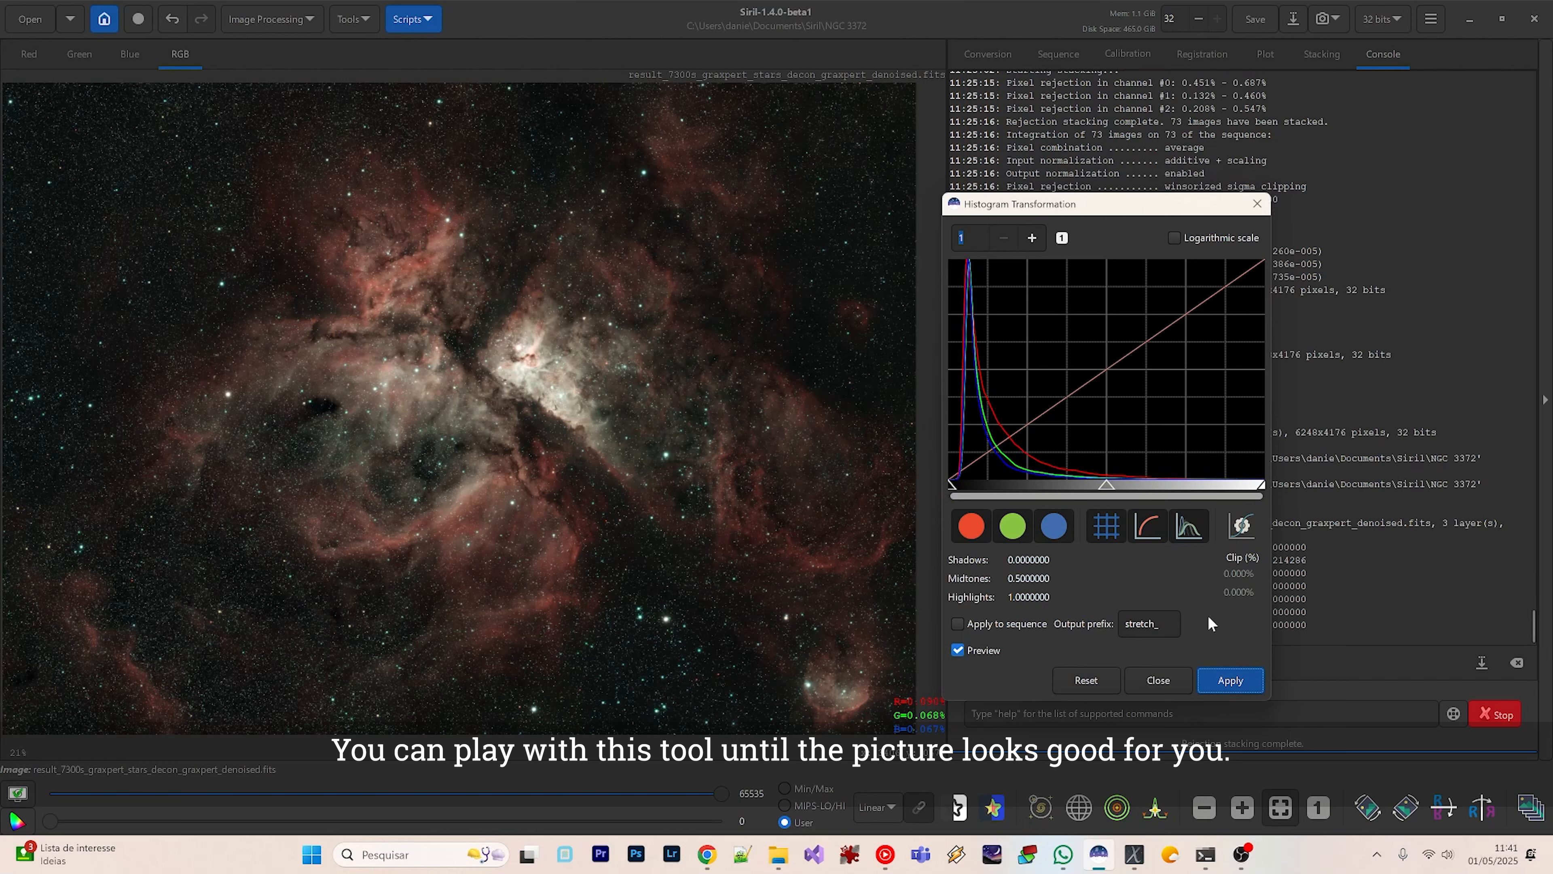
pyautogui.click(1167, 678)
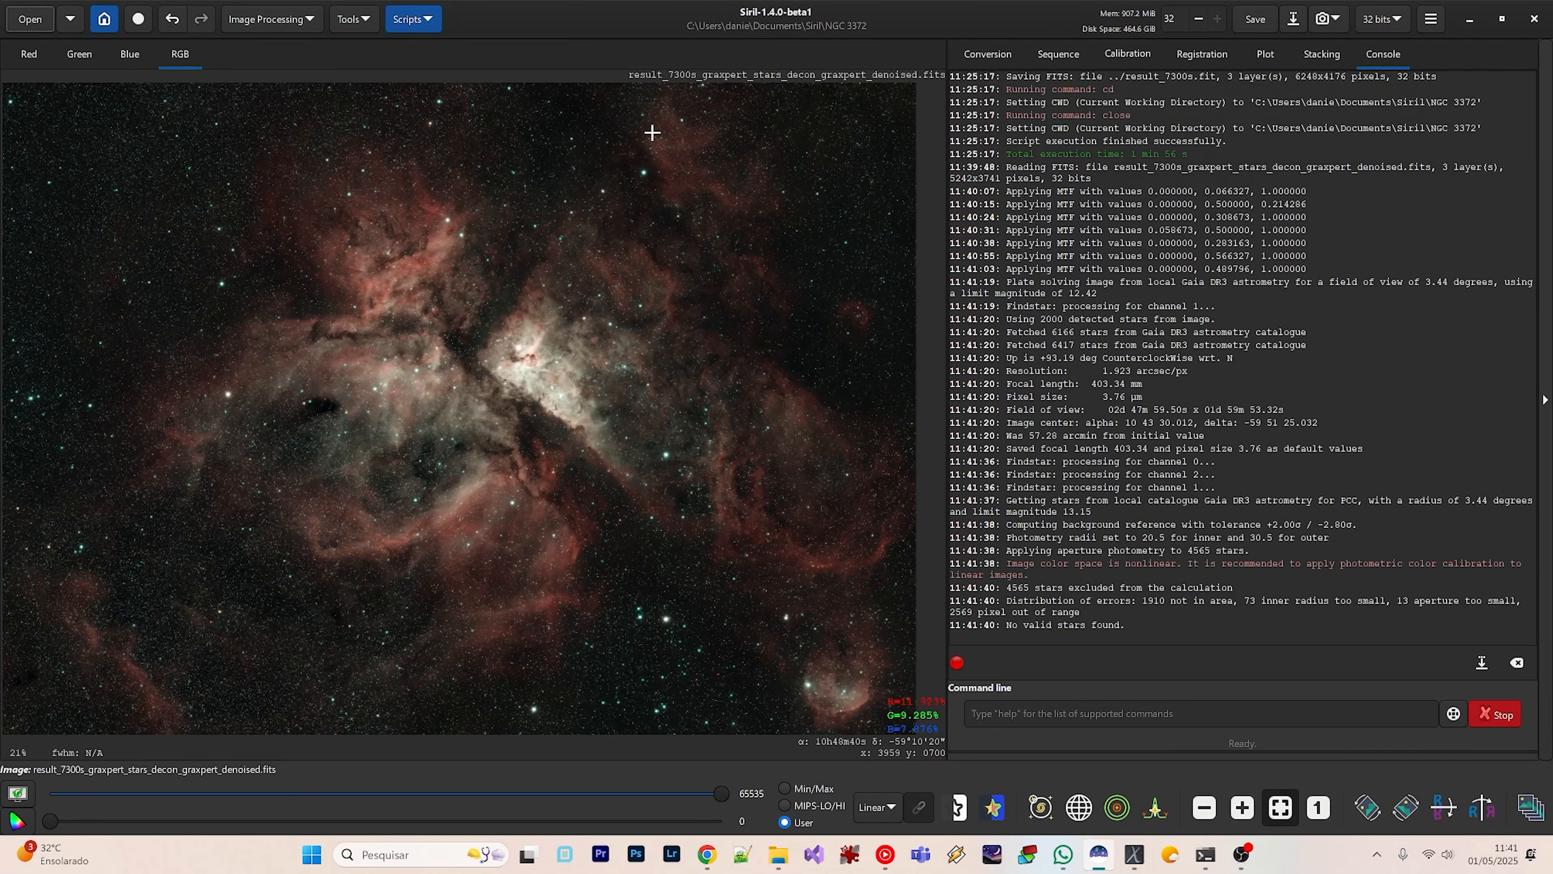
# Run StarNet Star Removal on the stretched image with Pre-stretch linear image and Generate star mask enabled.
pyautogui.click(428, 22)
pyautogui.click(305, 20)
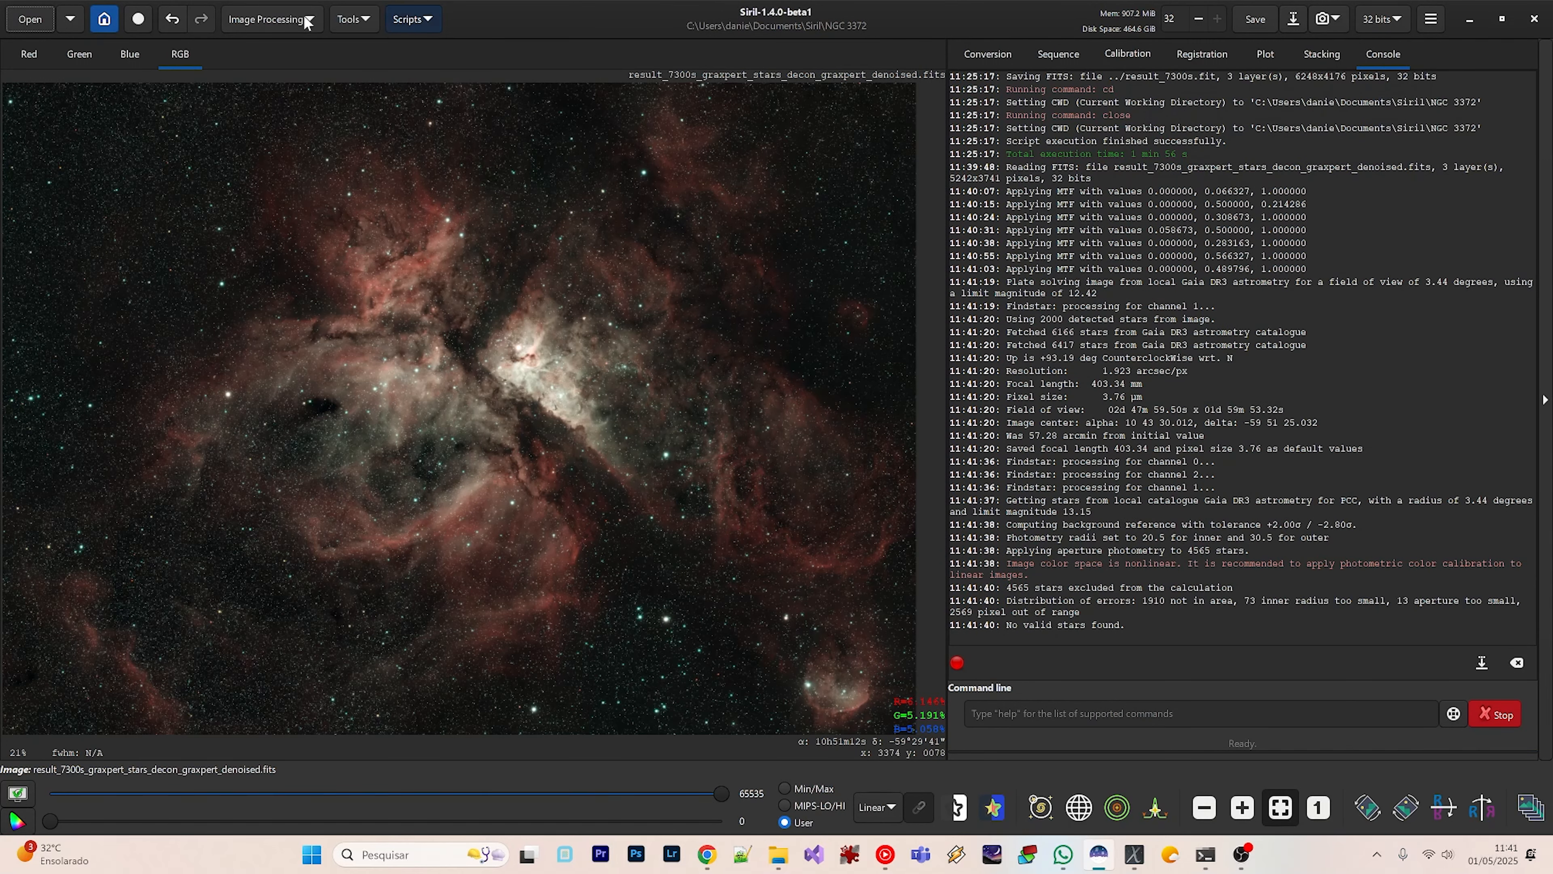
pyautogui.click(308, 22)
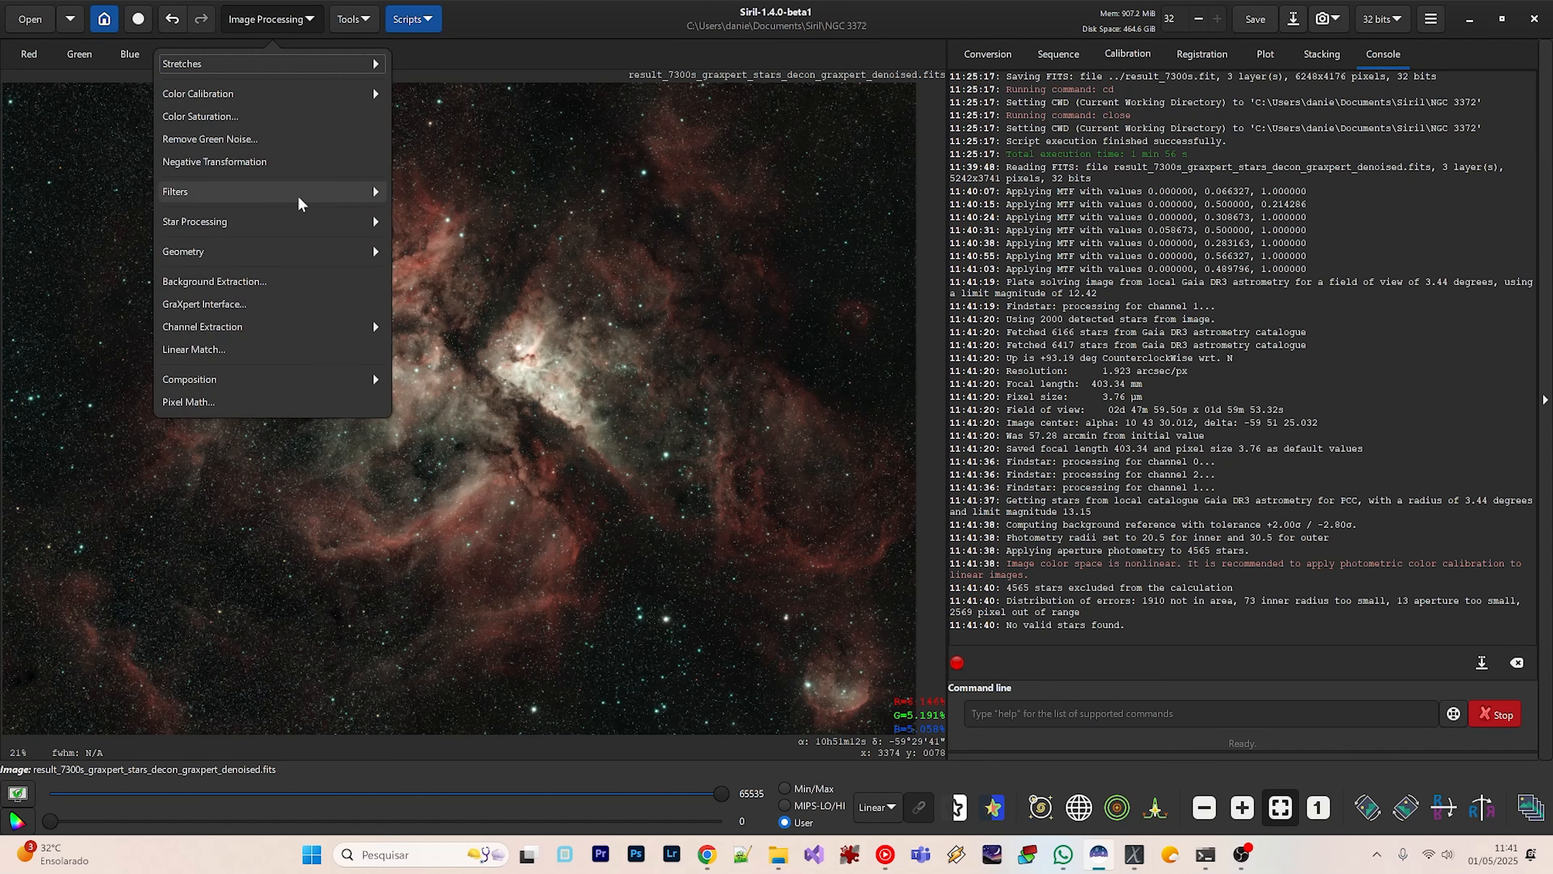
pyautogui.click(299, 222)
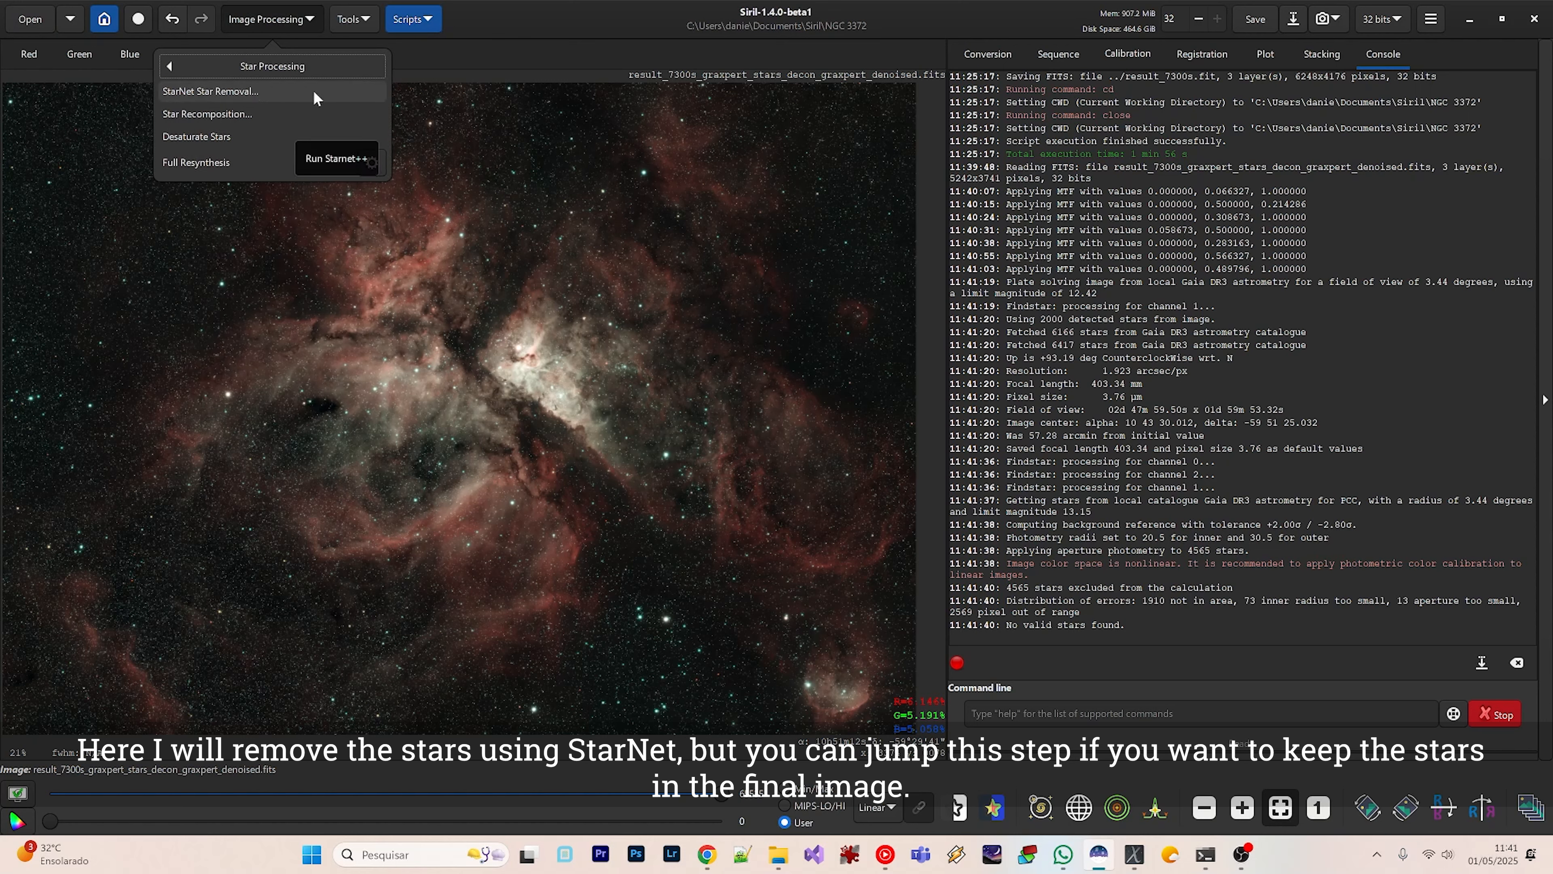
pyautogui.click(291, 98)
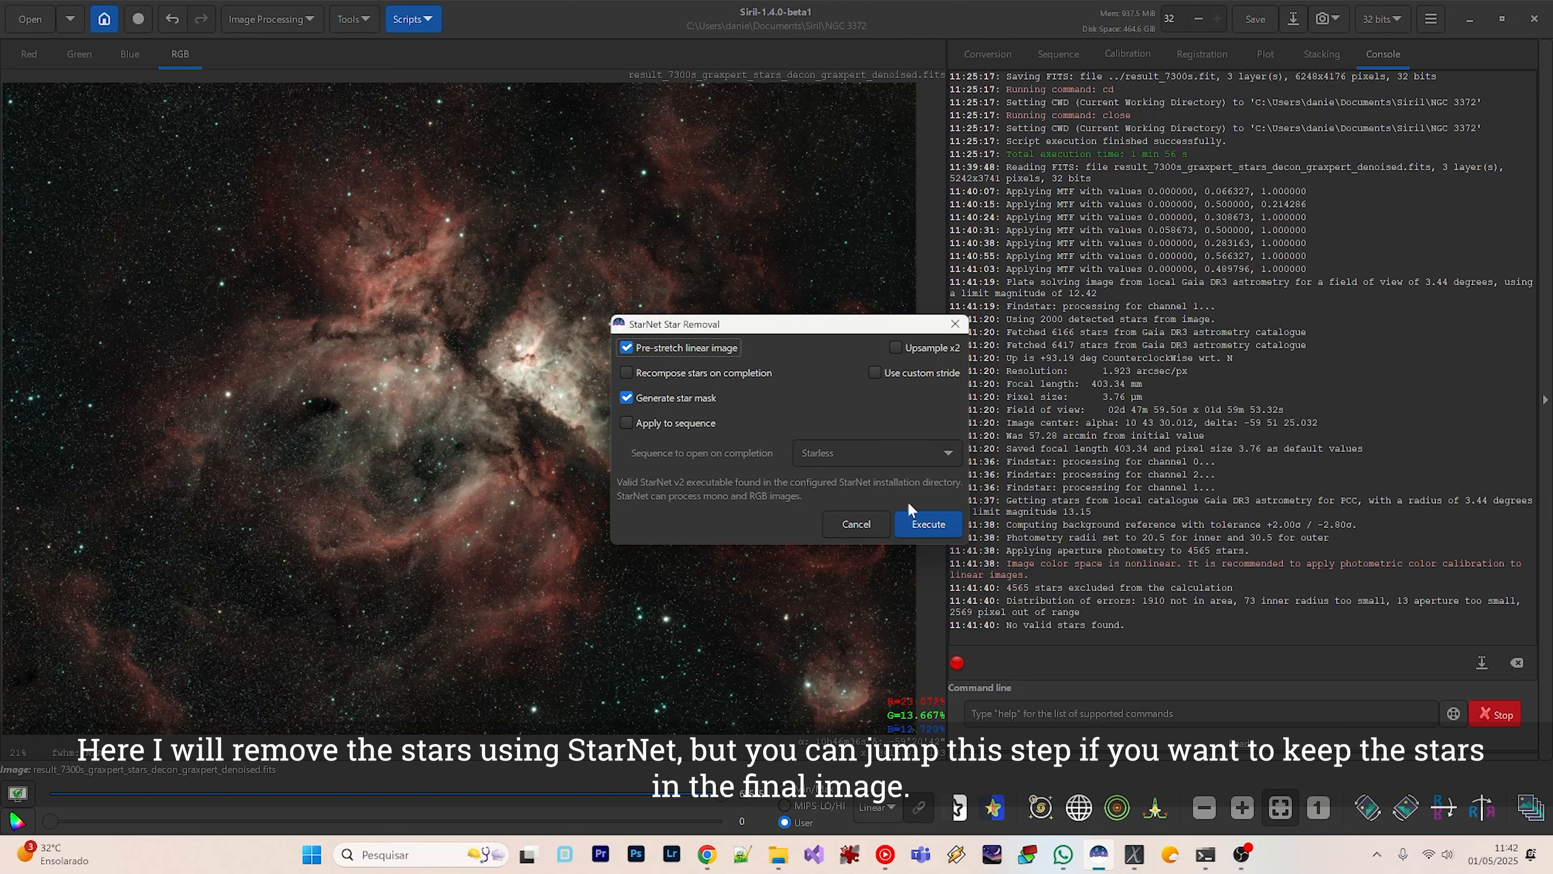
pyautogui.click(928, 521)
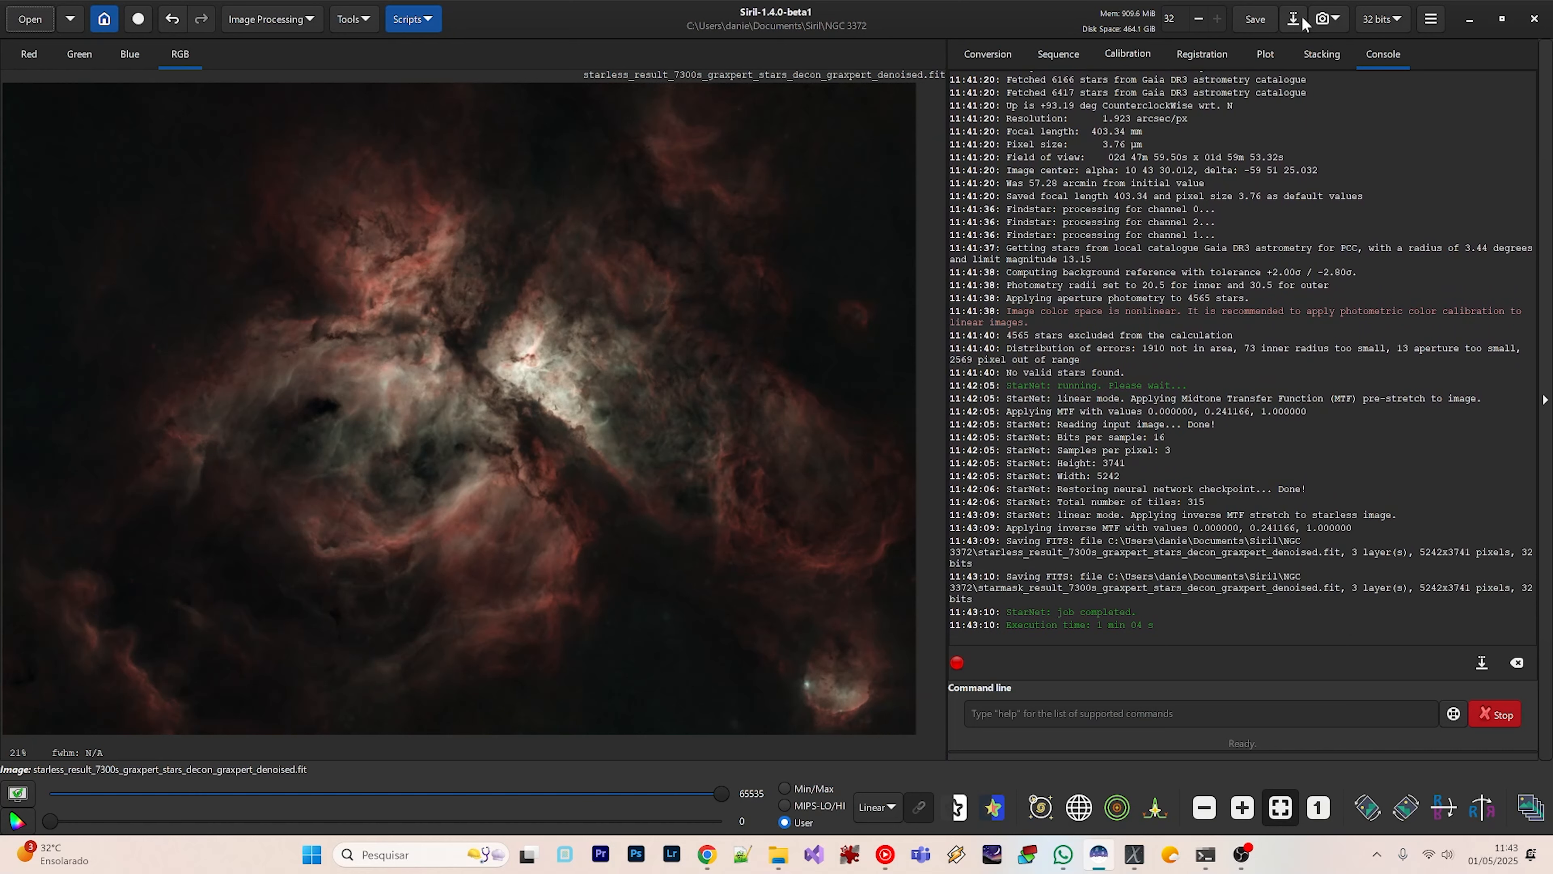
# Save the starless image in the NGC 3372 folder as a JPEG file at quality 100.
pyautogui.click(1295, 23)
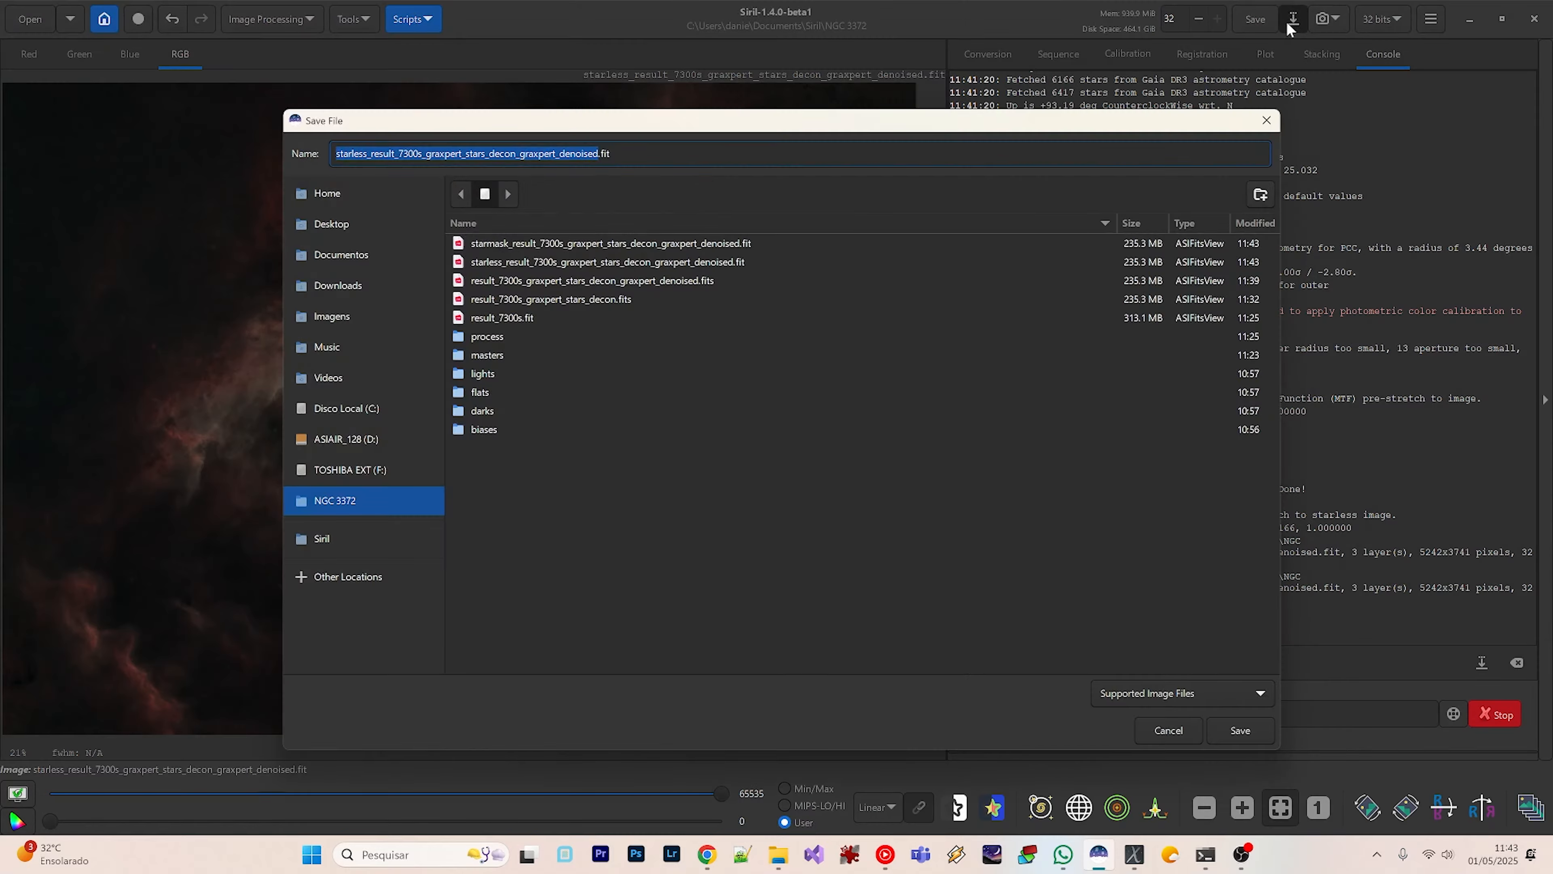
pyautogui.click(1150, 696)
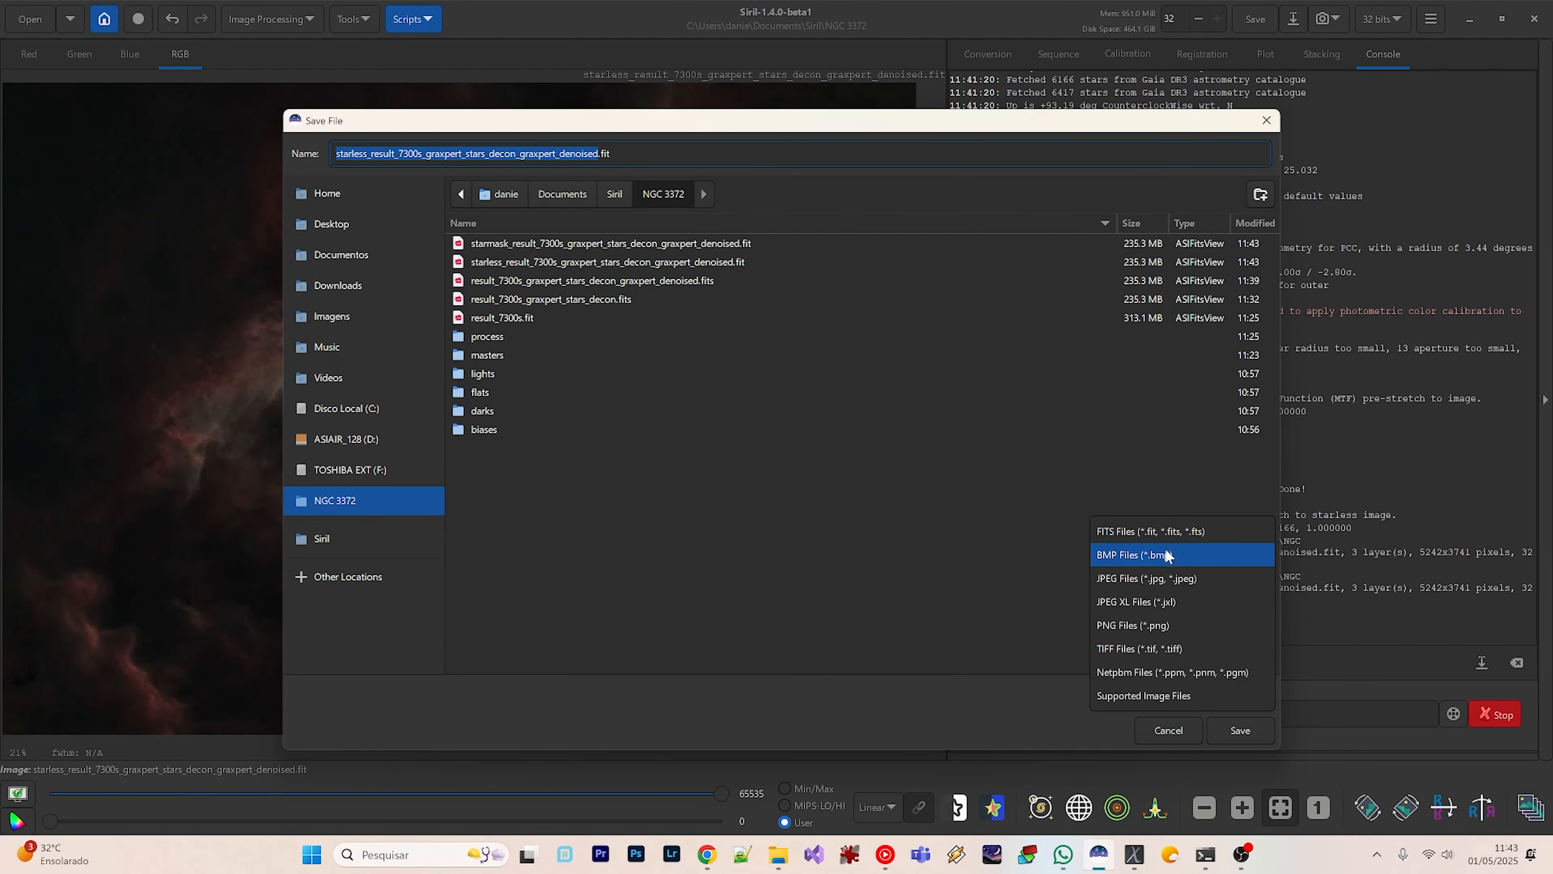
pyautogui.click(1169, 578)
pyautogui.click(1221, 728)
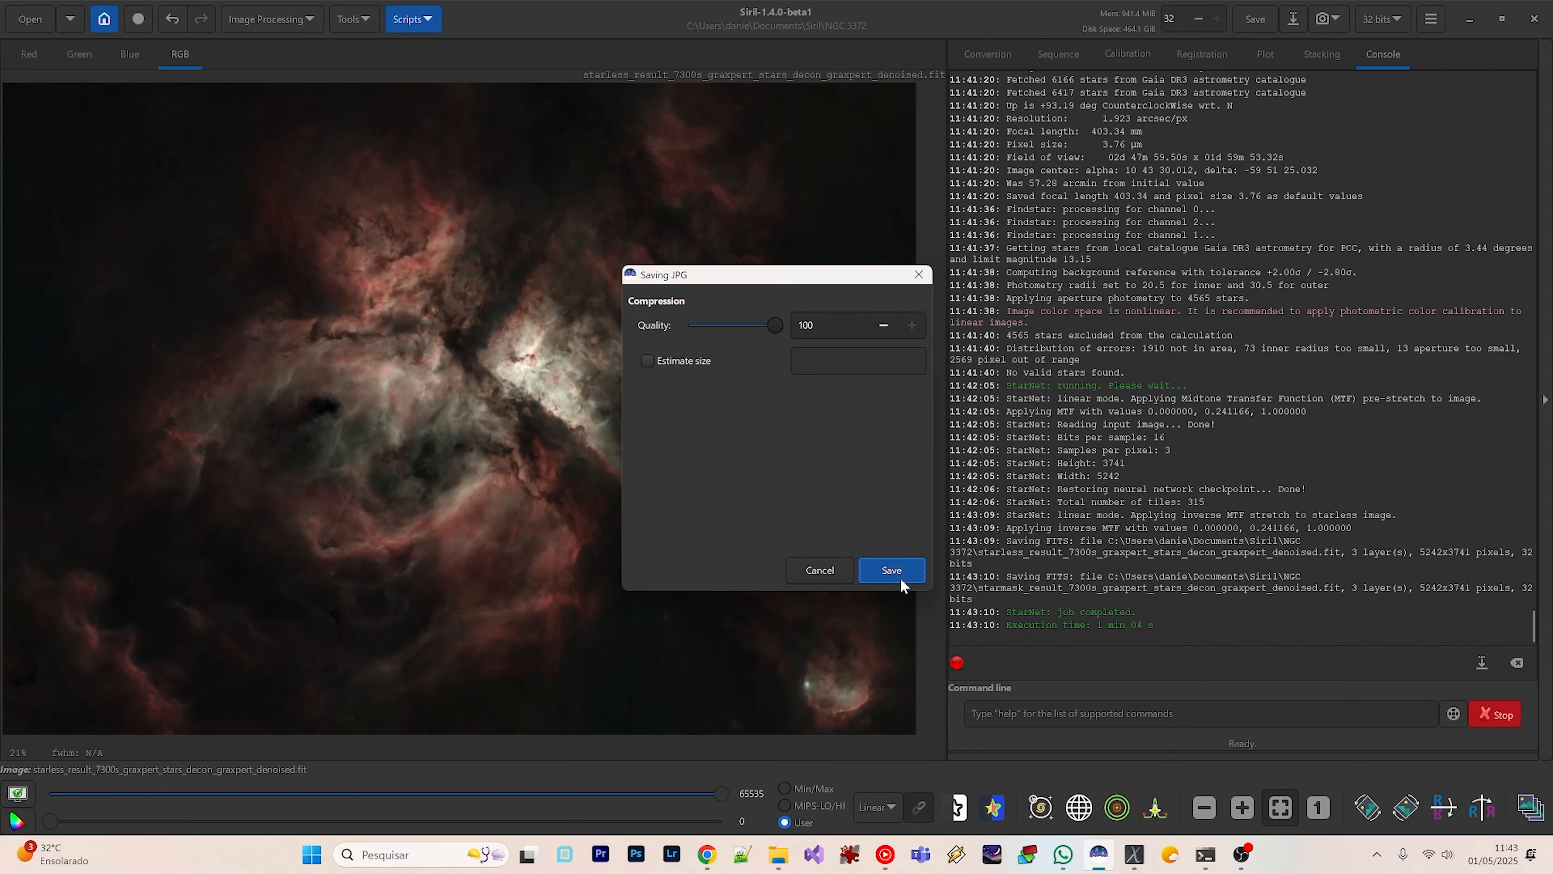
pyautogui.click(900, 578)
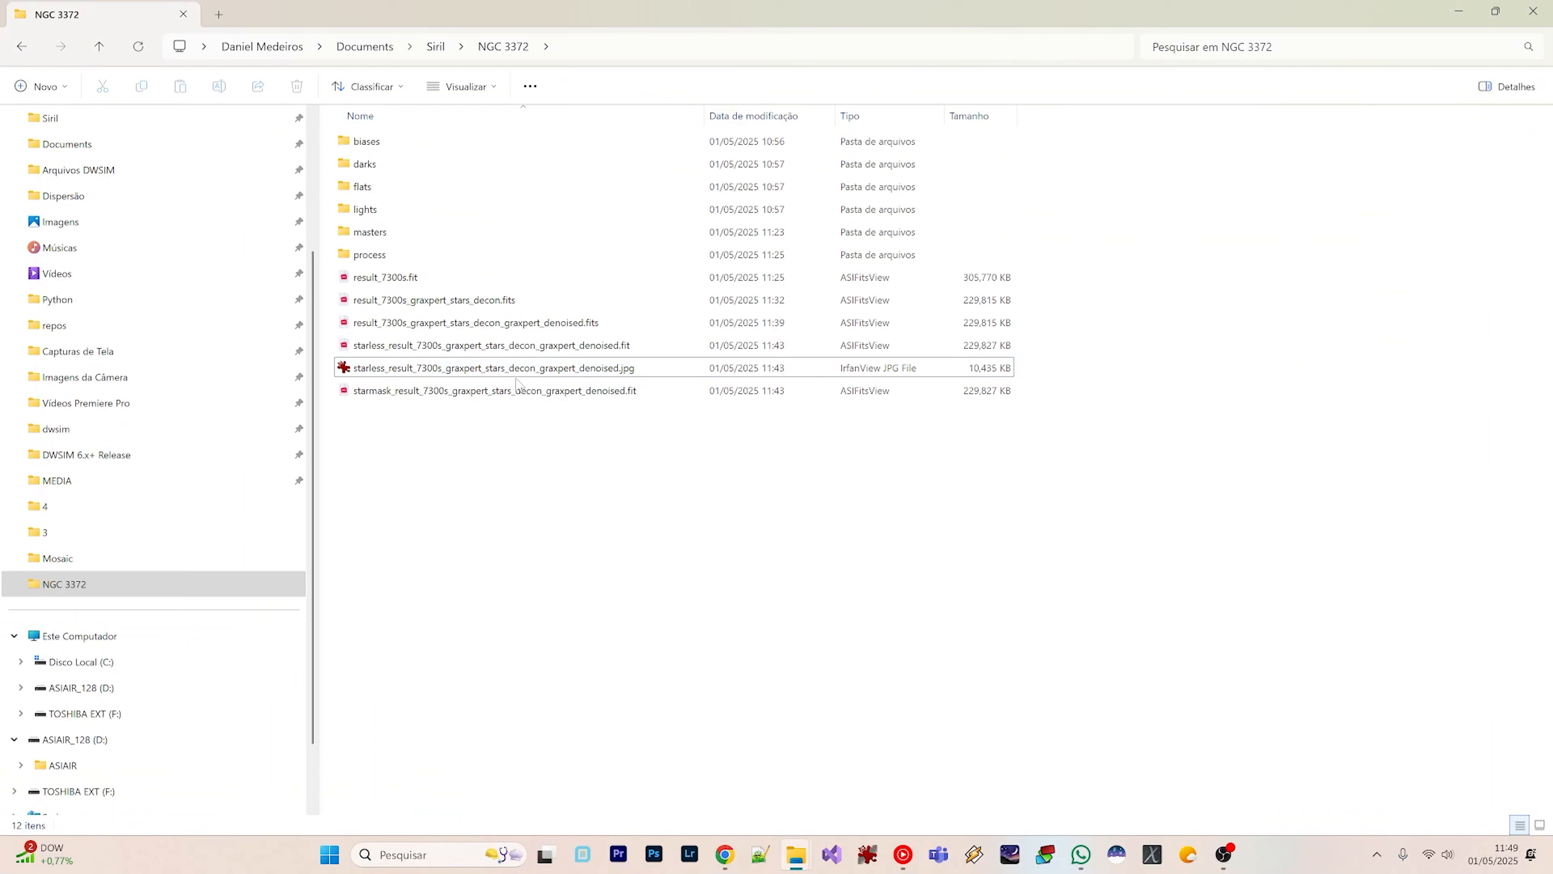
# Open starless_result_7300s_graxpert_stars_decon_graxpert_denoised.jpg from the NGC 3372 folder in GIMP, keeping its embedded colour profile, and dismiss the welcome dialog.
pyautogui.click(562, 369)
pyautogui.rightClick(563, 370)
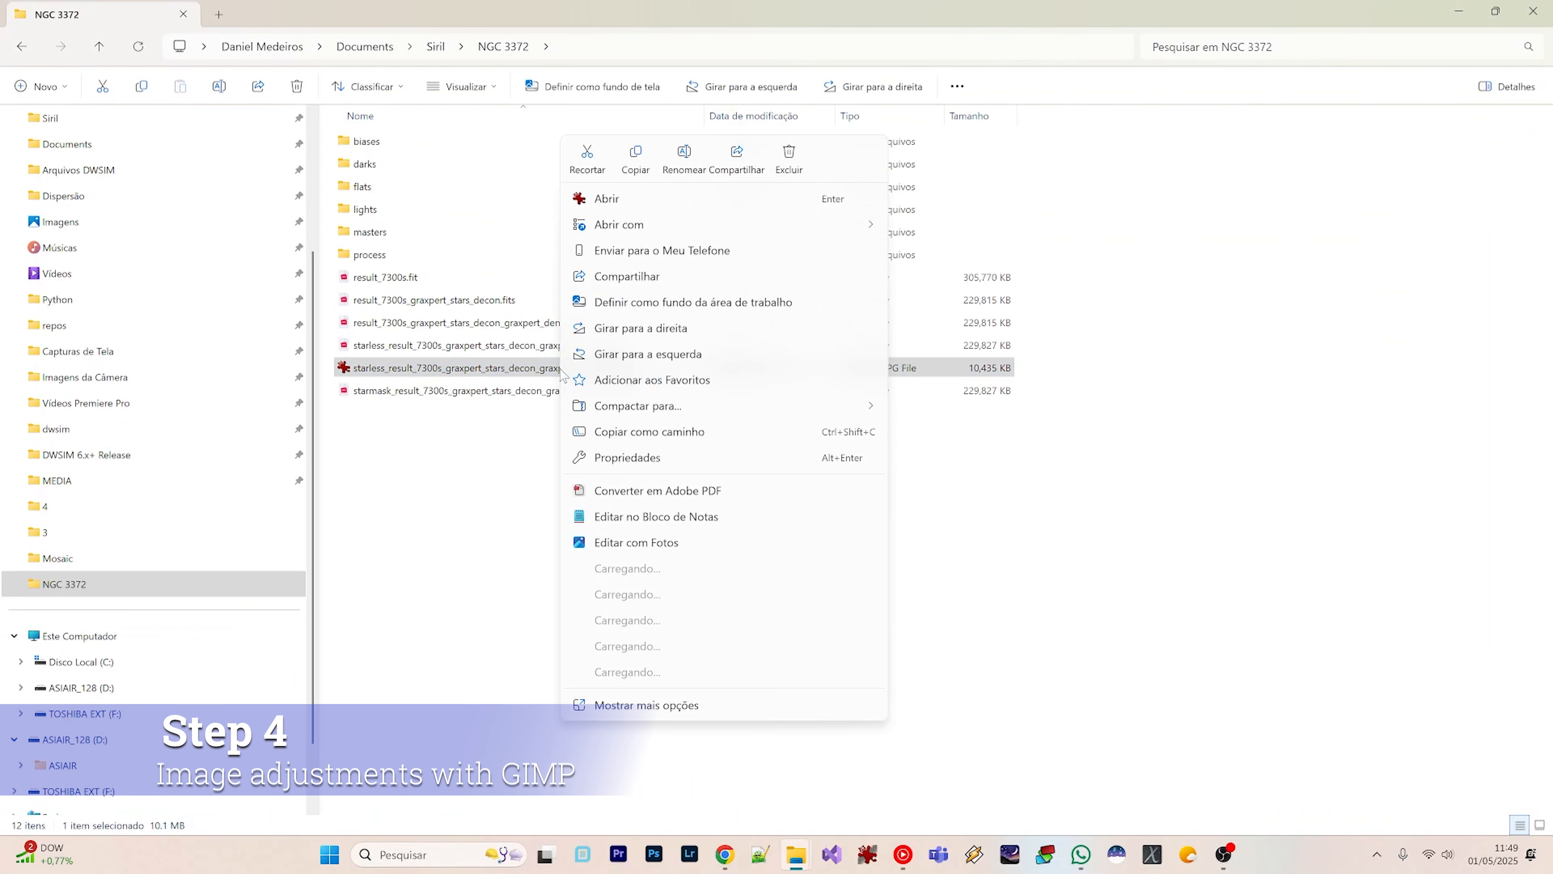
pyautogui.moveTo(722, 224)
pyautogui.click(926, 304)
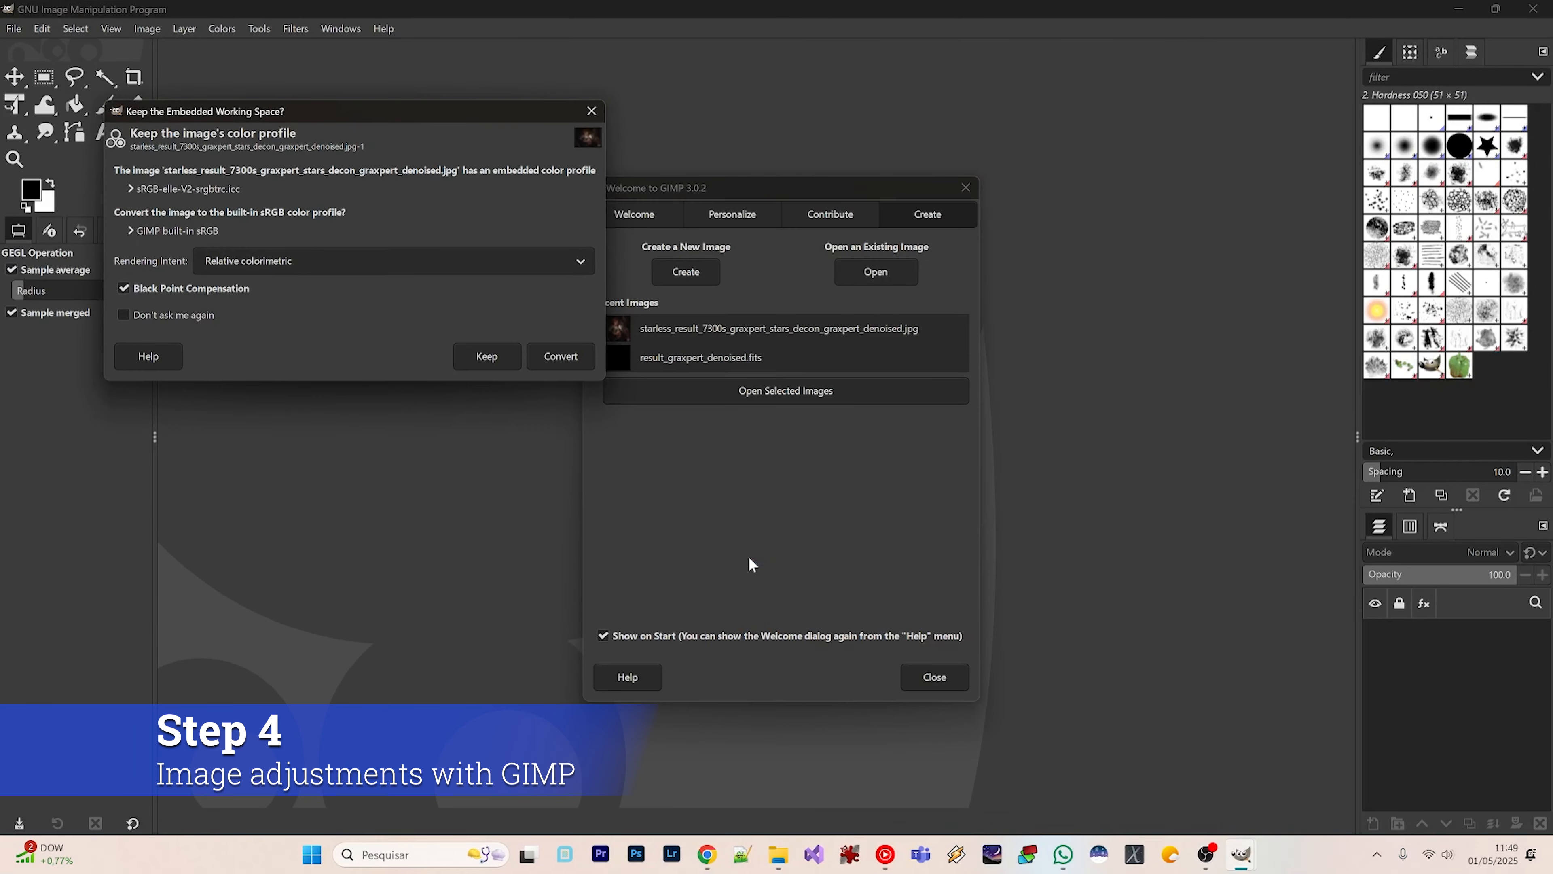
pyautogui.click(487, 357)
pyautogui.click(927, 678)
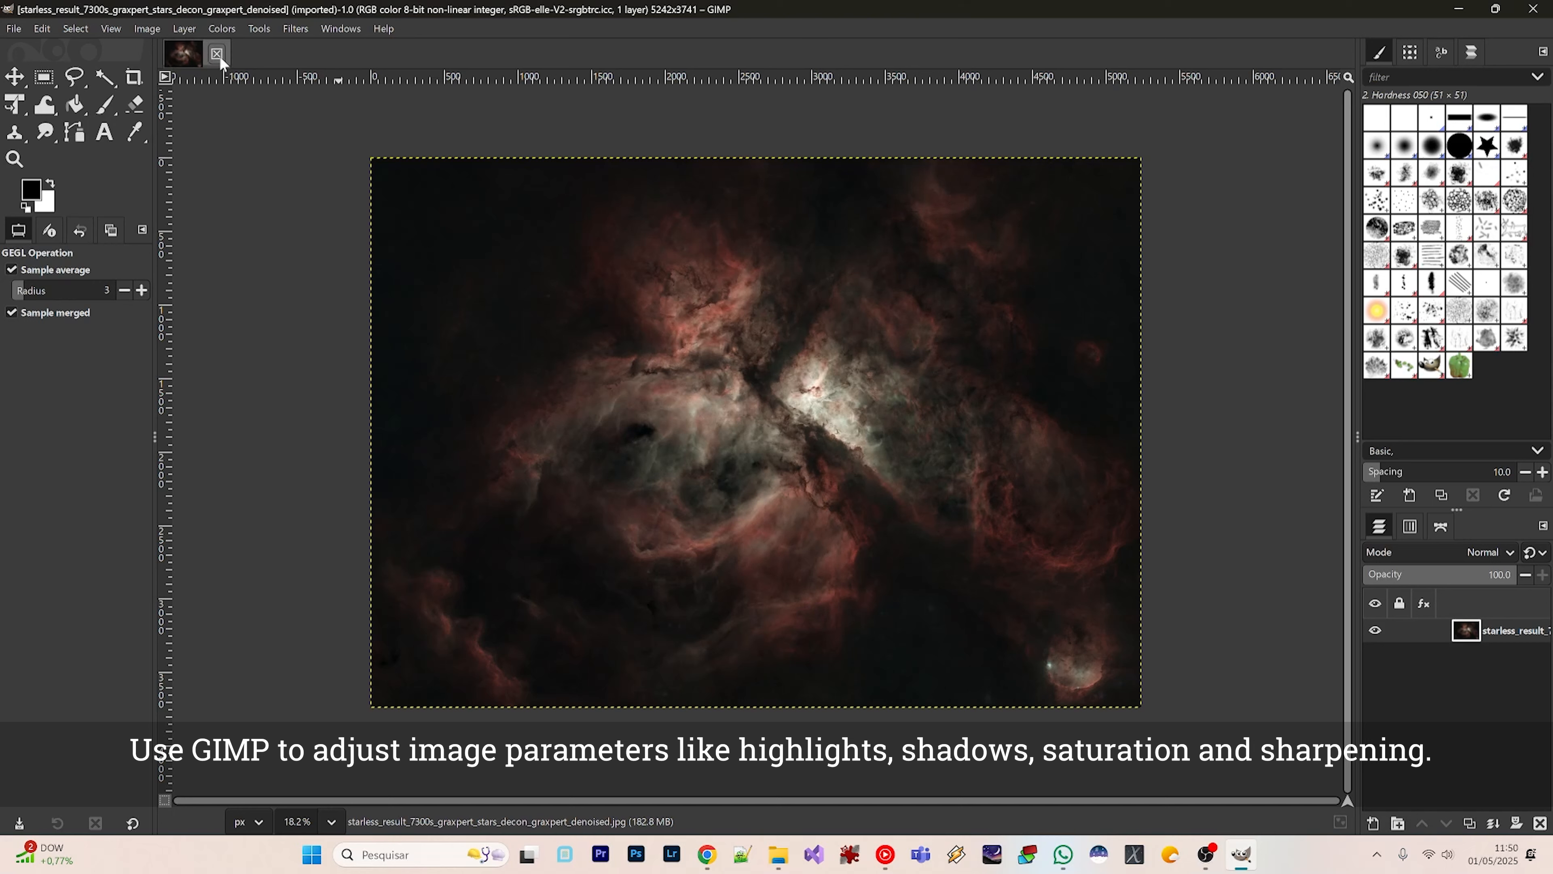
# Zoom the starless nebula image so that it fills the window.
pyautogui.click(113, 30)
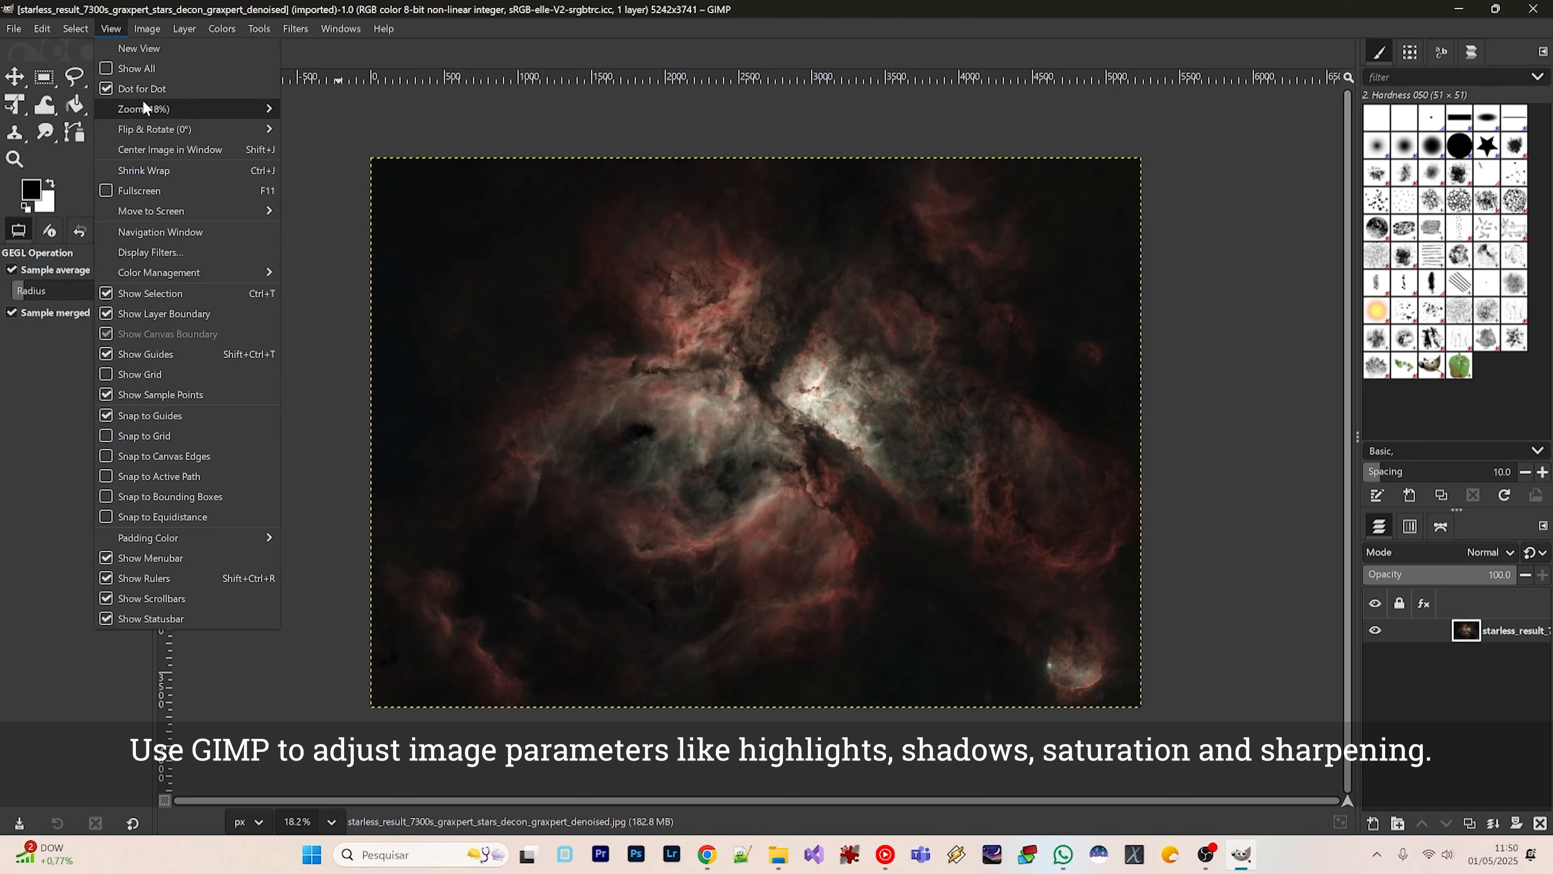
pyautogui.moveTo(143, 111)
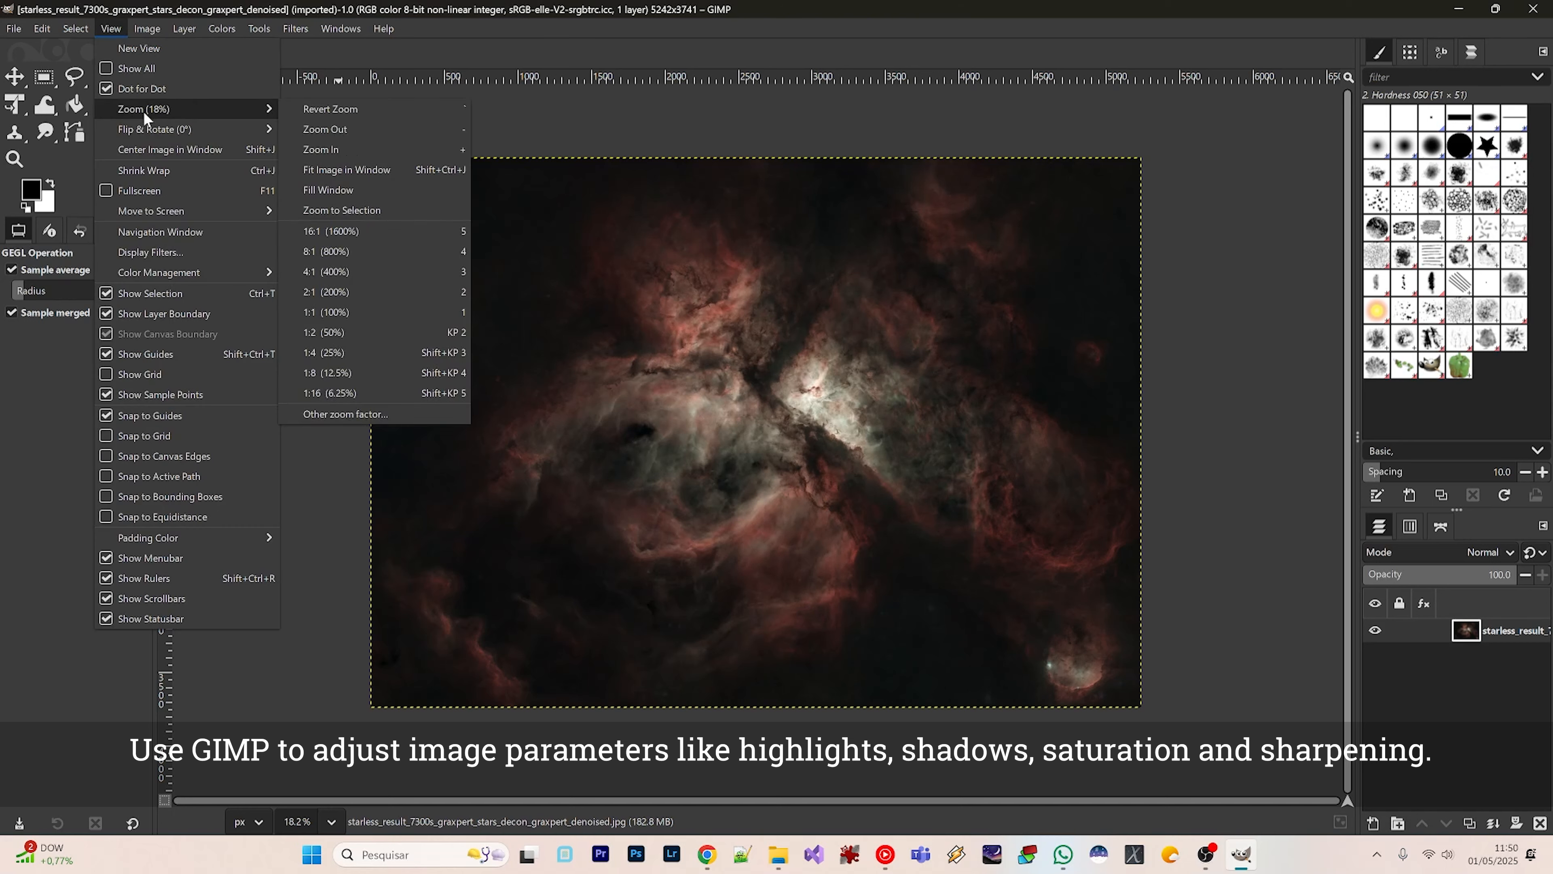
pyautogui.click(377, 191)
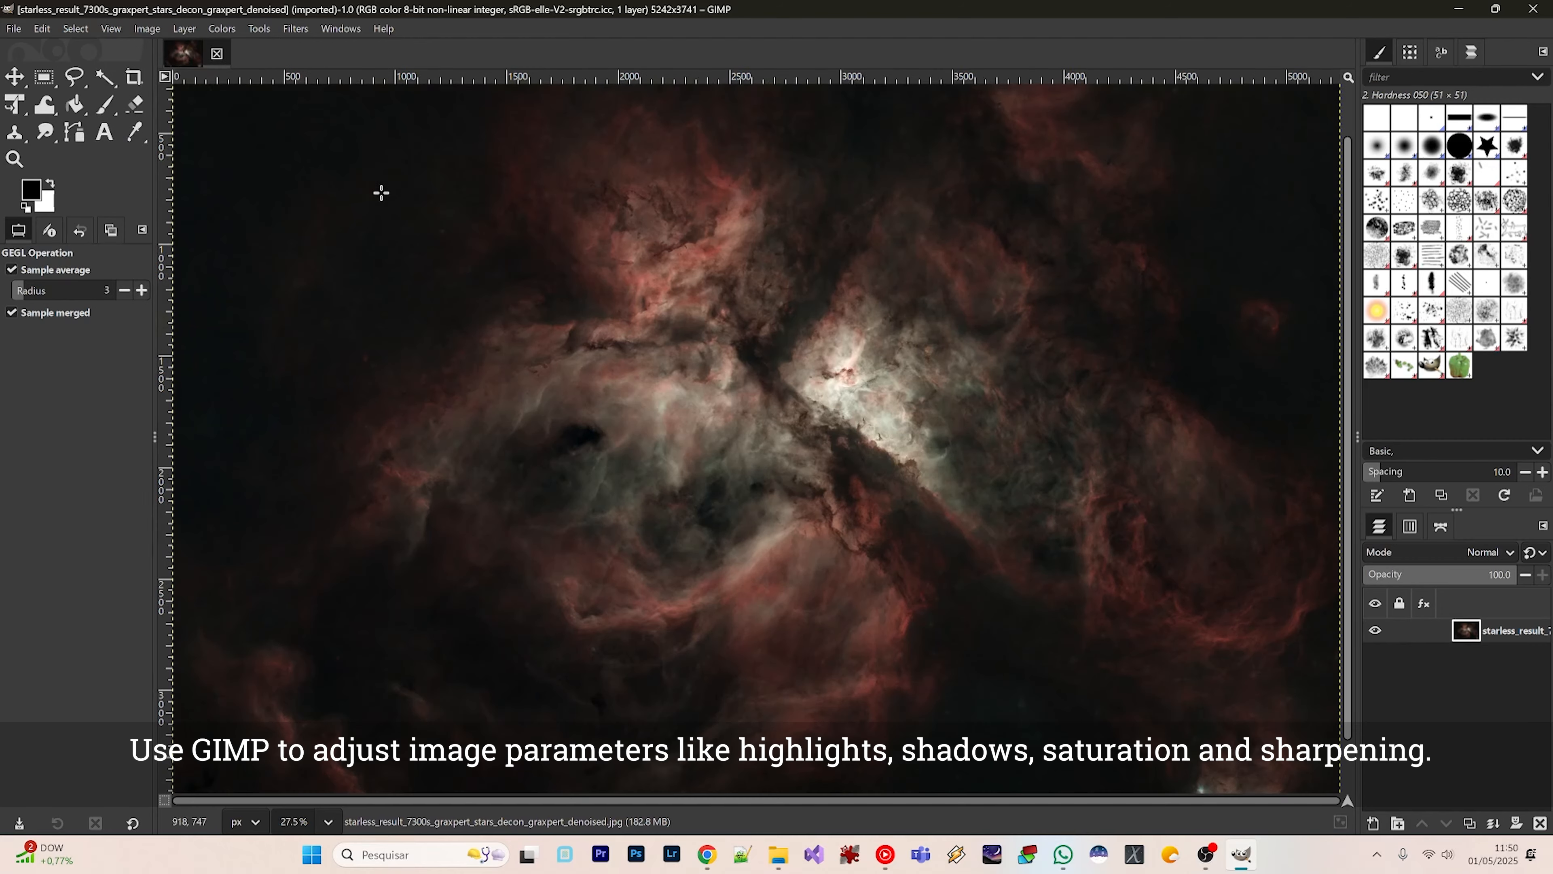
# Apply a Saturation adjustment to the starless nebula image with the scale set to about 1.422.
pyautogui.click(190, 31)
pyautogui.moveTo(222, 31)
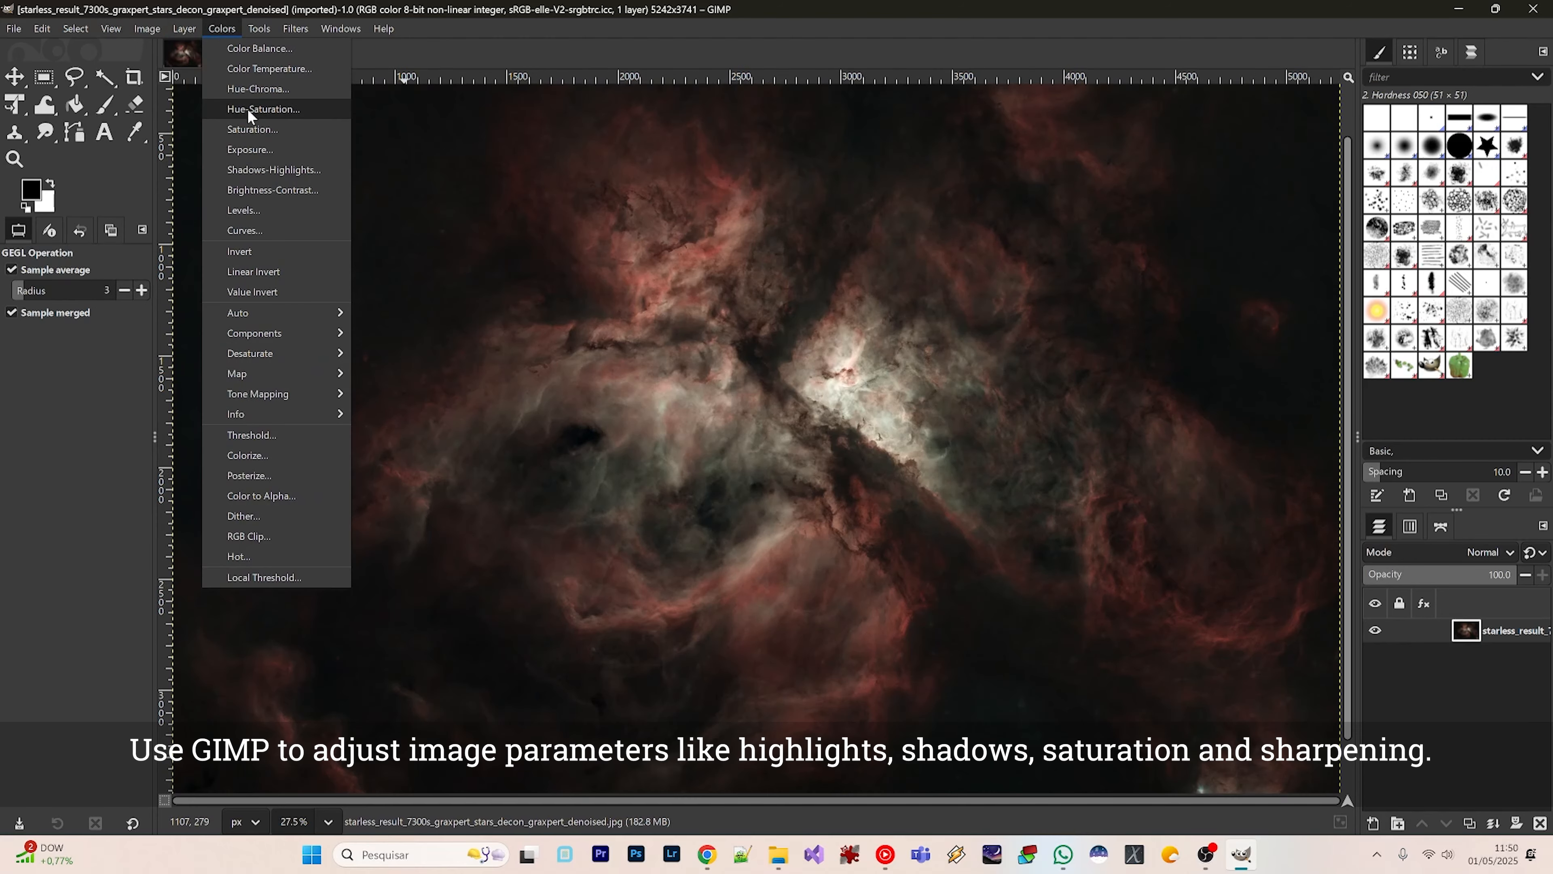
pyautogui.click(252, 130)
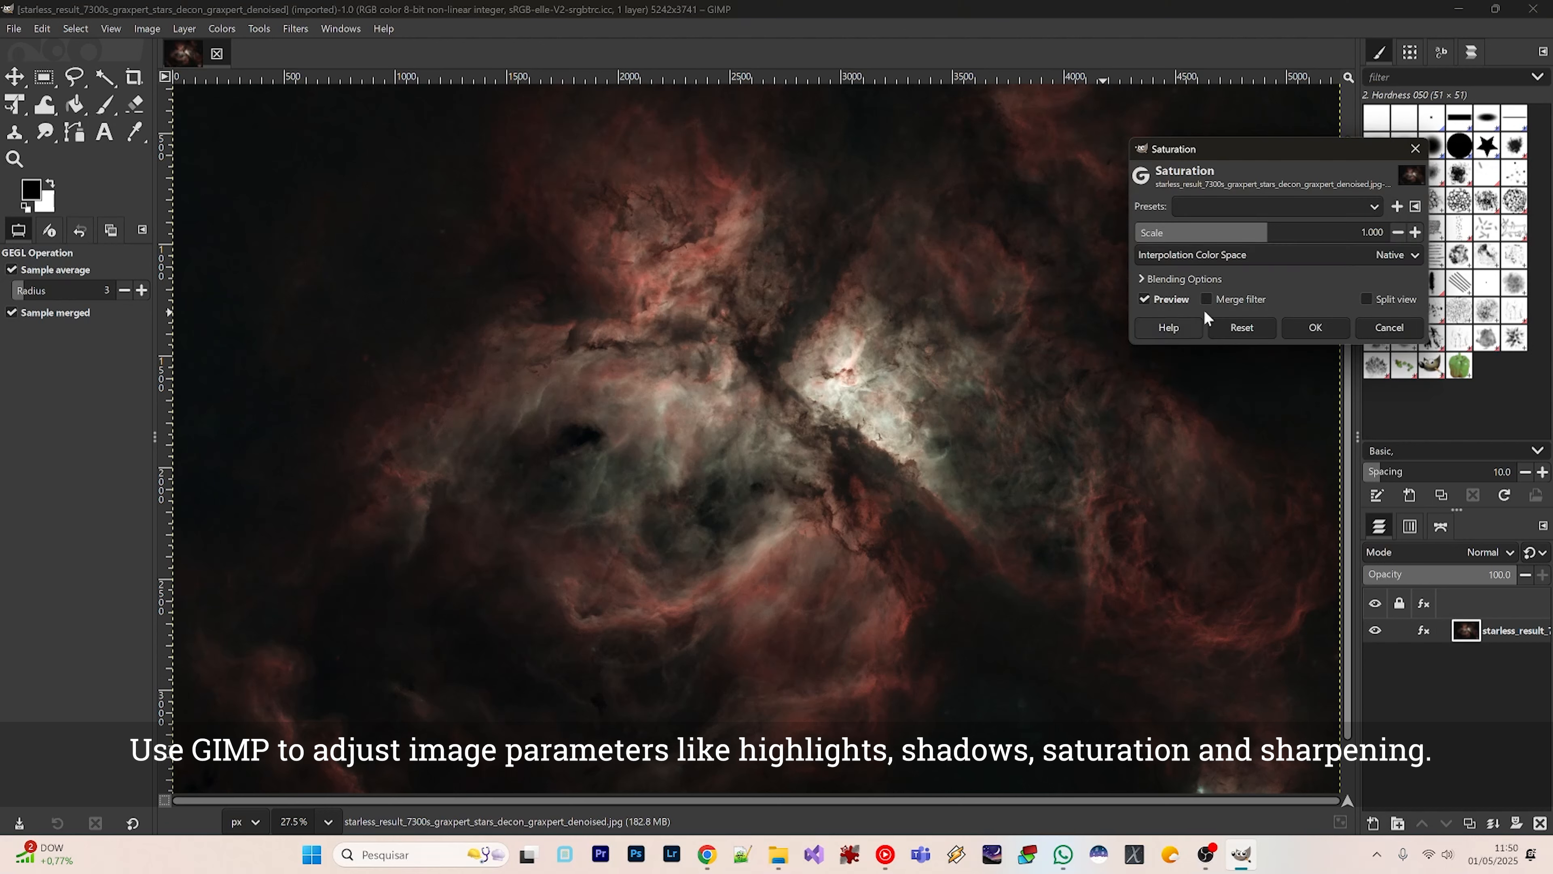
pyautogui.moveTo(1276, 243); pyautogui.dragTo(1319, 238)
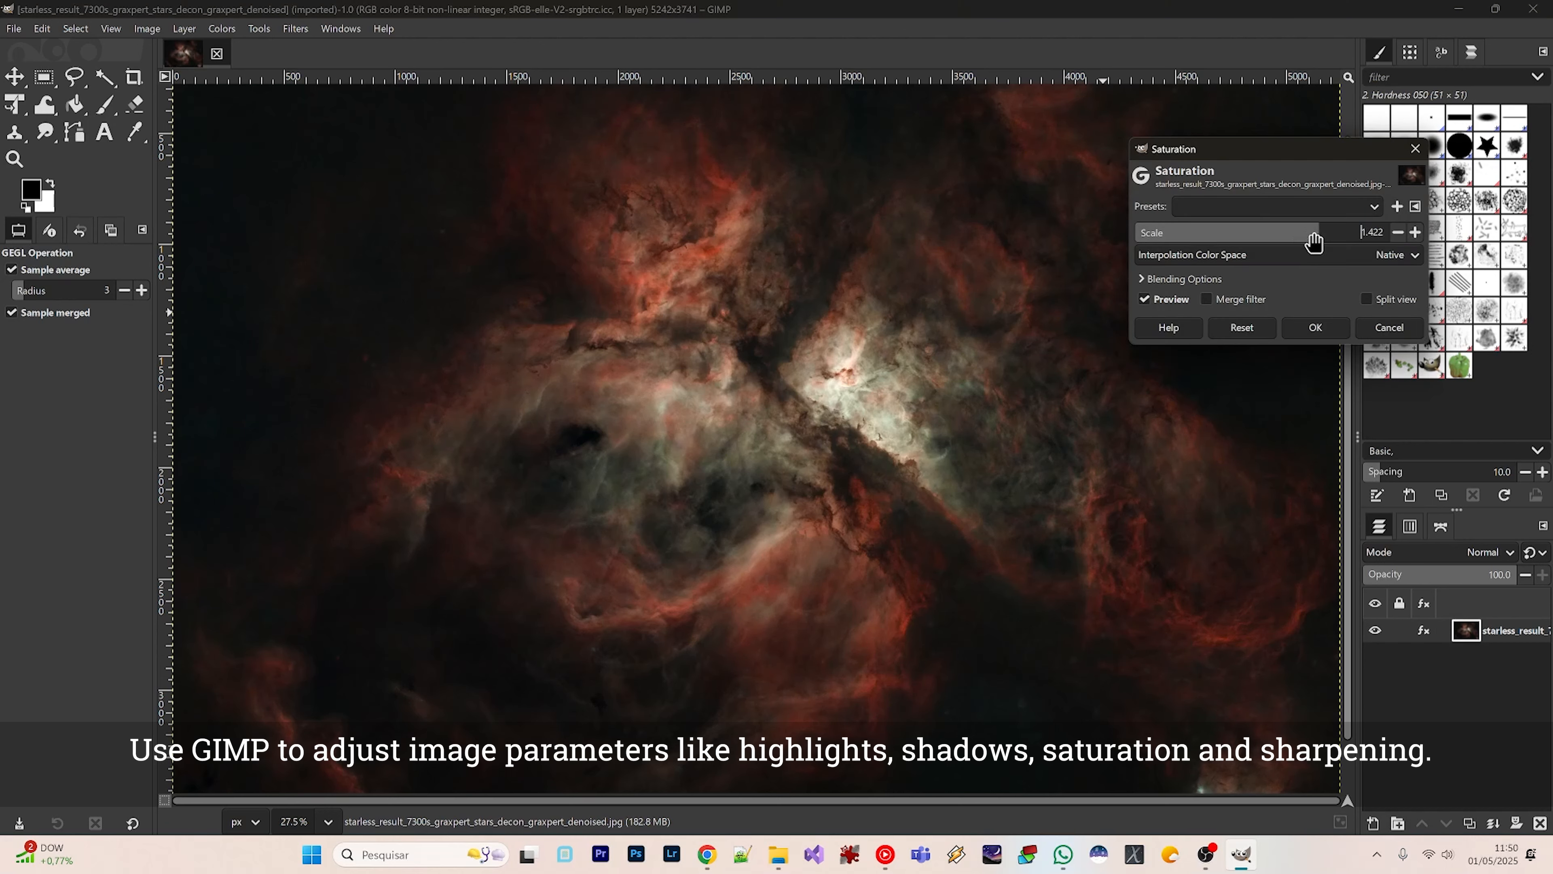
pyautogui.click(1316, 327)
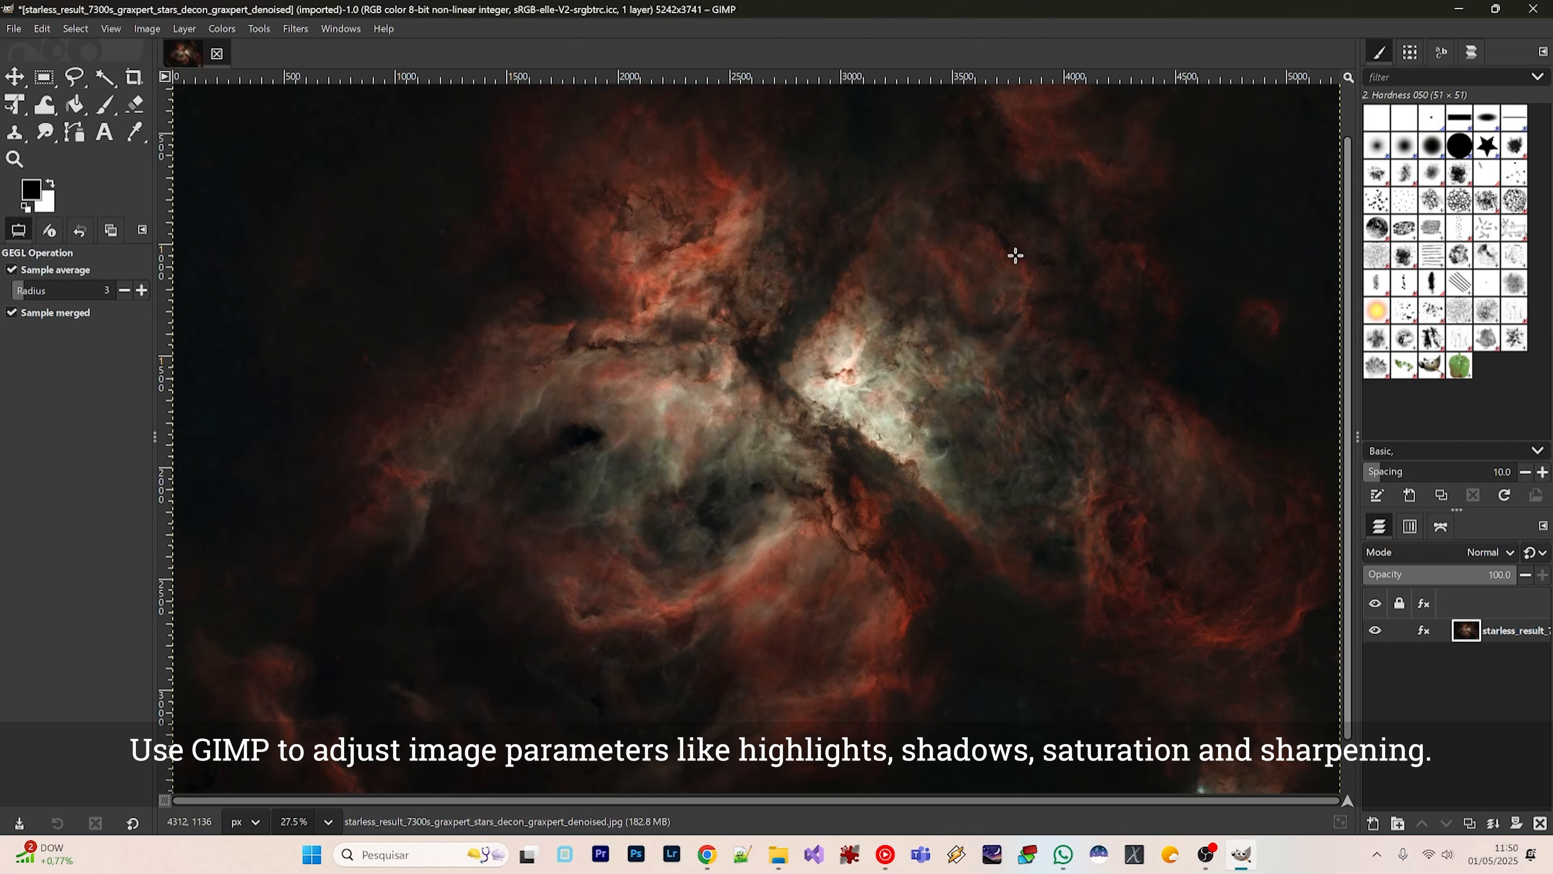
# Adjust the Color Temperature of the nebula image with original temperature about 6685.4 and intended temperature about 7797.8.
pyautogui.click(221, 29)
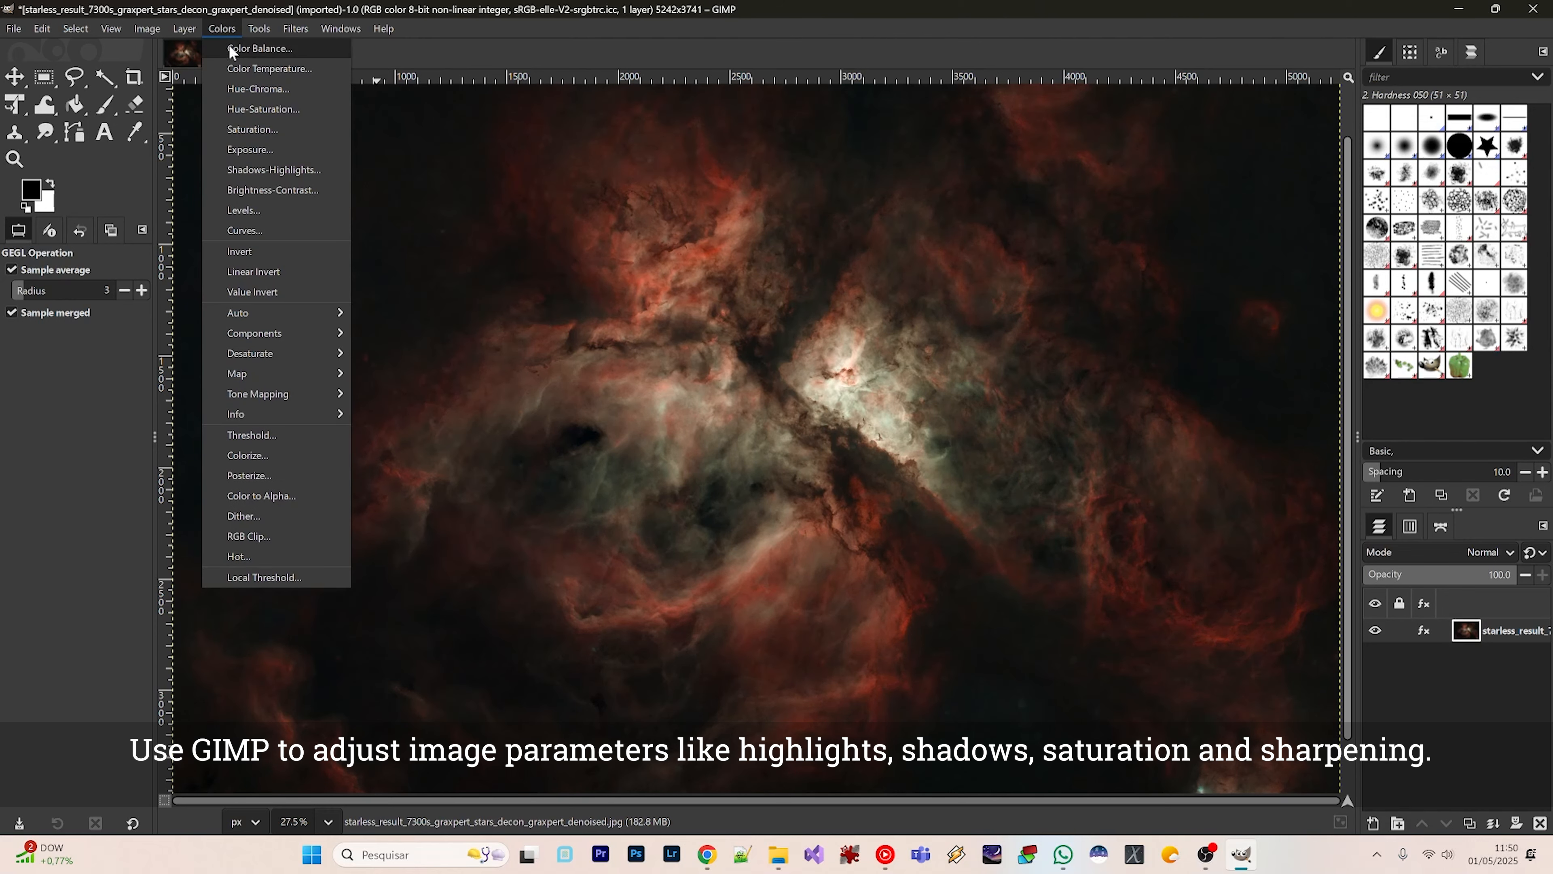
pyautogui.click(235, 70)
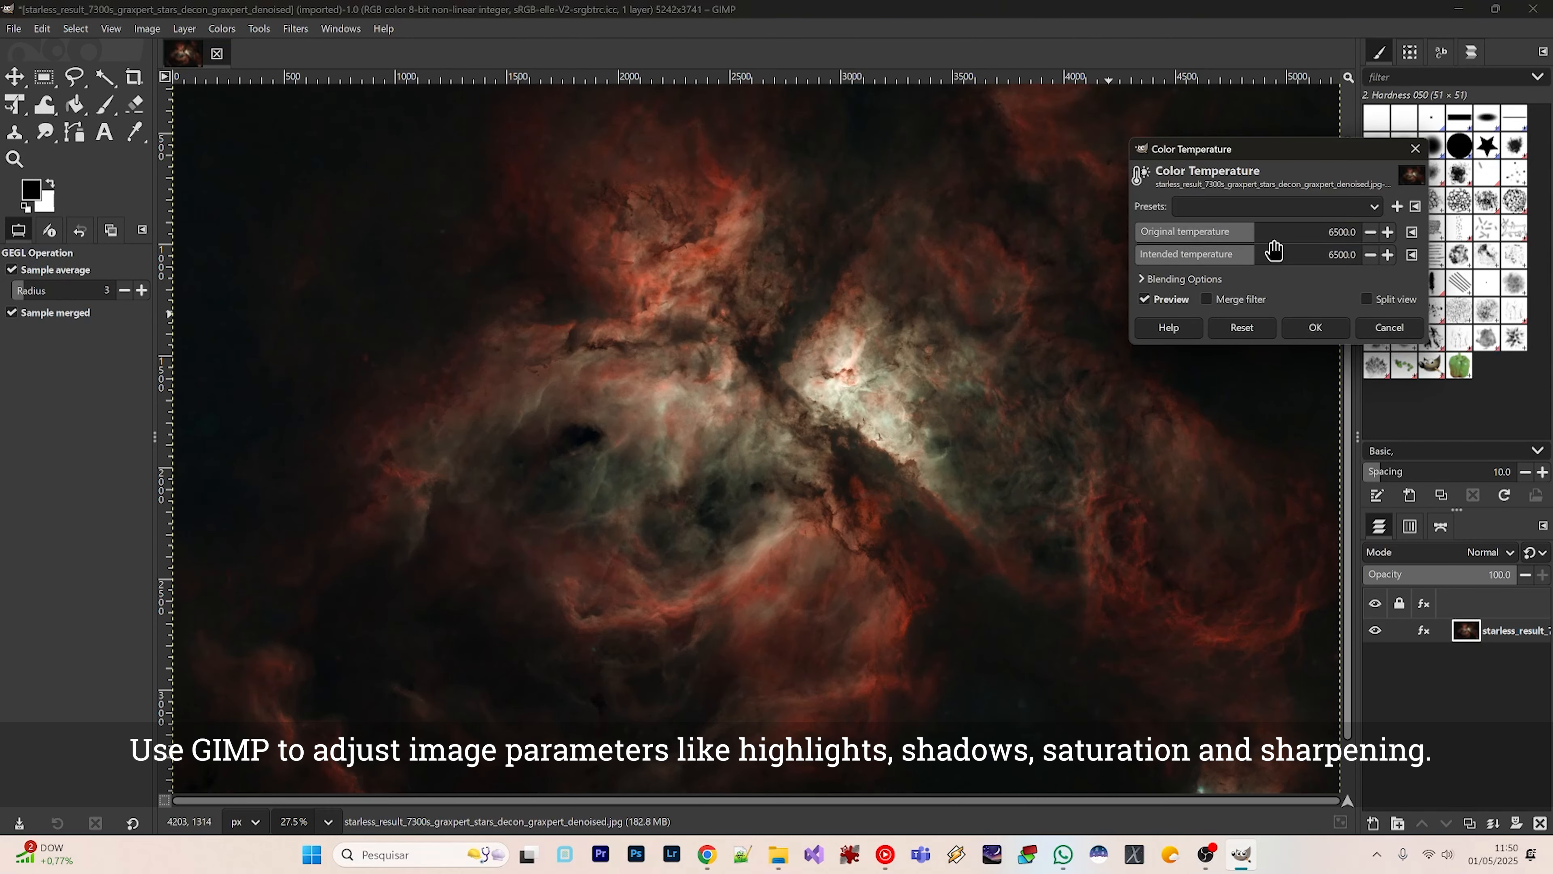
pyautogui.moveTo(1276, 245)
pyautogui.mouseDown()
pyautogui.moveTo(1253, 237)
pyautogui.moveTo(1272, 259)
pyautogui.moveTo(1248, 259)
pyautogui.moveTo(1279, 262)
pyautogui.mouseUp()
pyautogui.click(1339, 330)
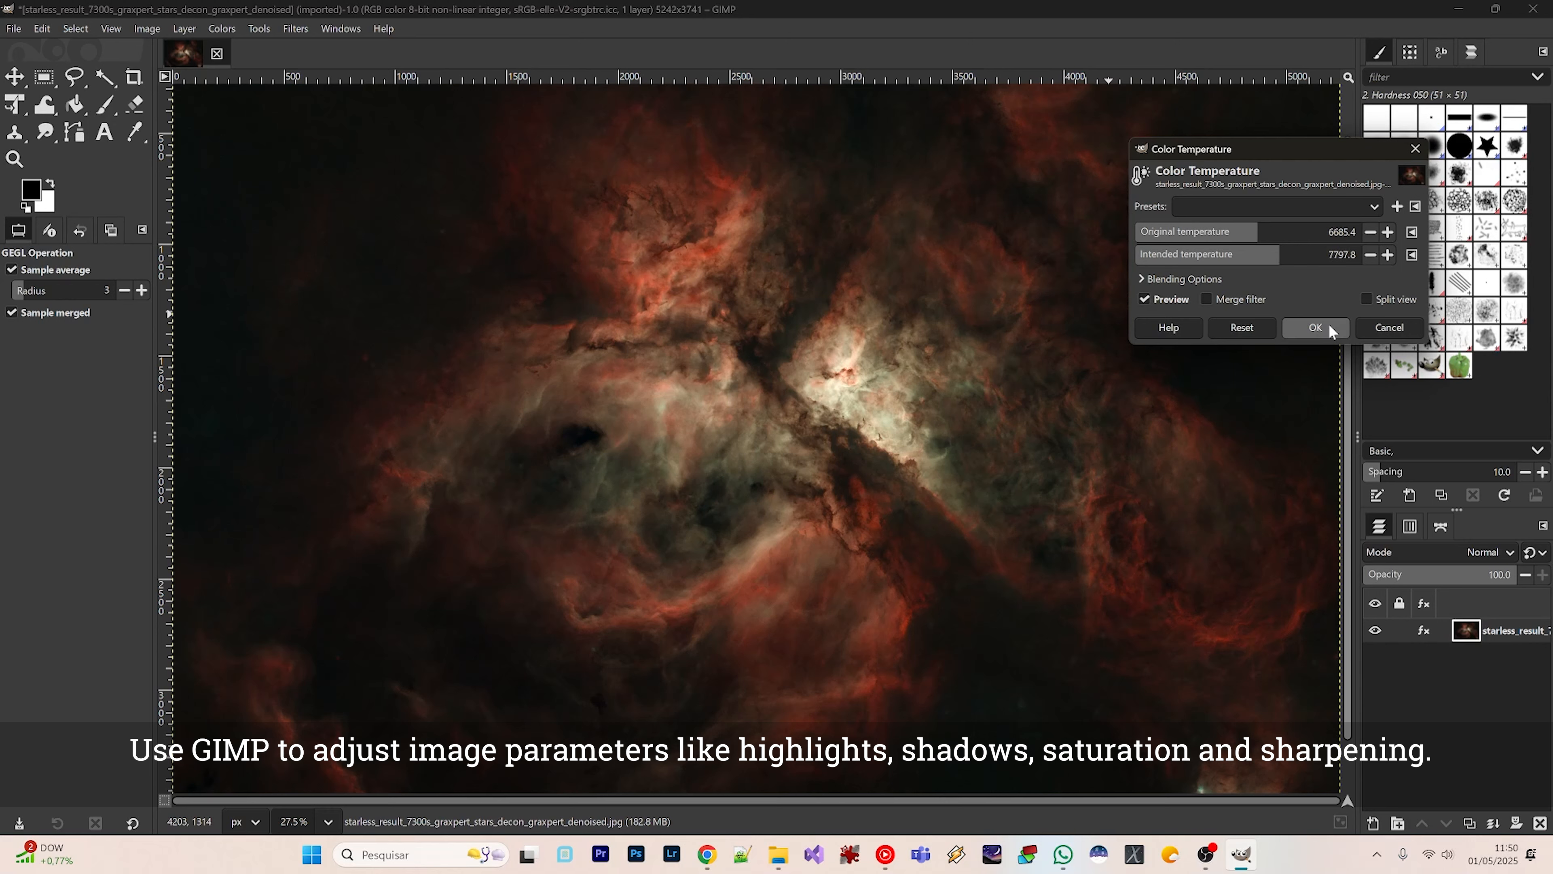
# Apply Shadows-Highlights to the image with shadows at about 34.95 and highlights at about -59.17.
pyautogui.click(232, 34)
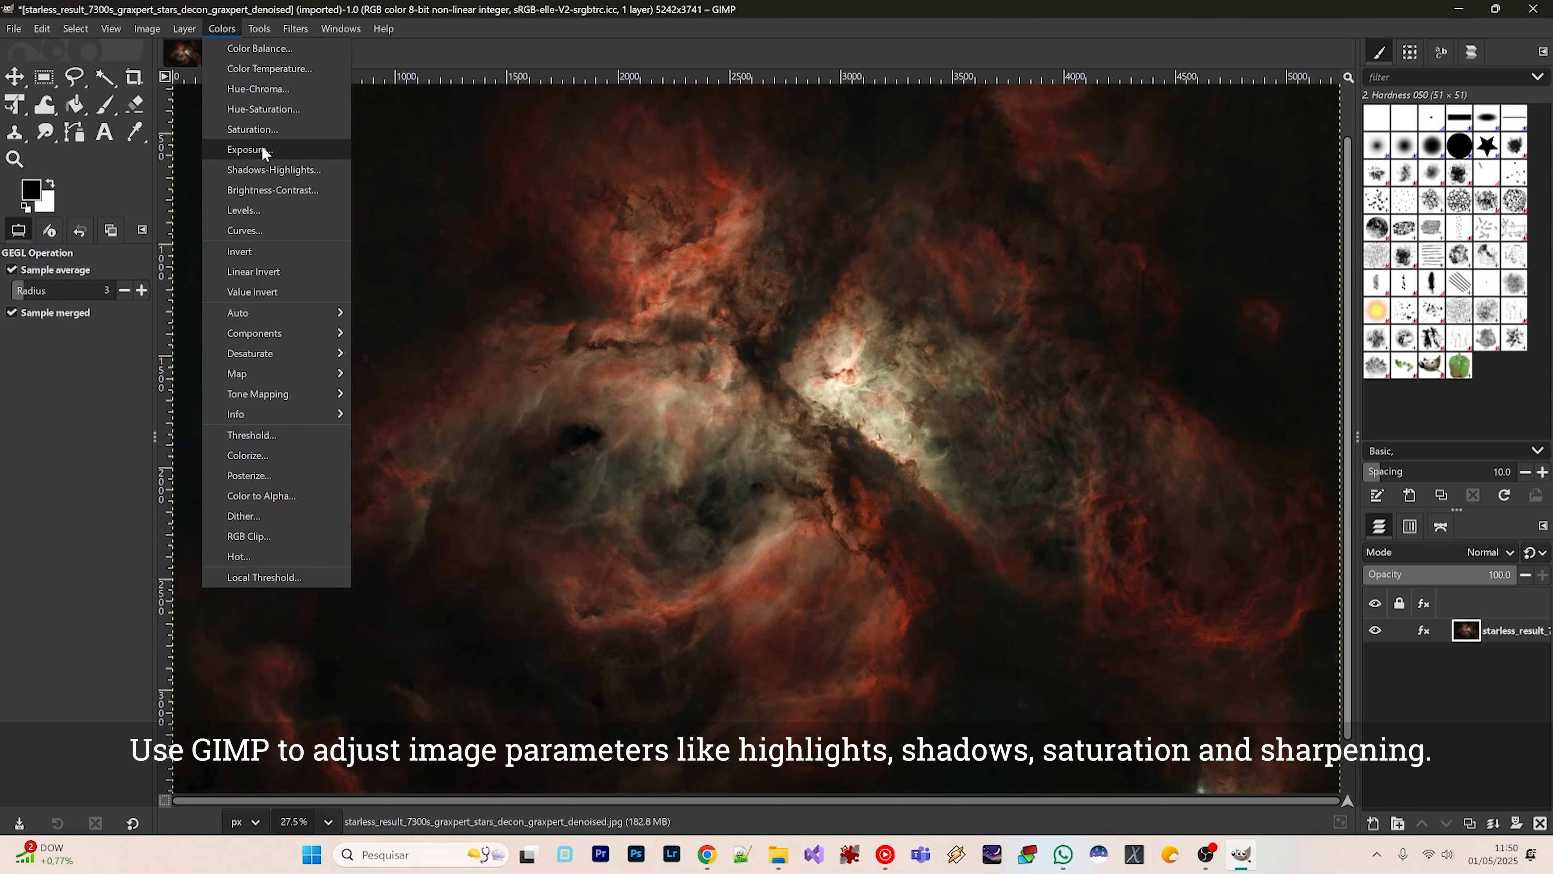
pyautogui.click(270, 171)
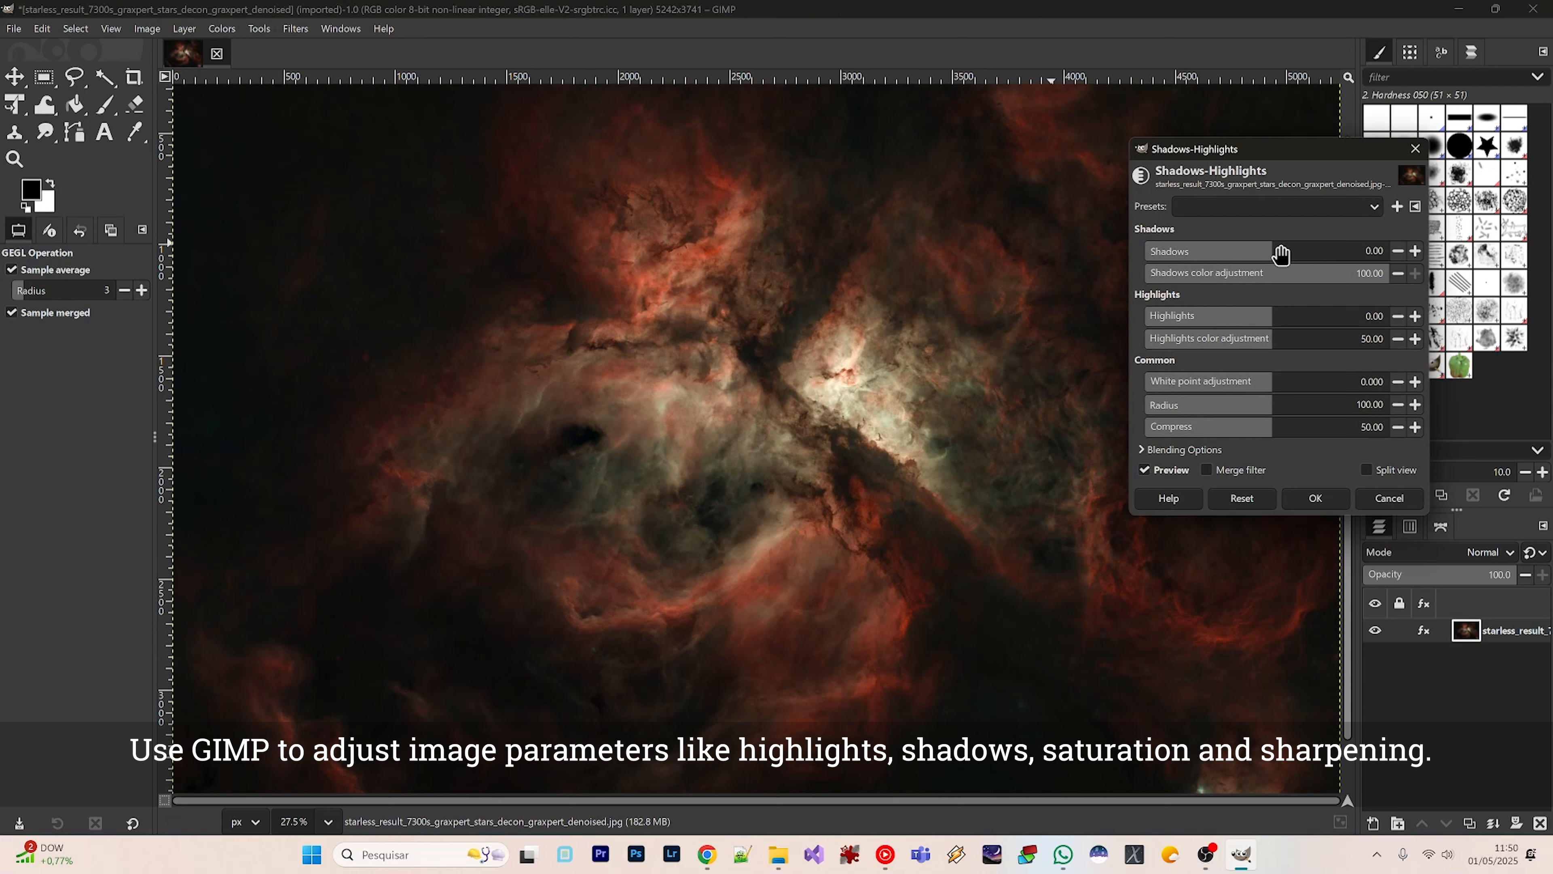
pyautogui.moveTo(1268, 253); pyautogui.dragTo(1310, 257)
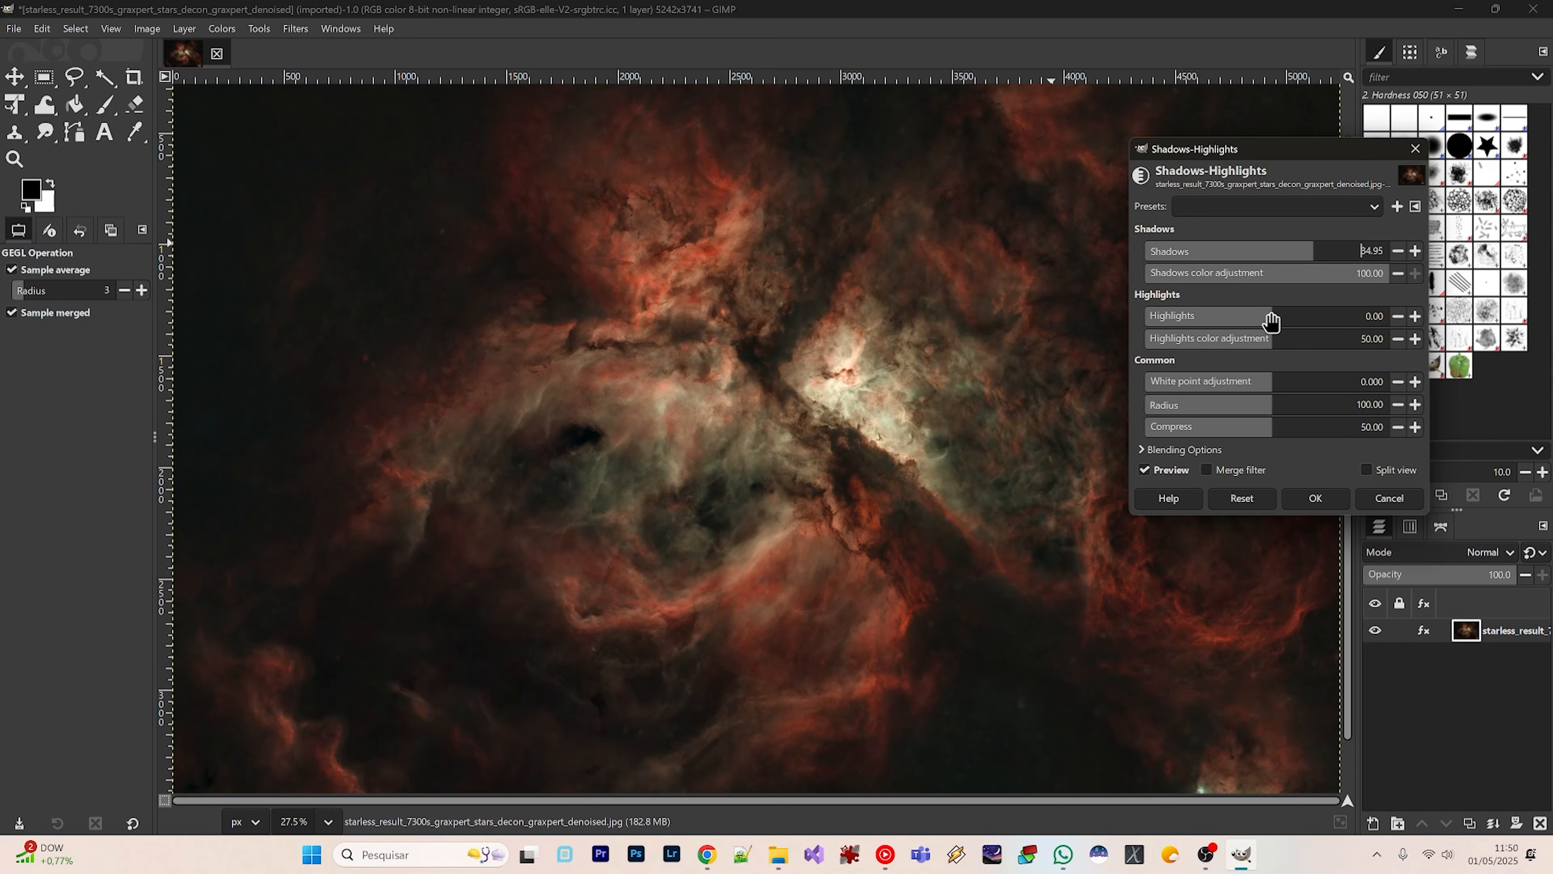
pyautogui.moveTo(1268, 315); pyautogui.dragTo(1203, 316)
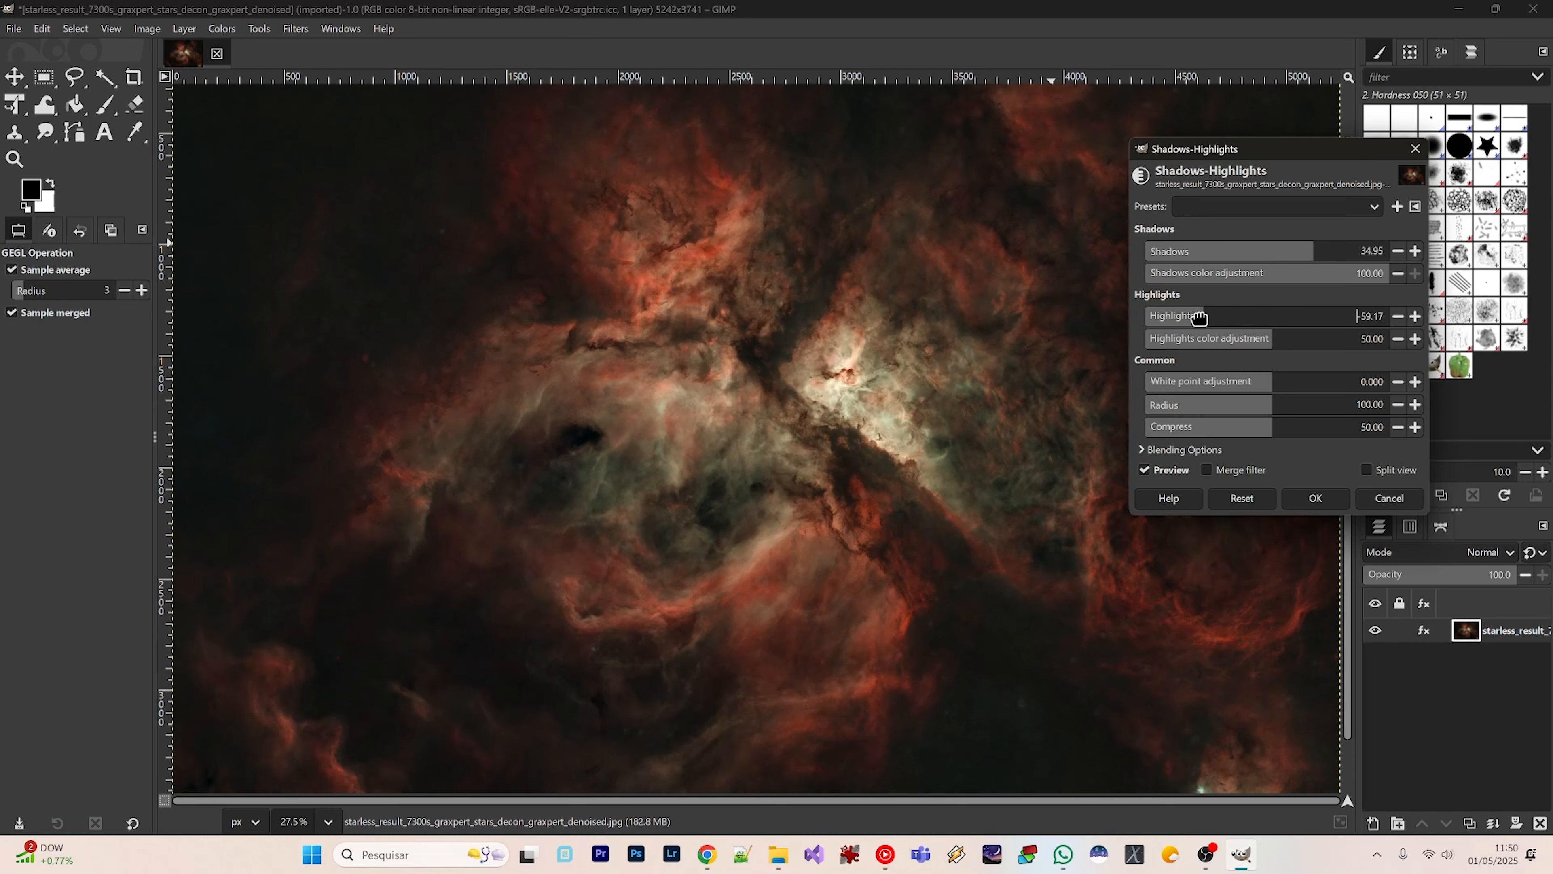
pyautogui.click(1315, 500)
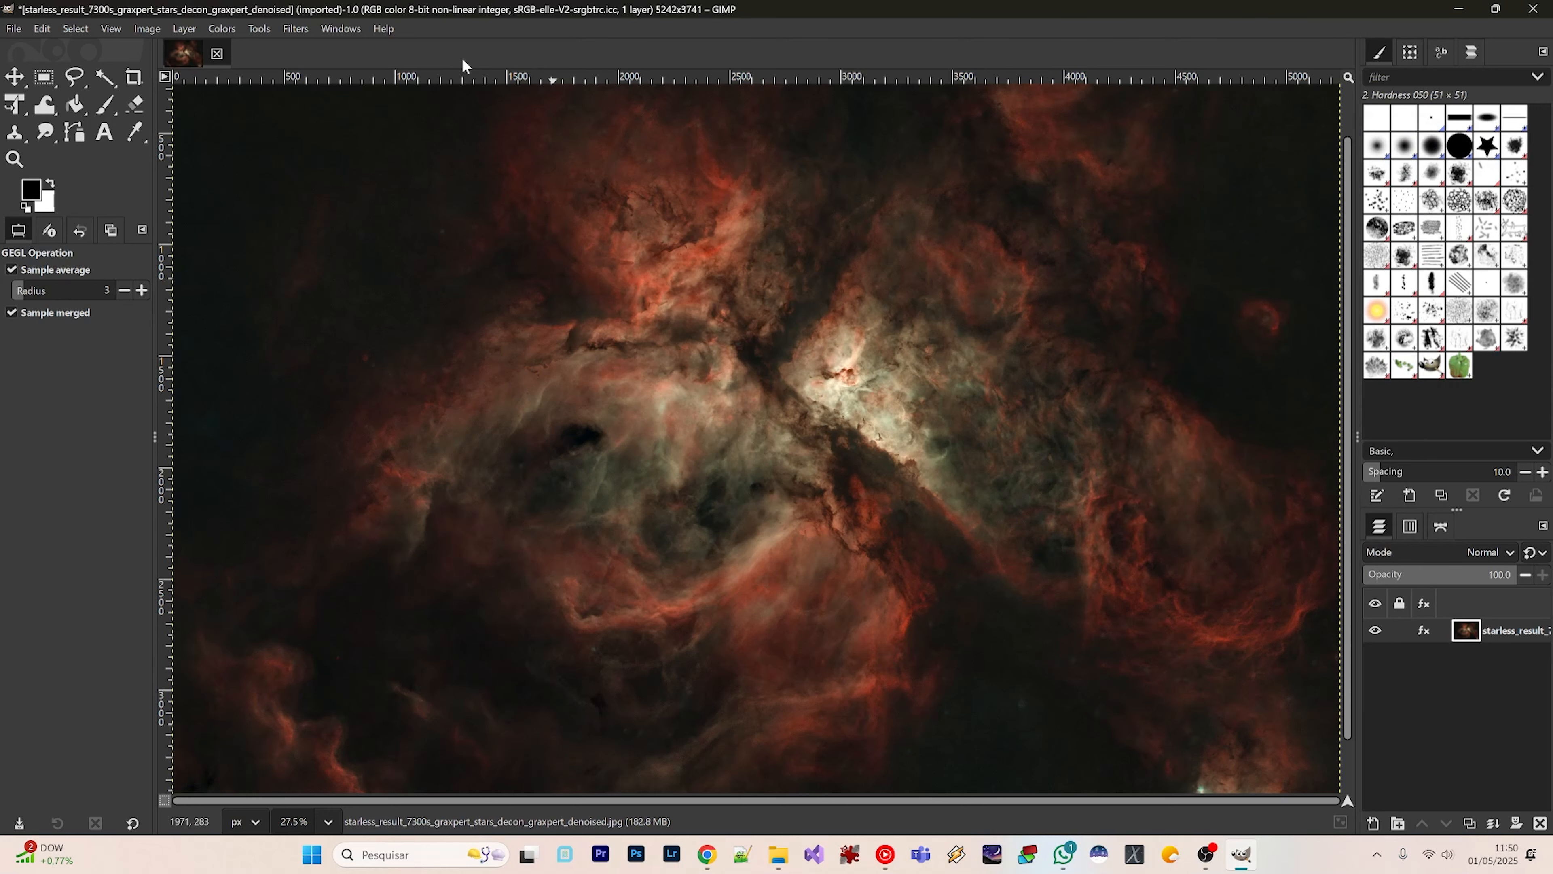
# Apply a slight second Saturation boost to the image with the scale at about 1.023.
pyautogui.click(267, 35)
pyautogui.moveTo(241, 37)
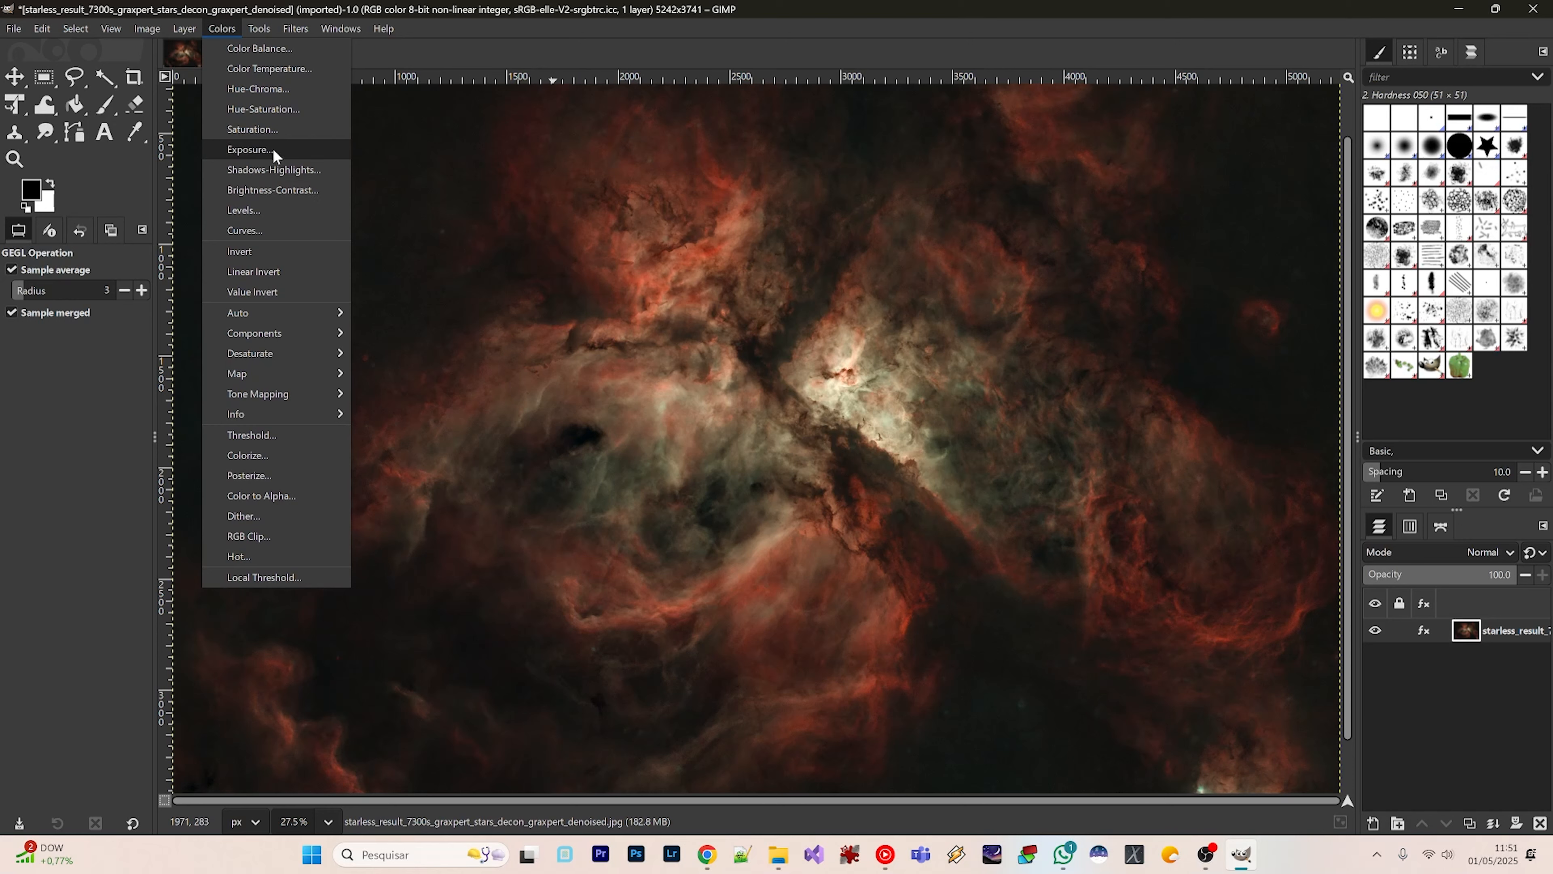
pyautogui.click(280, 131)
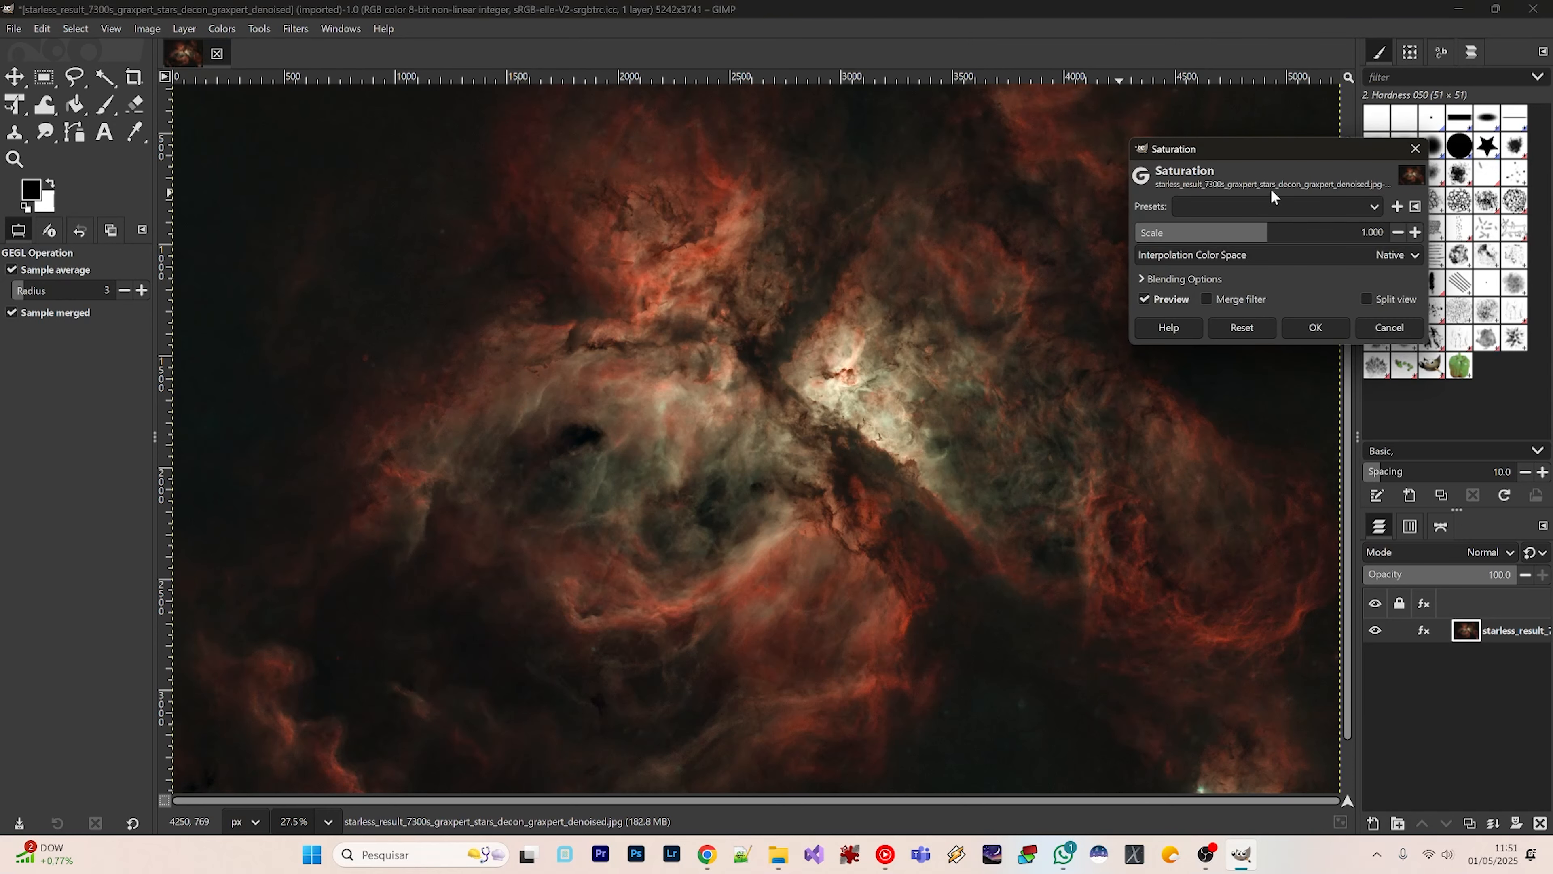
pyautogui.moveTo(1266, 232)
pyautogui.mouseDown()
pyautogui.moveTo(1284, 234)
pyautogui.moveTo(1270, 234)
pyautogui.mouseUp()
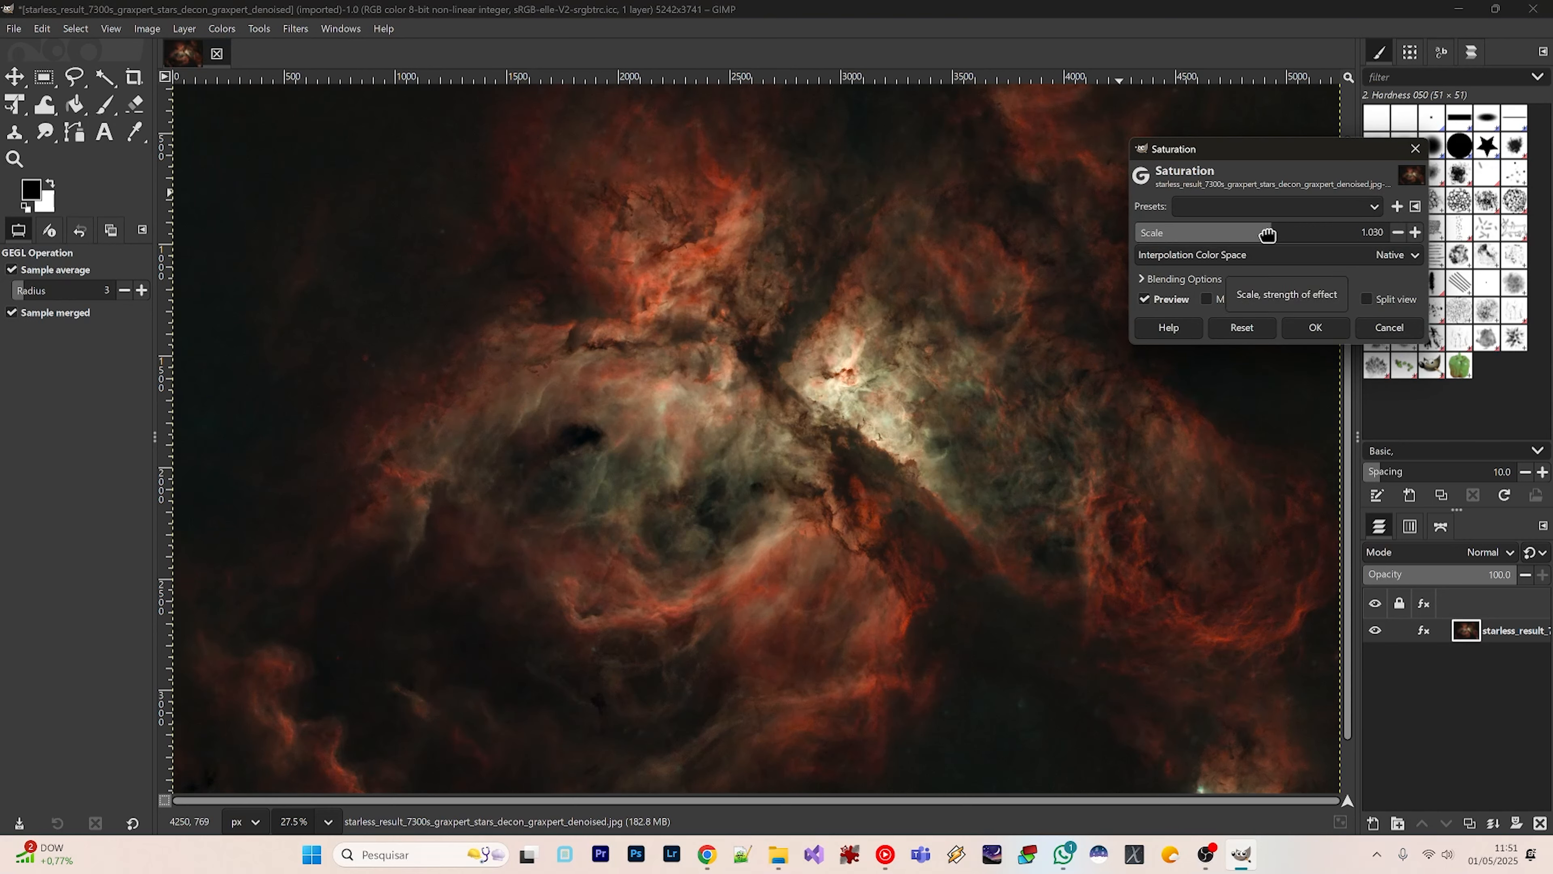
pyautogui.click(1321, 325)
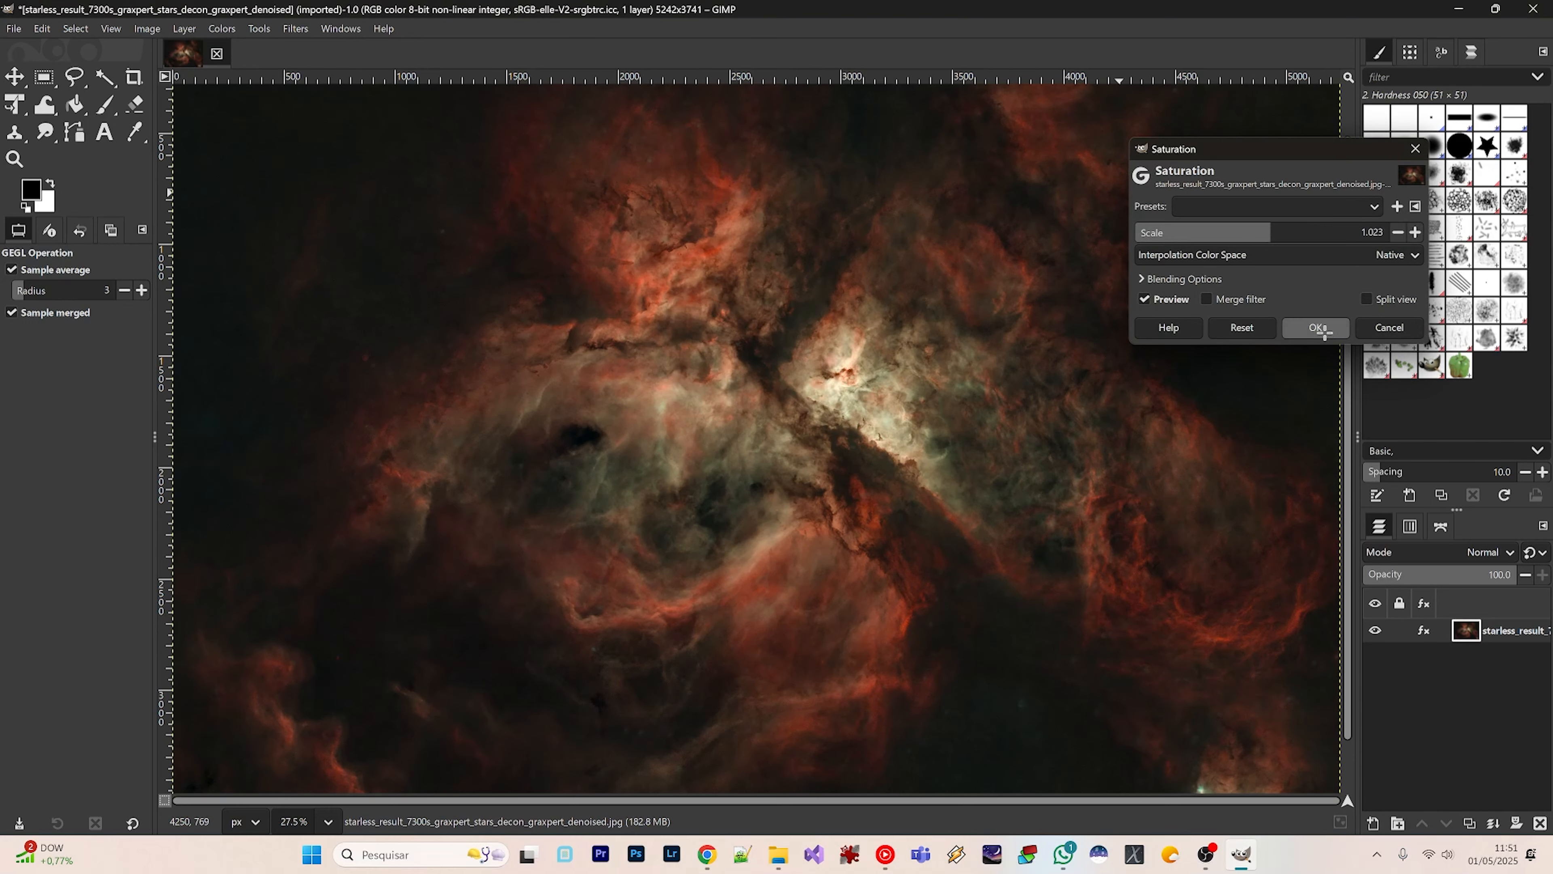
# Start the Sharpen (Unsharp Mask) filter on the nebula image with radius about 3.076 and amount about 0.863.
pyautogui.click(254, 29)
pyautogui.moveTo(262, 55)
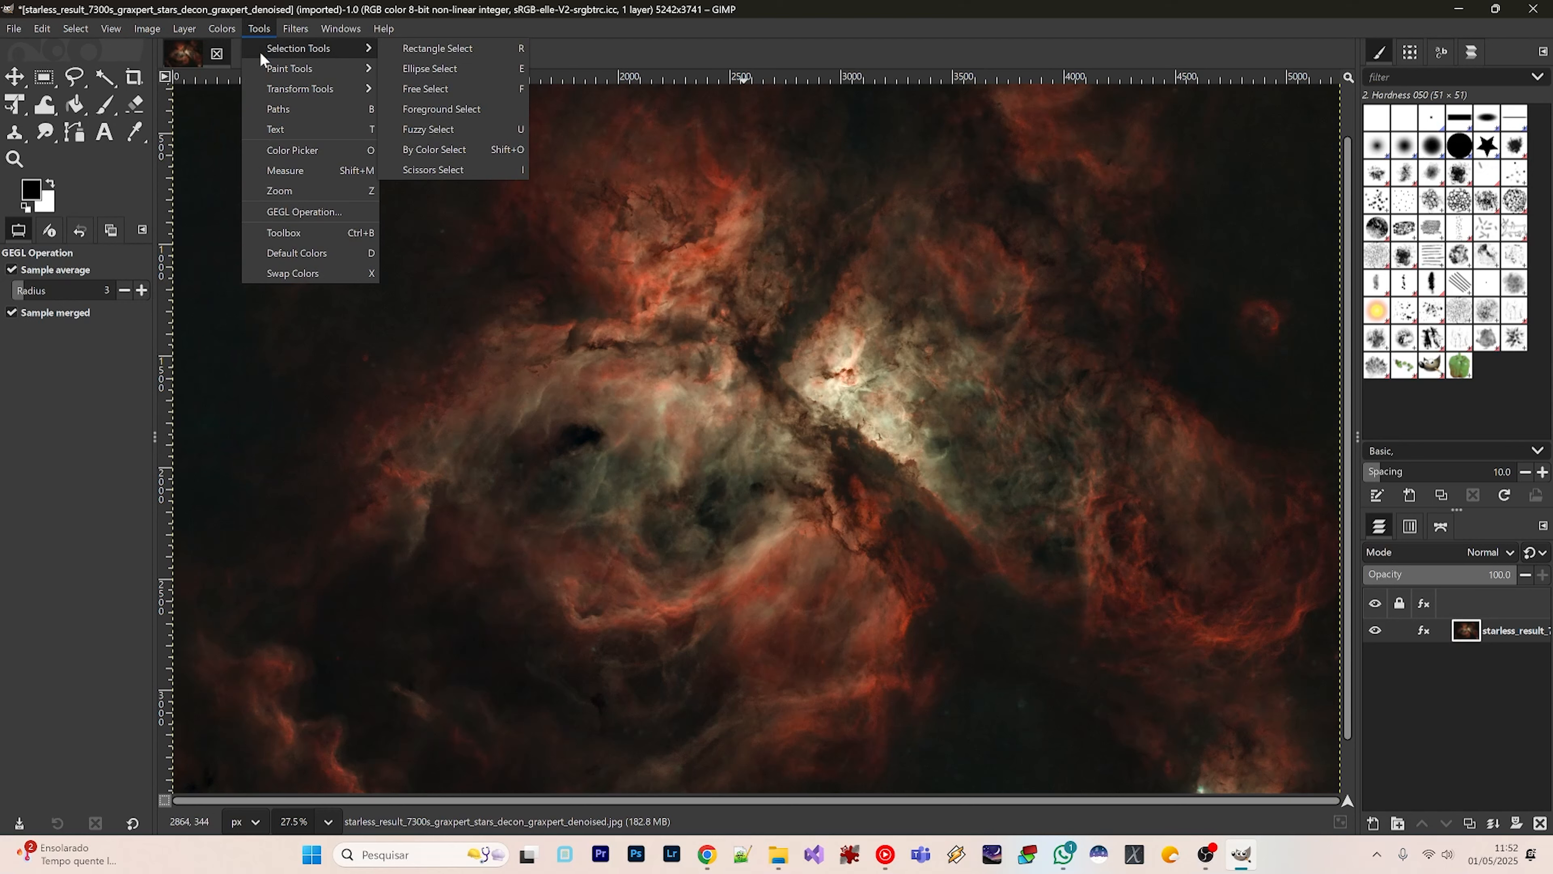
pyautogui.moveTo(263, 90)
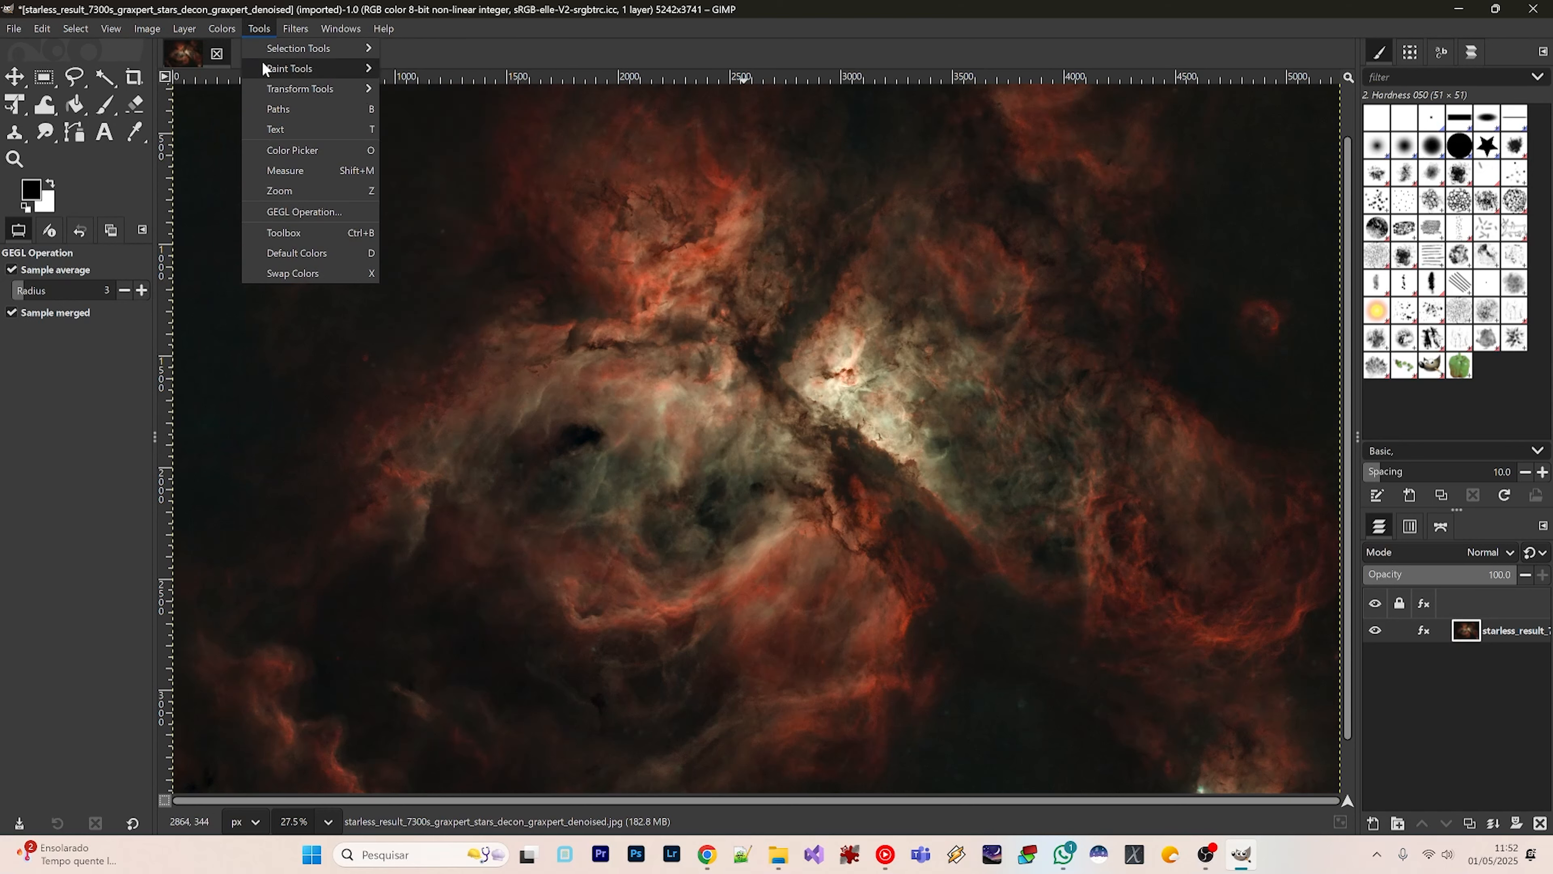
pyautogui.moveTo(295, 29)
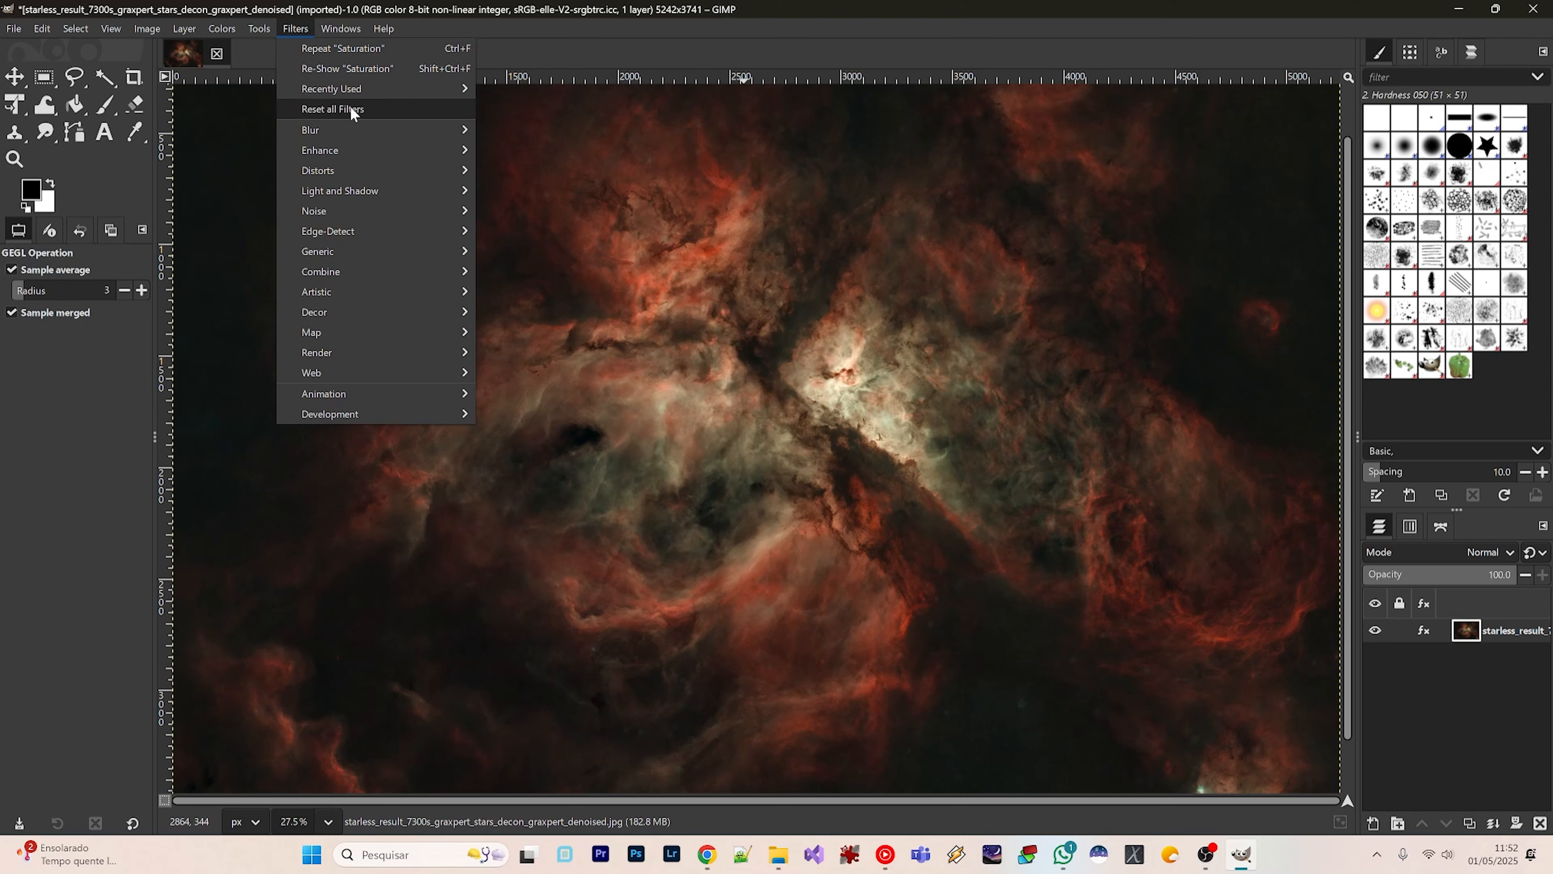
pyautogui.moveTo(379, 93)
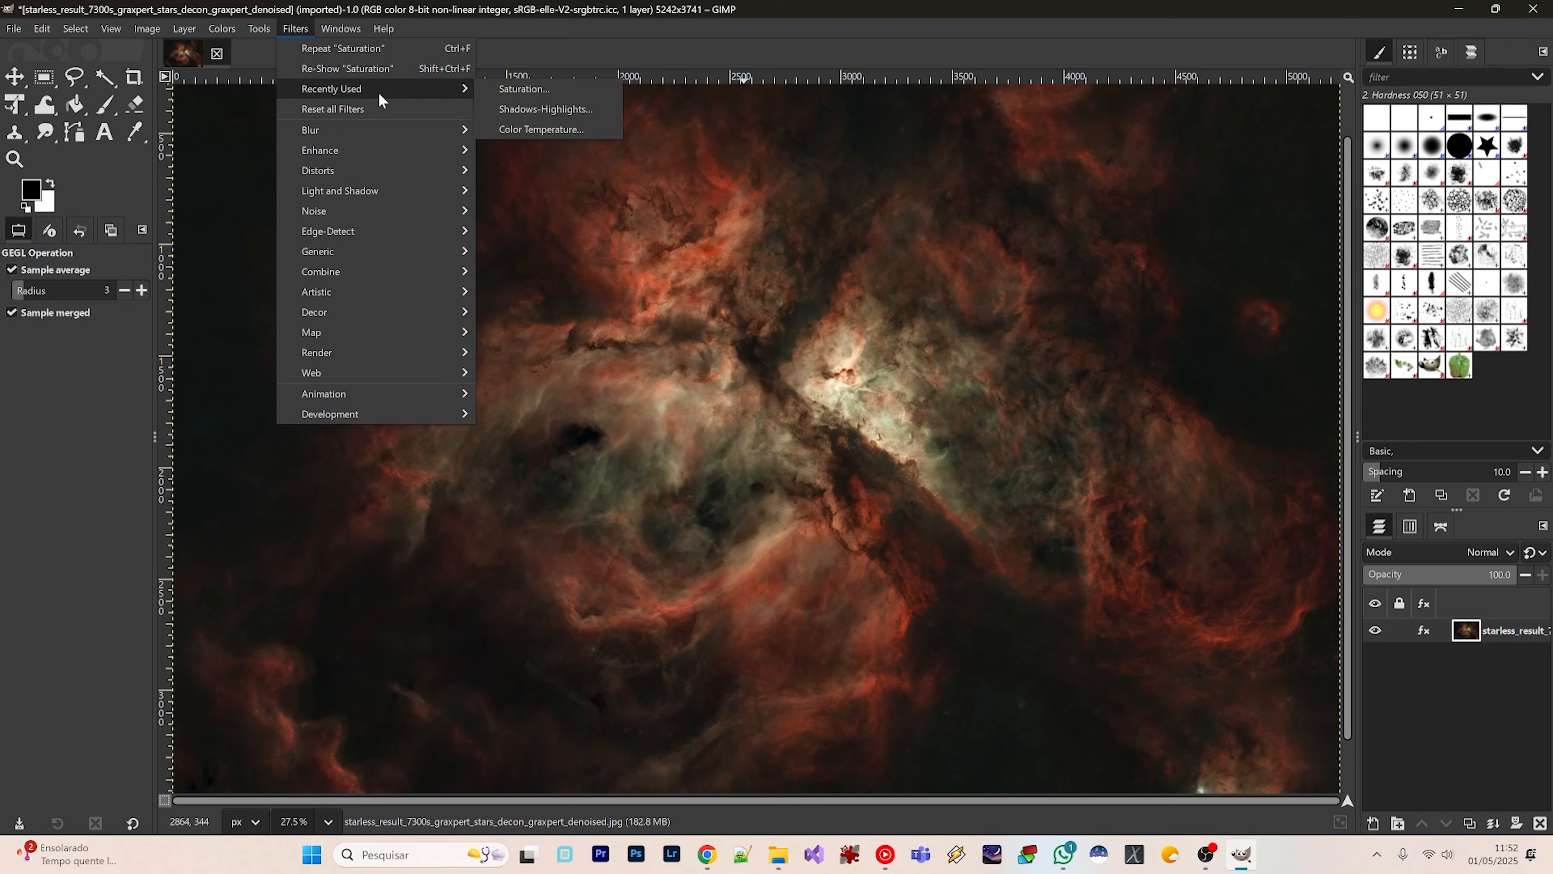
pyautogui.moveTo(381, 130)
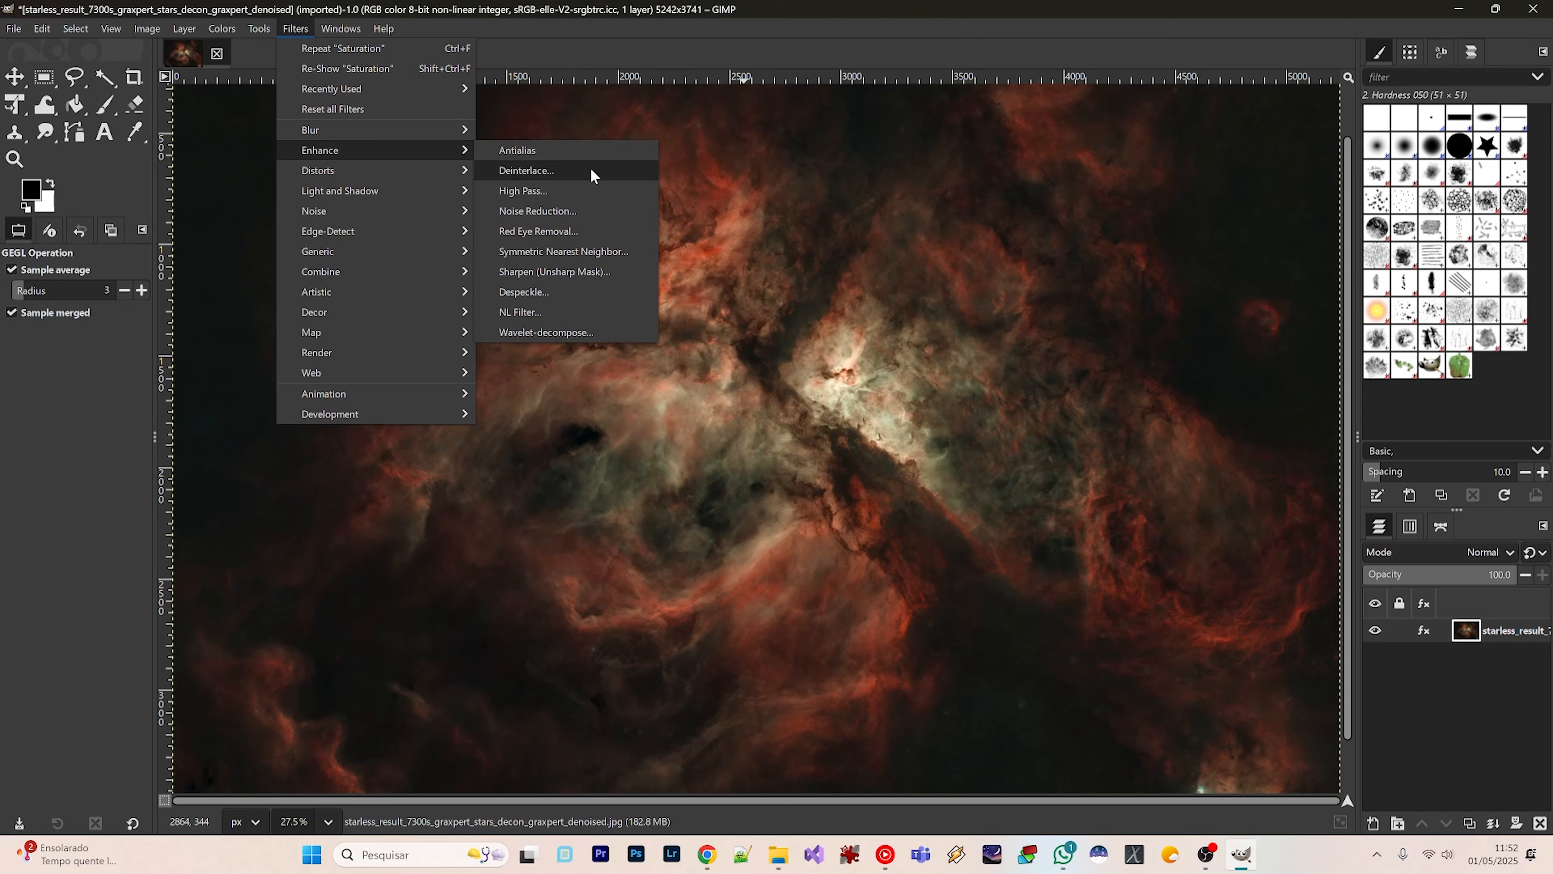
pyautogui.click(591, 274)
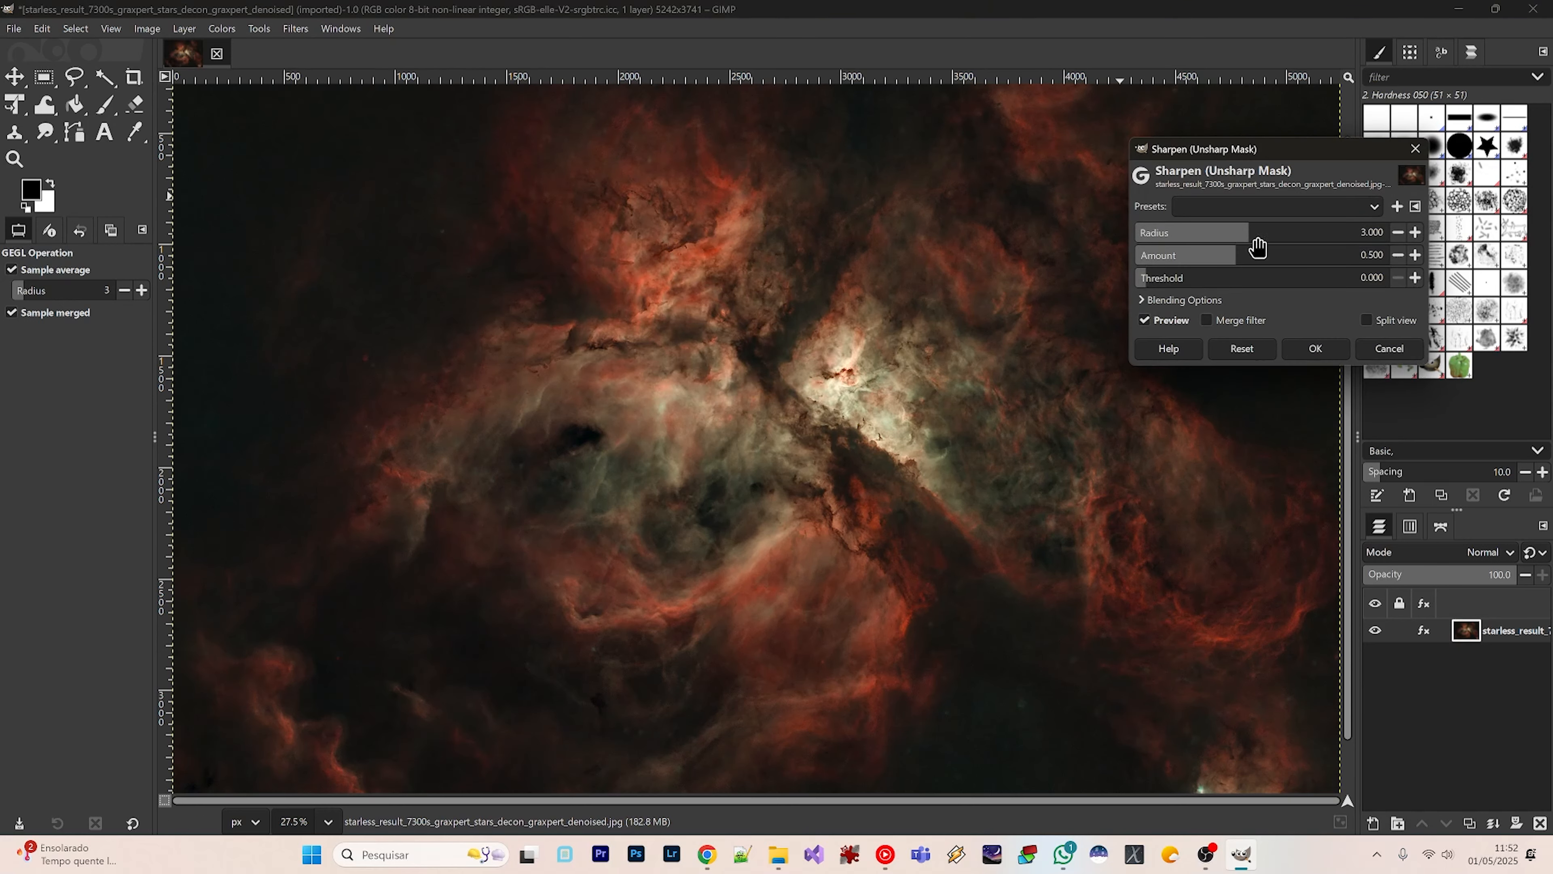
pyautogui.moveTo(1253, 237)
pyautogui.mouseDown()
pyautogui.moveTo(1296, 236)
pyautogui.moveTo(1245, 236)
pyautogui.moveTo(1252, 256)
pyautogui.mouseUp()
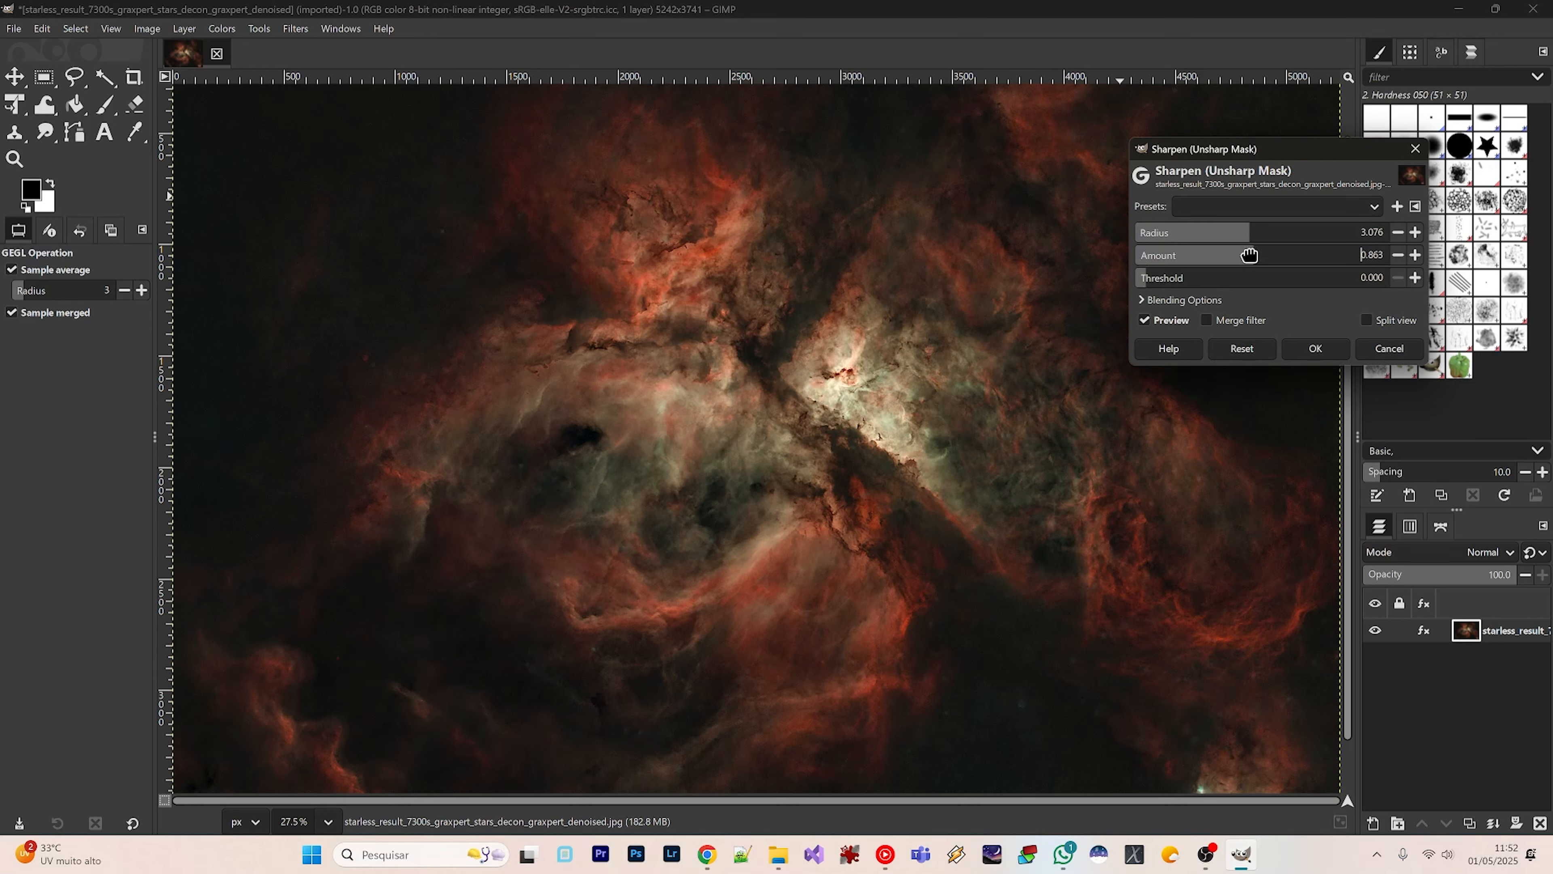
# Fine-tune the Unsharp Mask radius and amount against the detail in the nebula's bright core and apply the sharpening.
pyautogui.scroll(2, 870, 421)
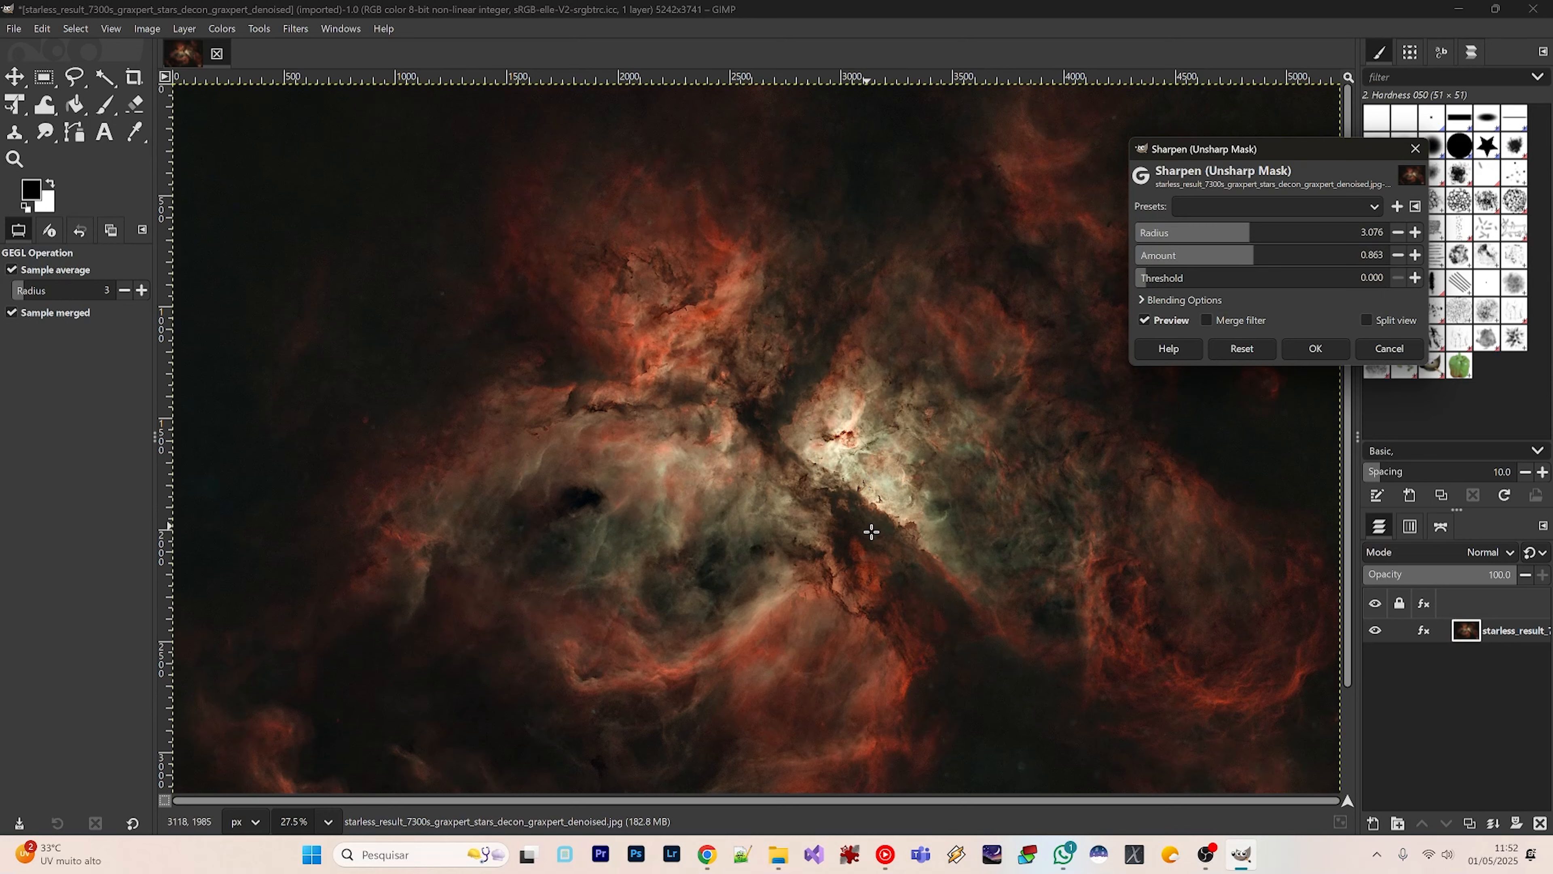
pyautogui.scroll(5, 871, 532)
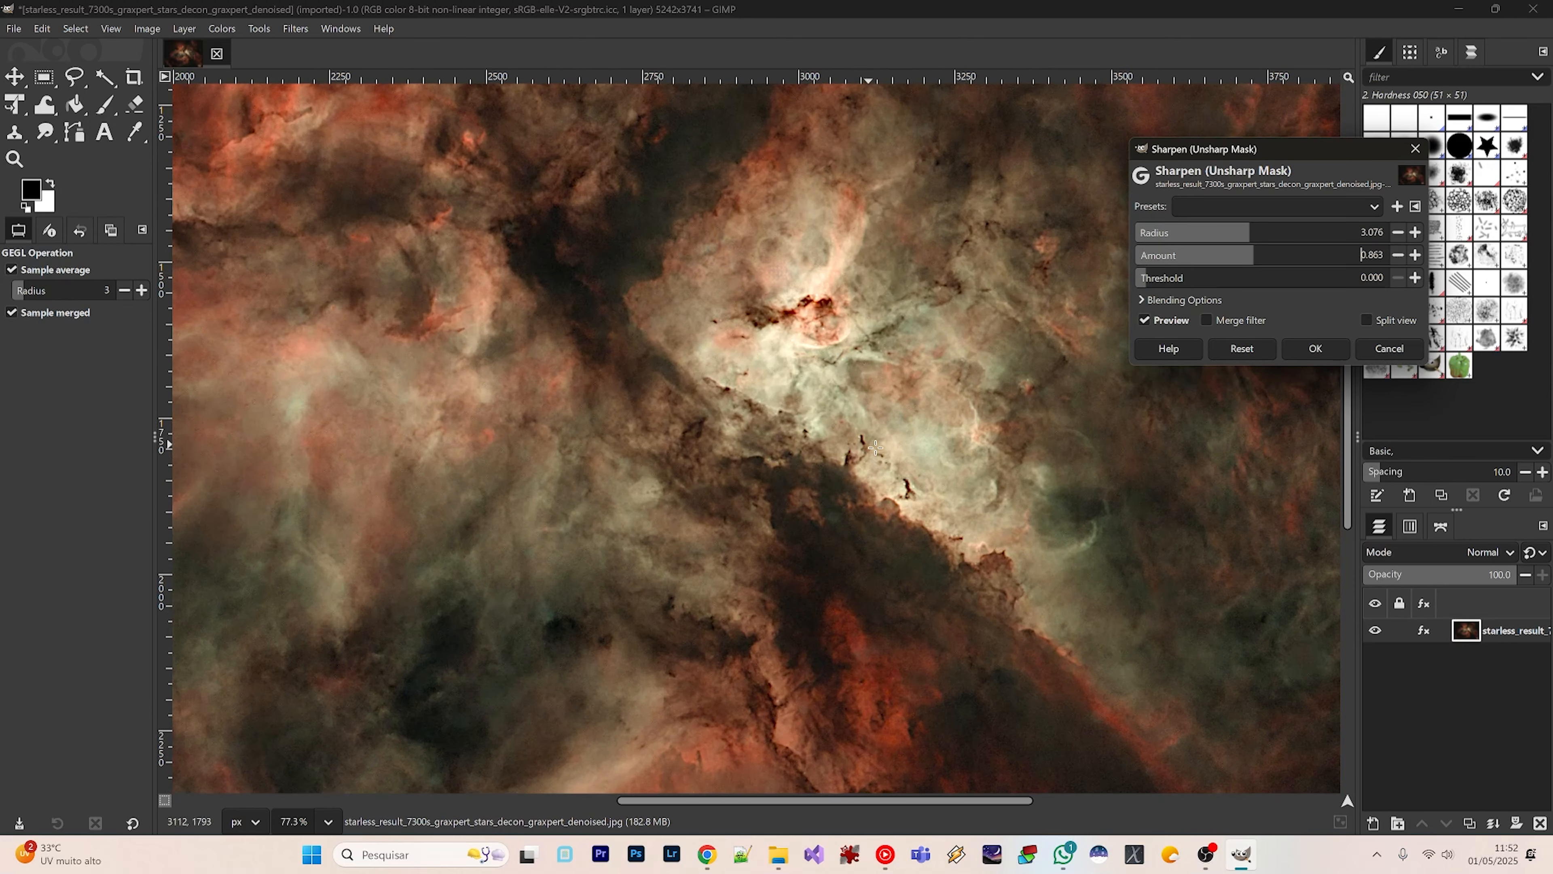
pyautogui.moveTo(1250, 231); pyautogui.dragTo(1229, 237)
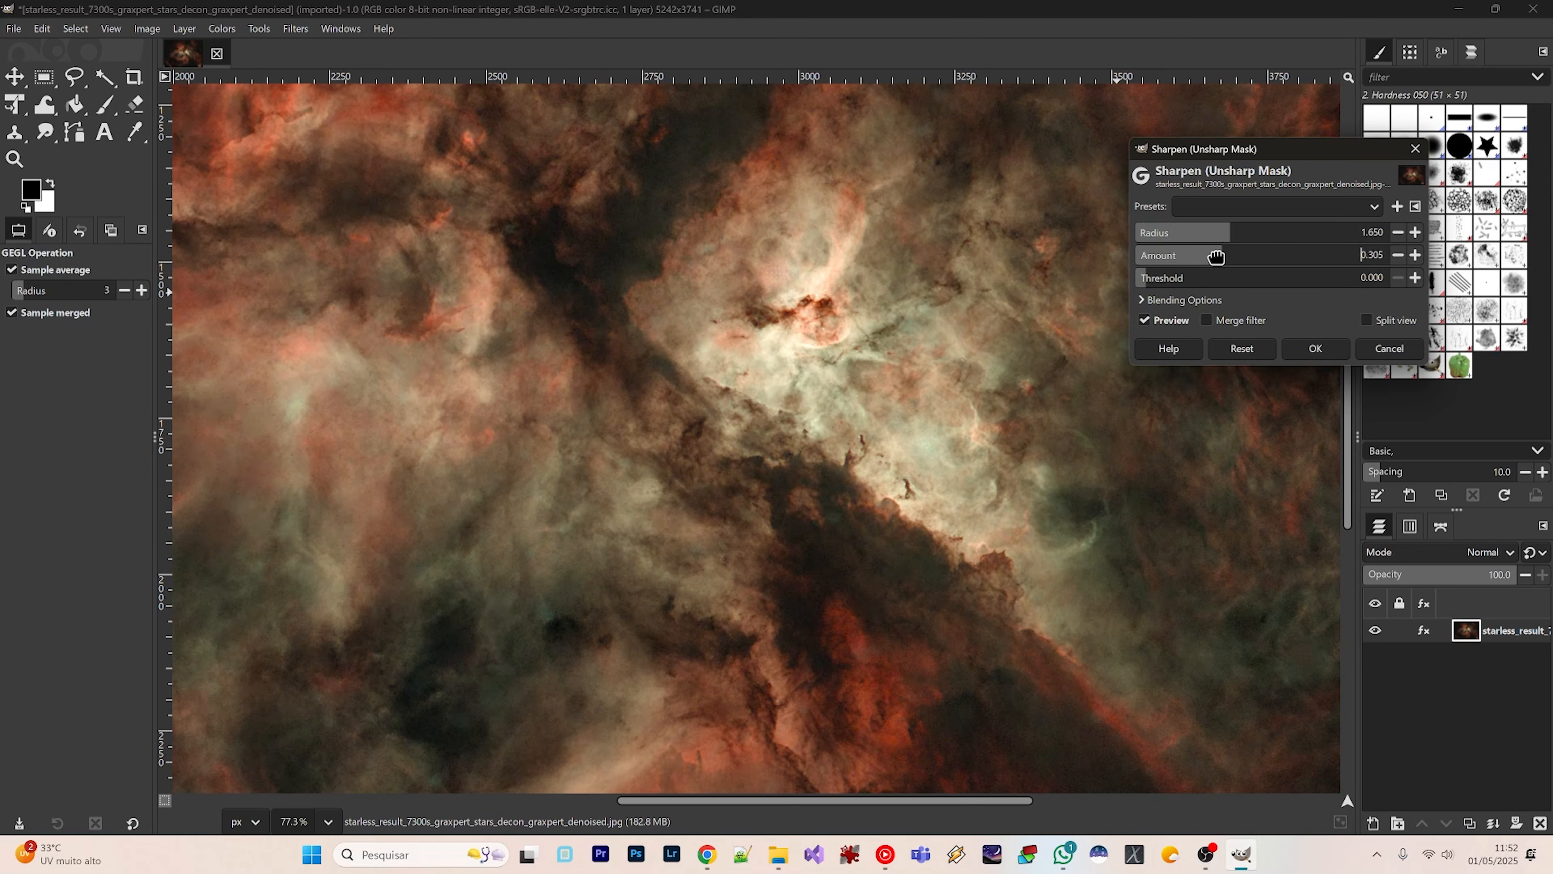
pyautogui.moveTo(1222, 256); pyautogui.dragTo(1259, 239)
pyautogui.moveTo(1284, 241); pyautogui.dragTo(1243, 239)
pyautogui.click(1315, 349)
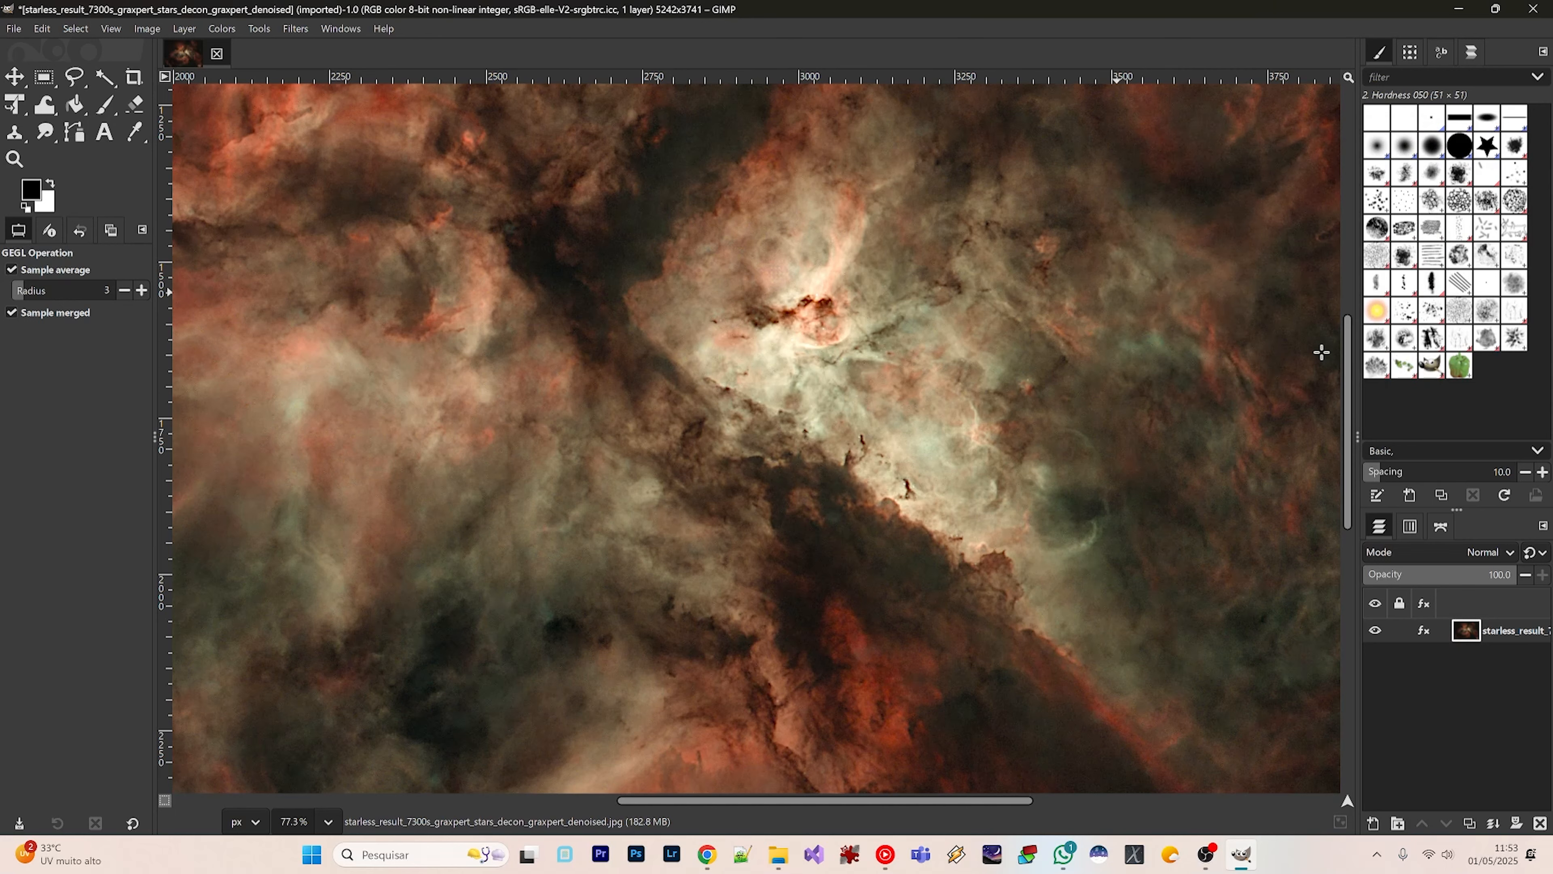
# Fit the whole sharpened nebula image in the window.
pyautogui.click(105, 30)
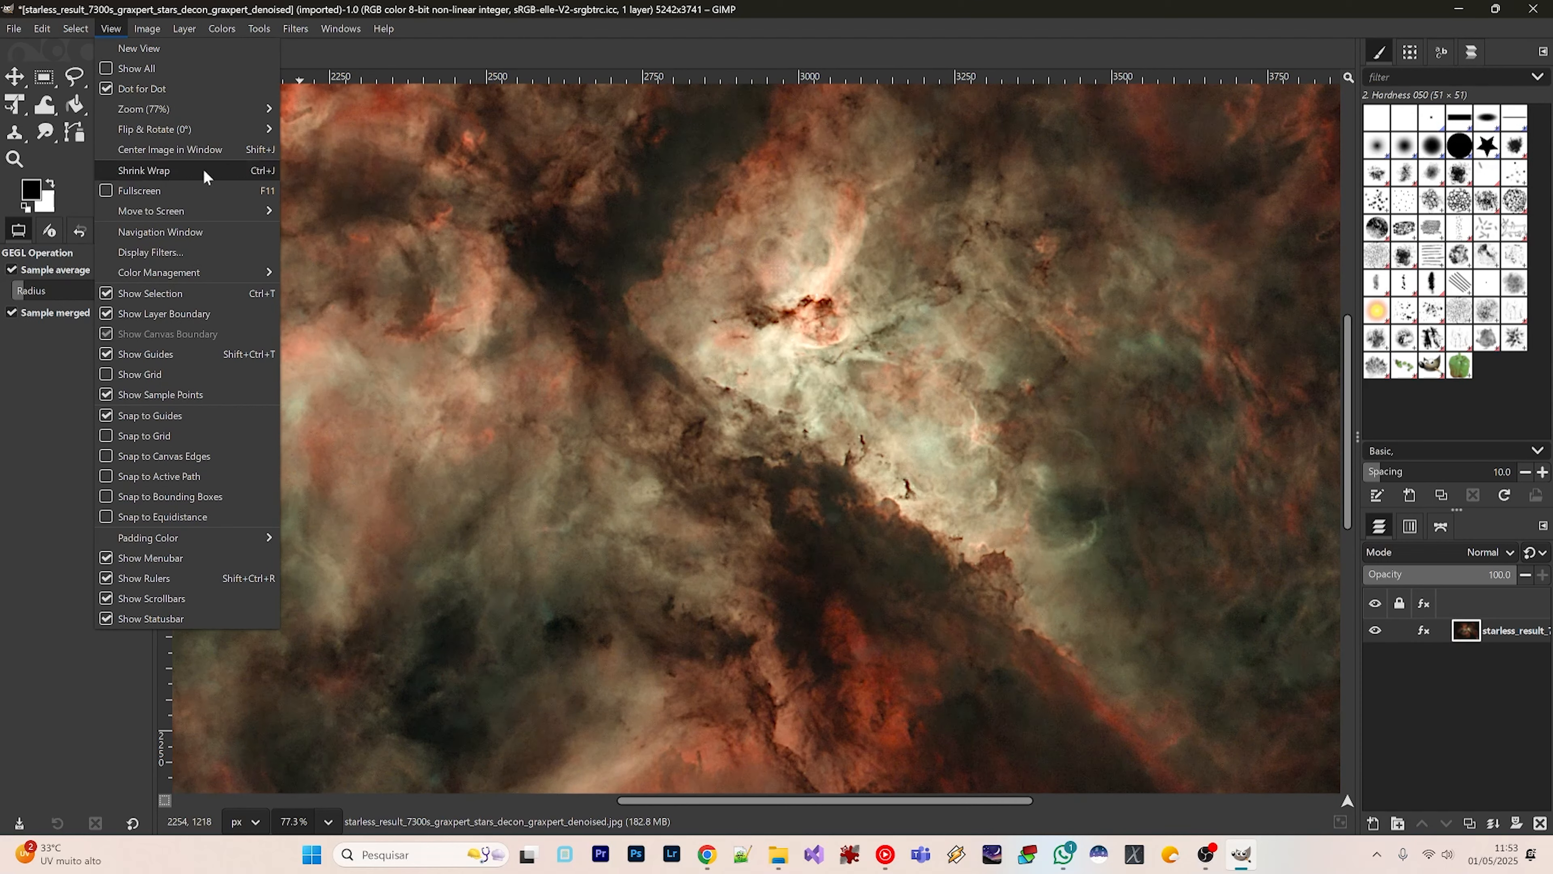
pyautogui.moveTo(193, 111)
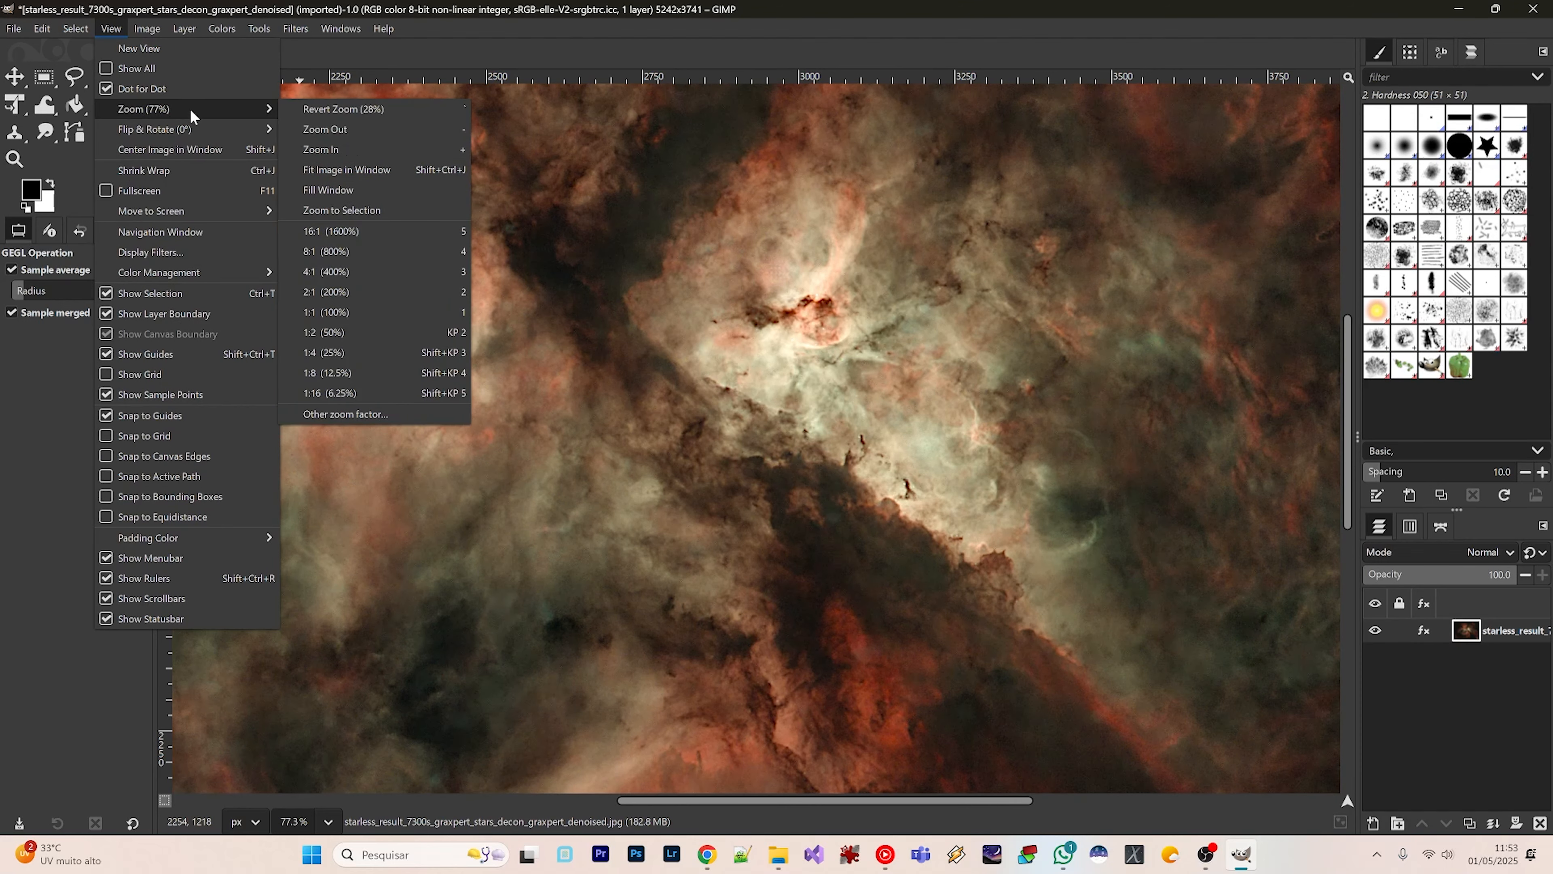
pyautogui.click(379, 170)
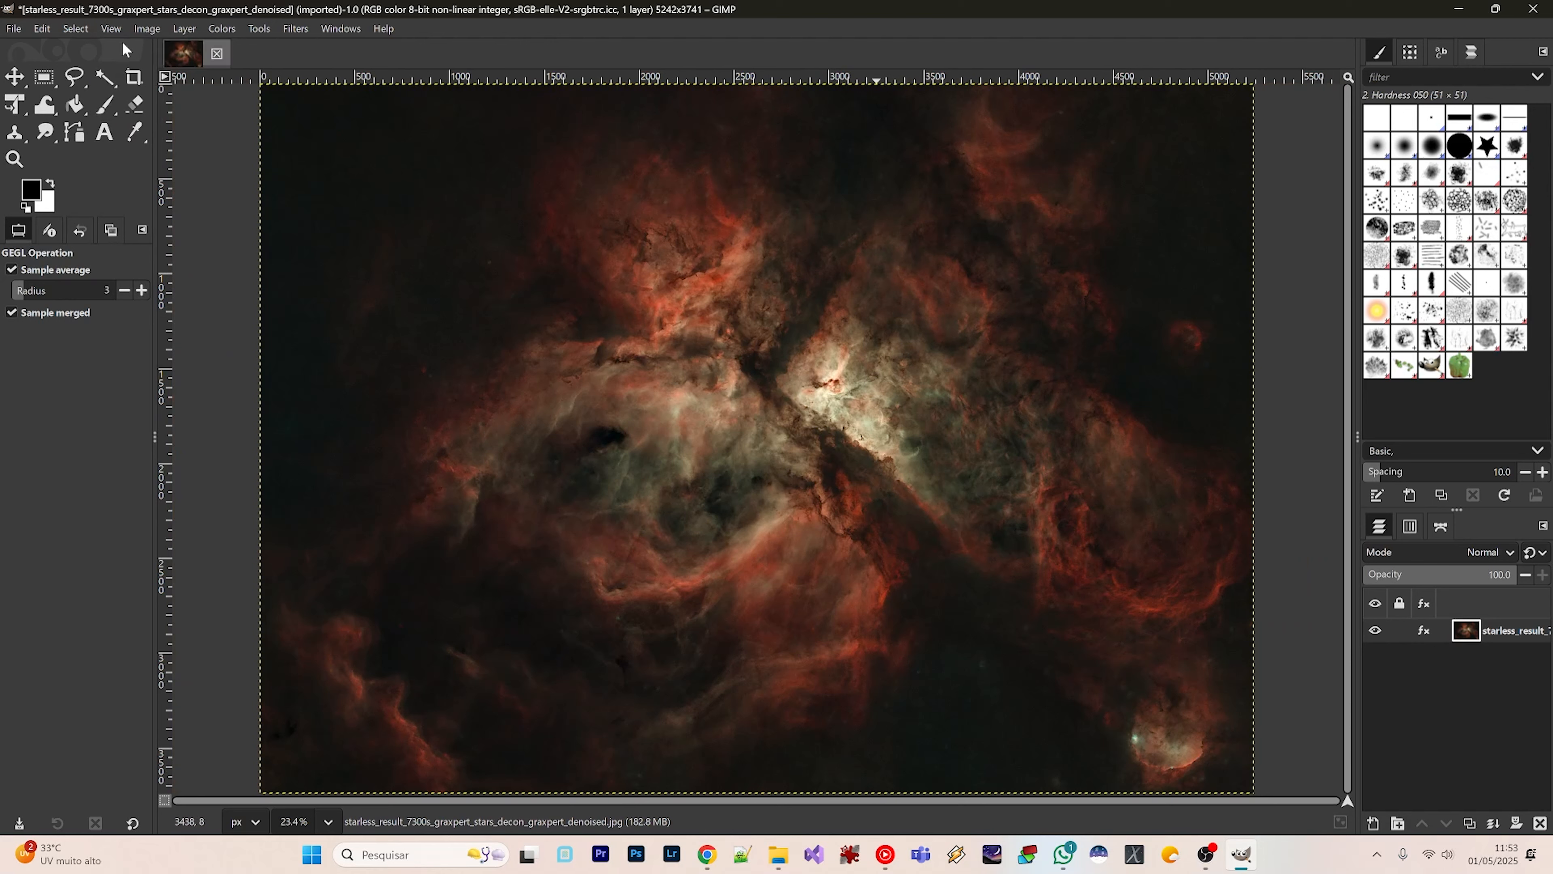
pyautogui.click(13, 29)
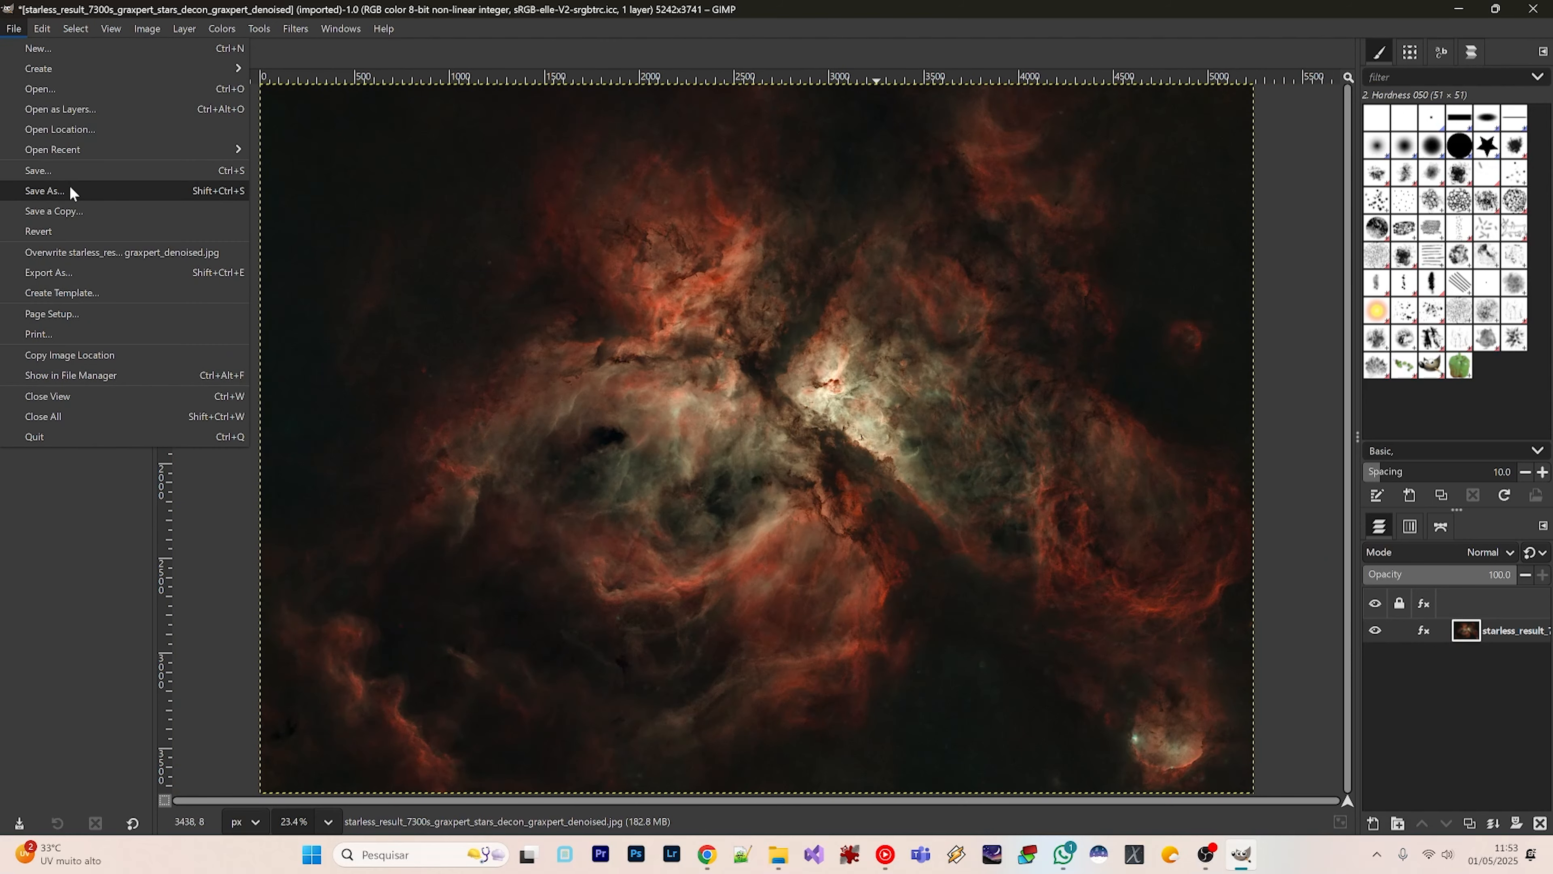
pyautogui.click(45, 190)
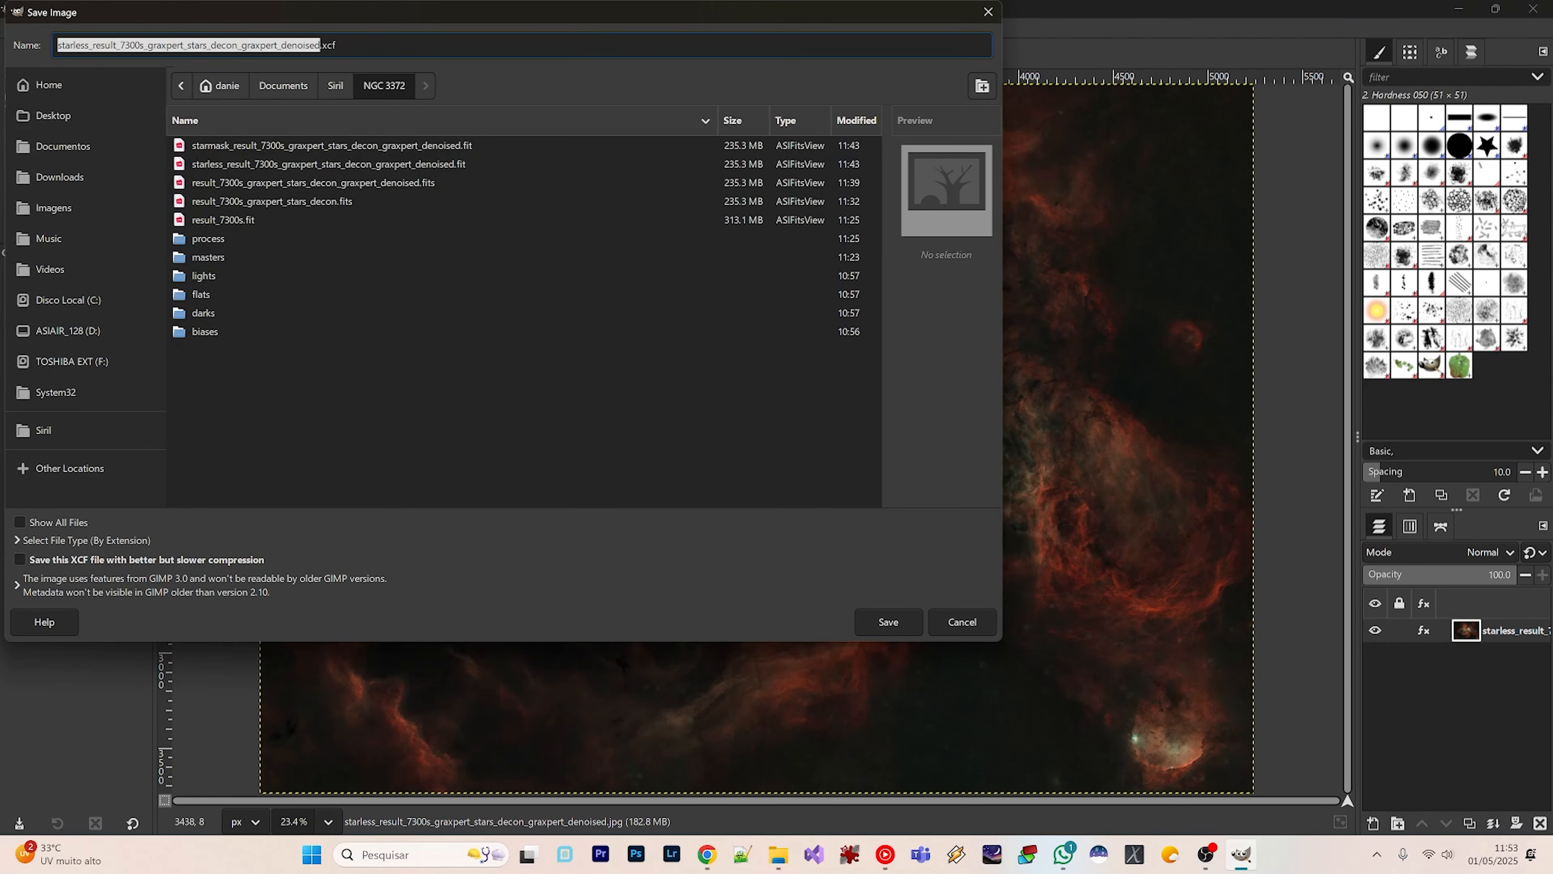
pyautogui.click(124, 540)
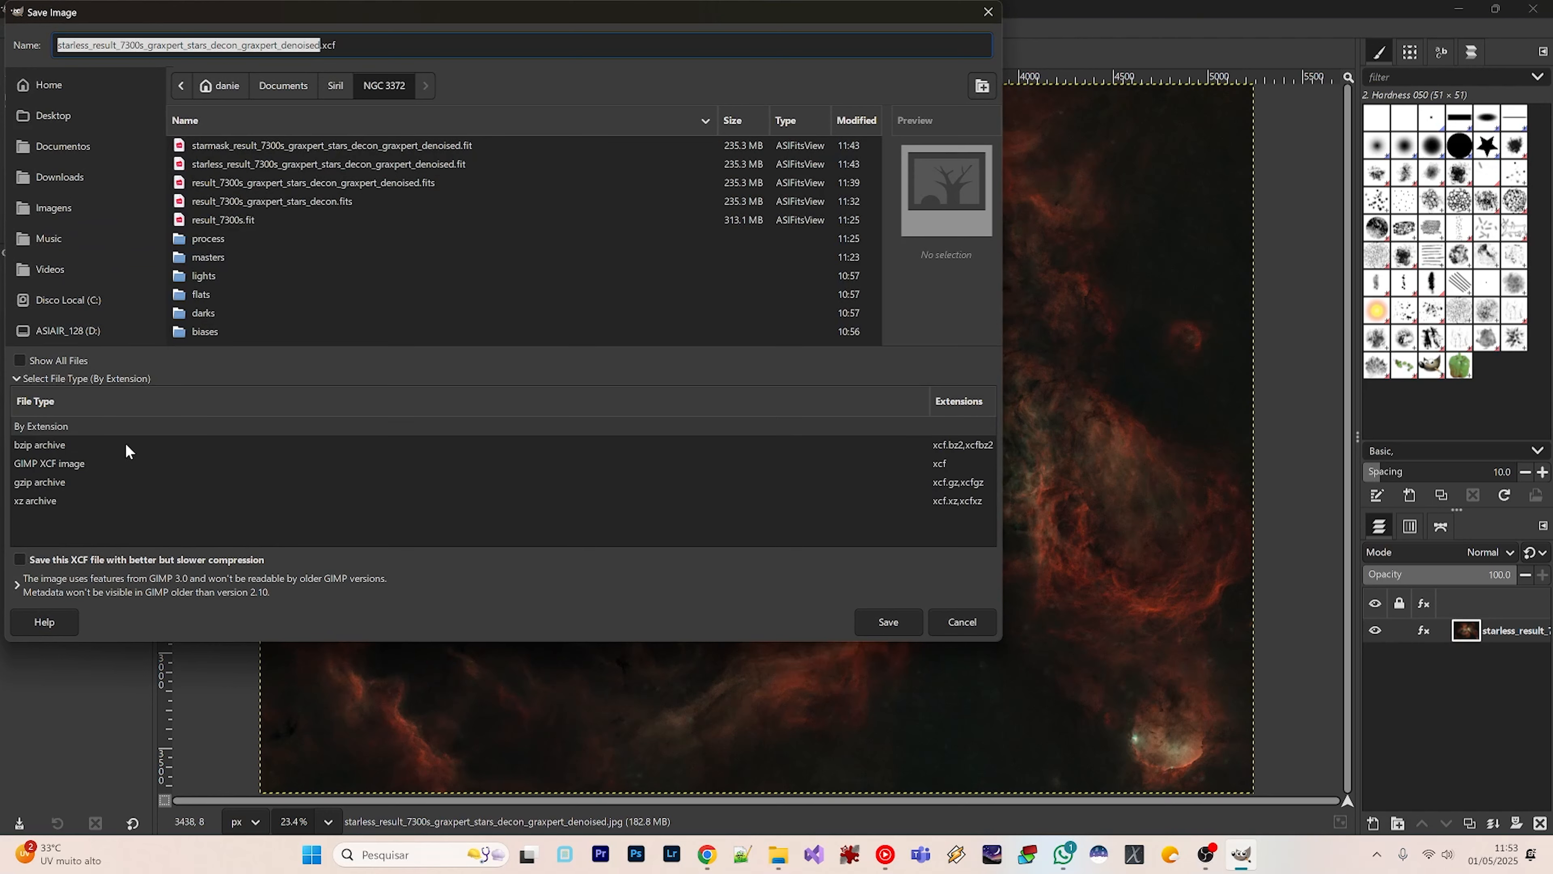
pyautogui.click(949, 630)
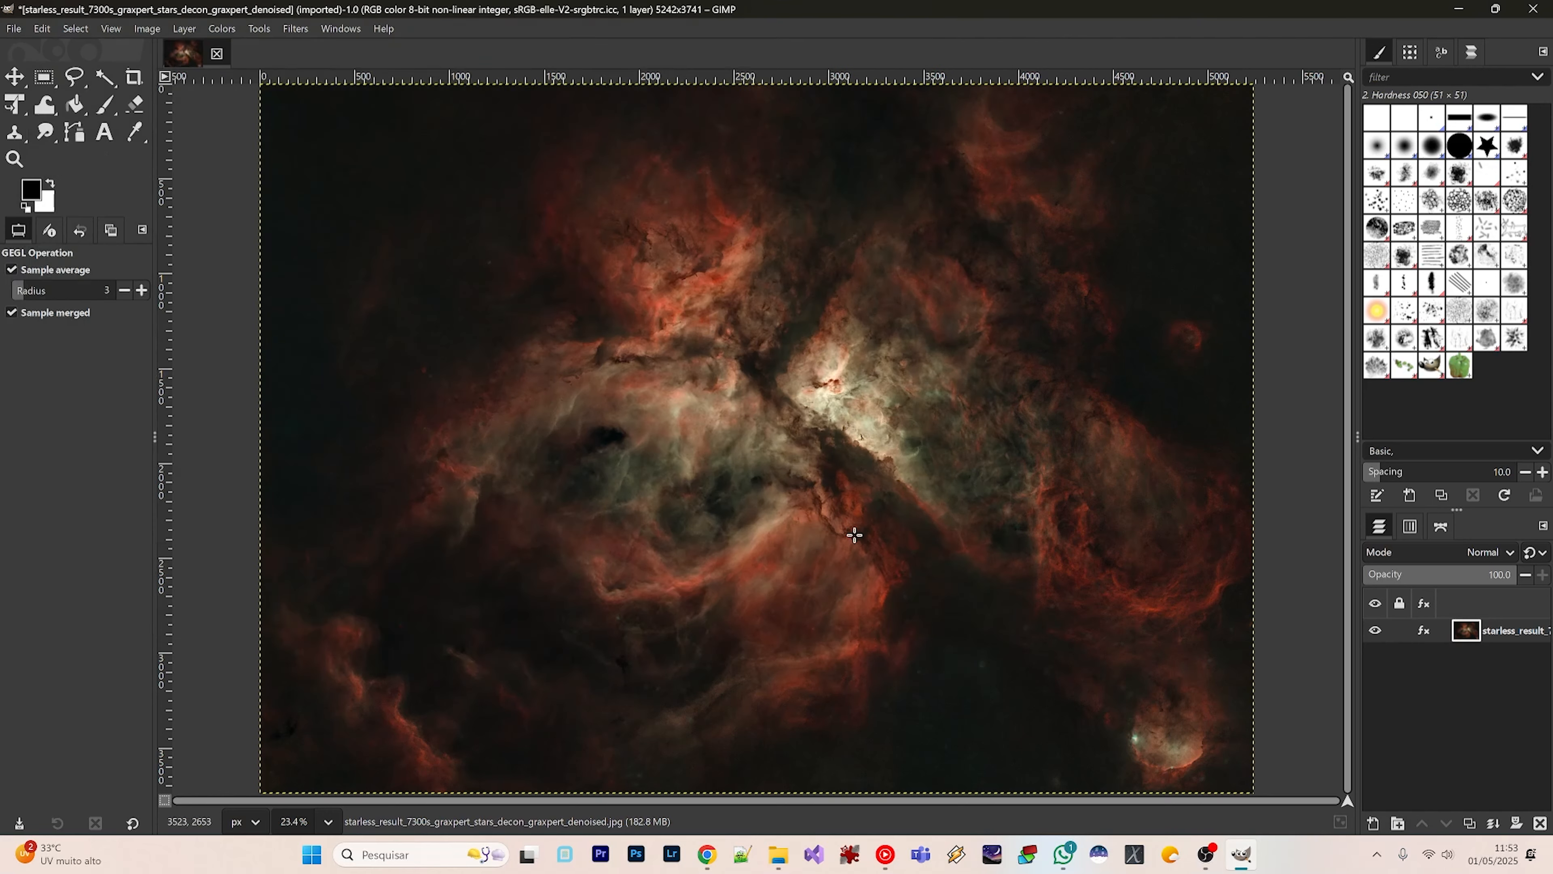
# Export the image as a JPEG at quality 100 into the NGC 3372 folder, adding "_processed" to the end of its file name.
pyautogui.click(14, 29)
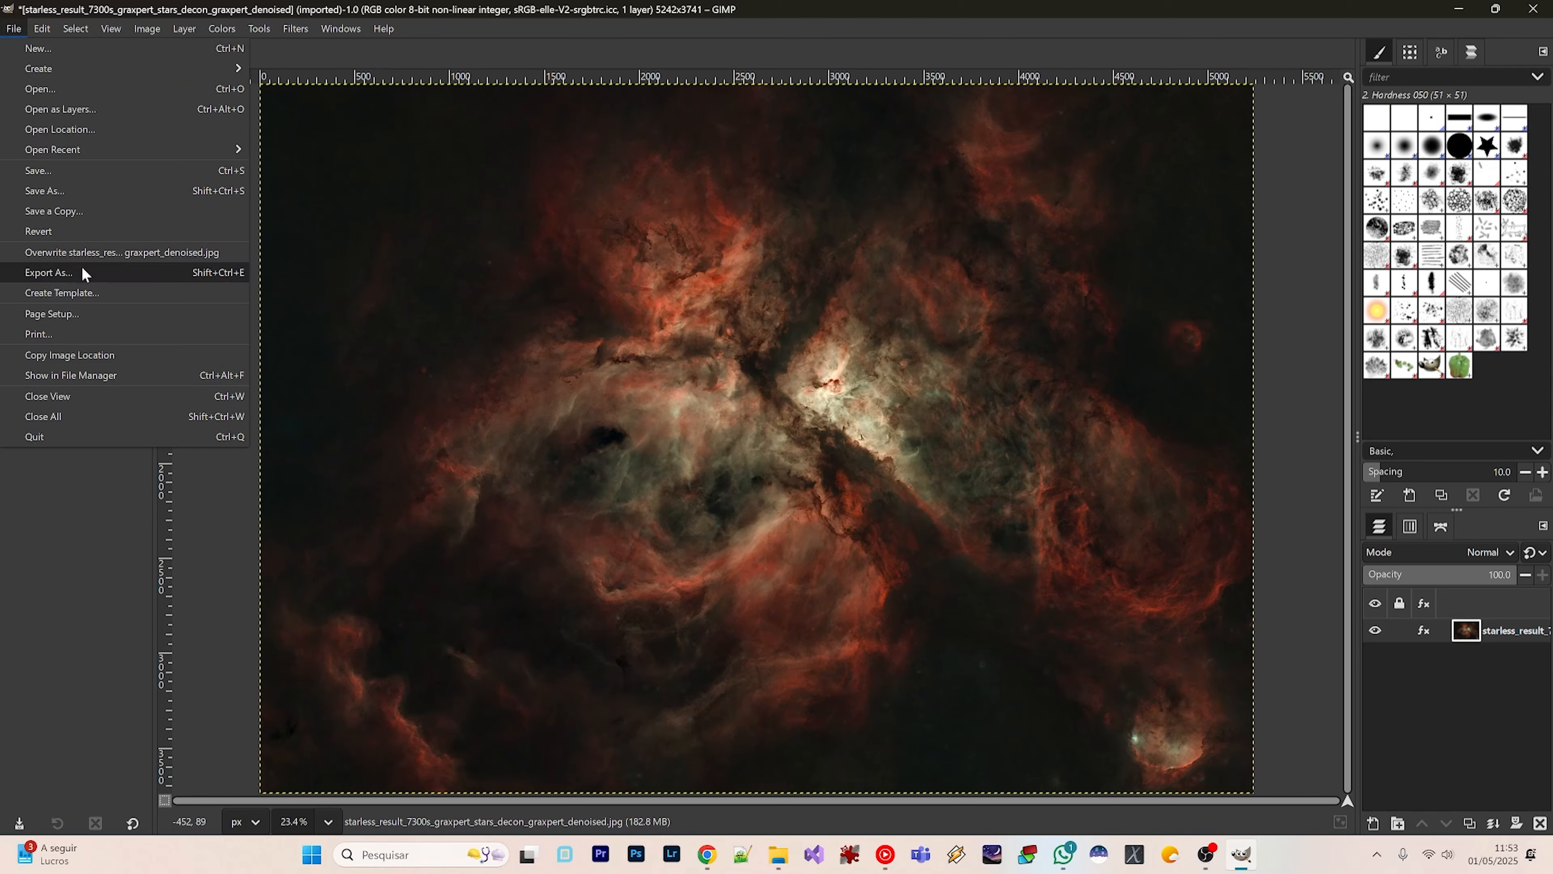
pyautogui.click(48, 272)
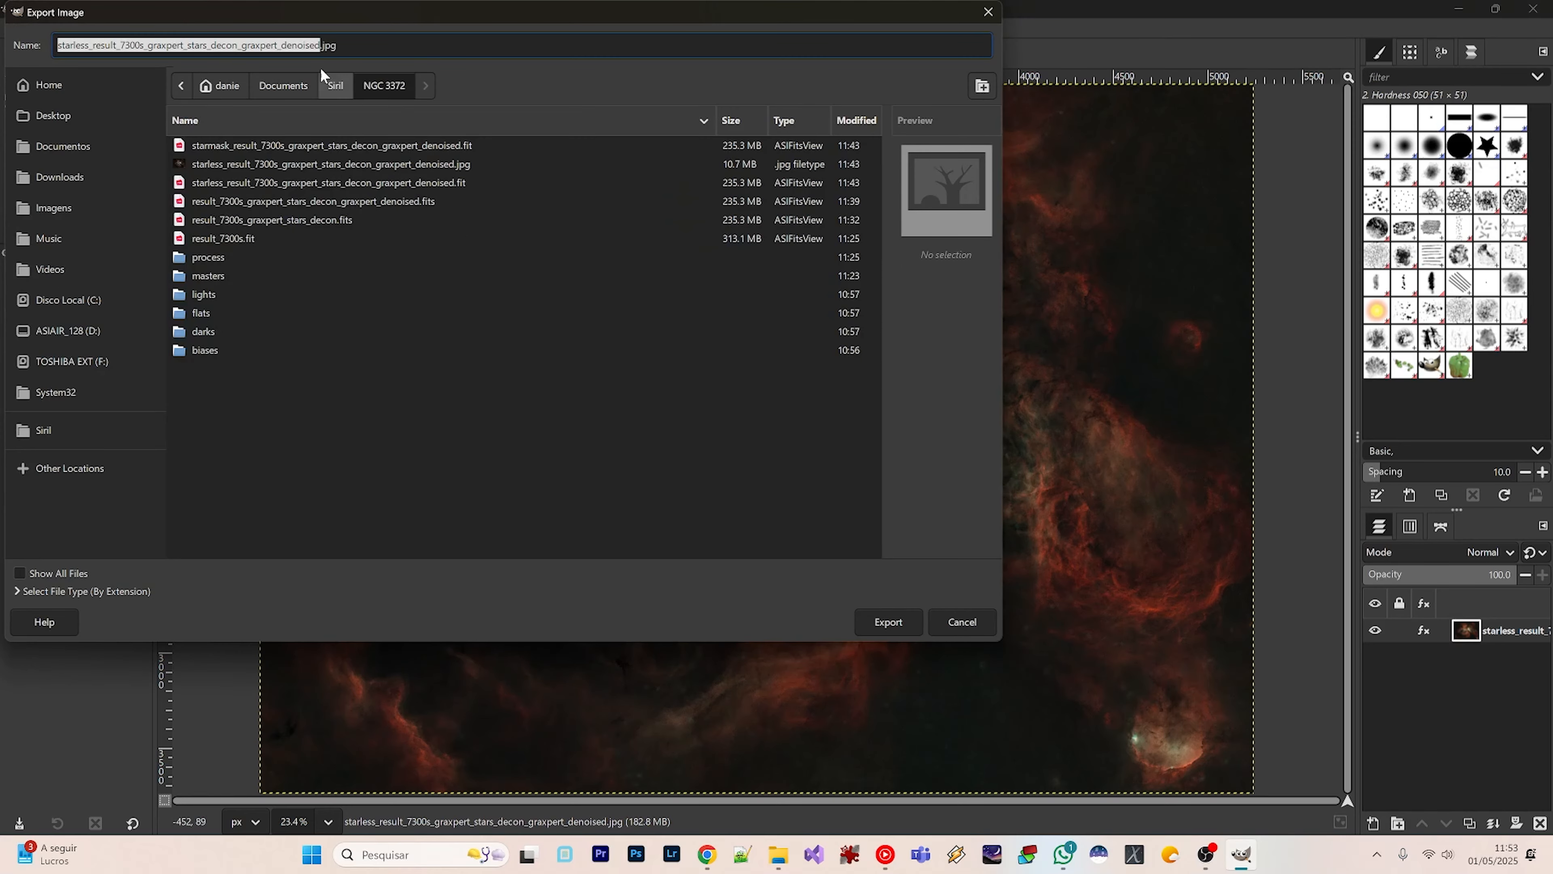
pyautogui.click(321, 46)
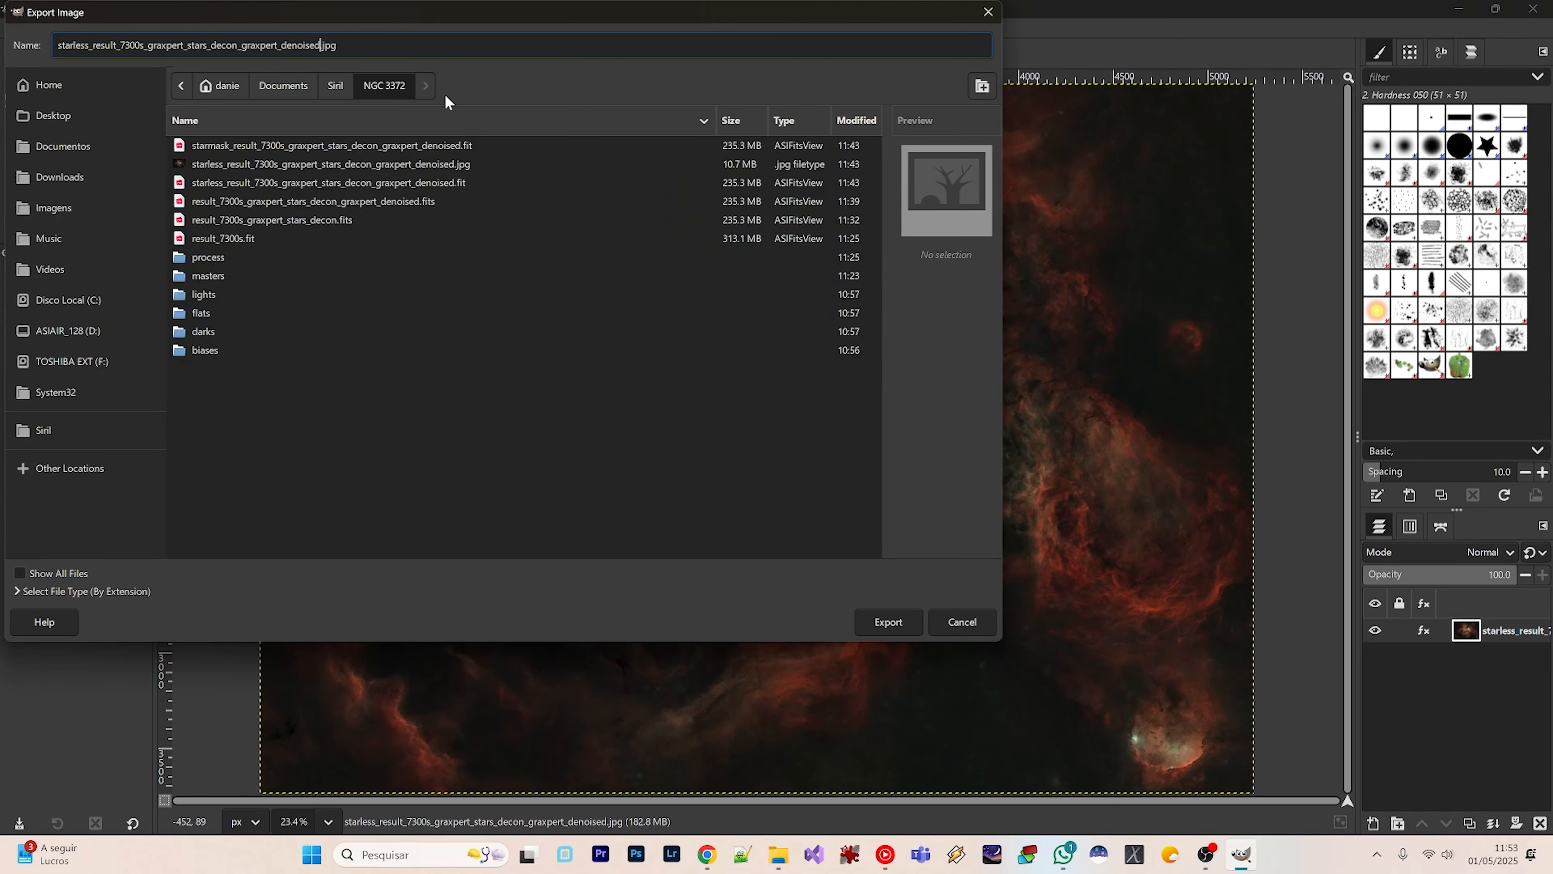
pyautogui.write('_processed')
pyautogui.click(899, 624)
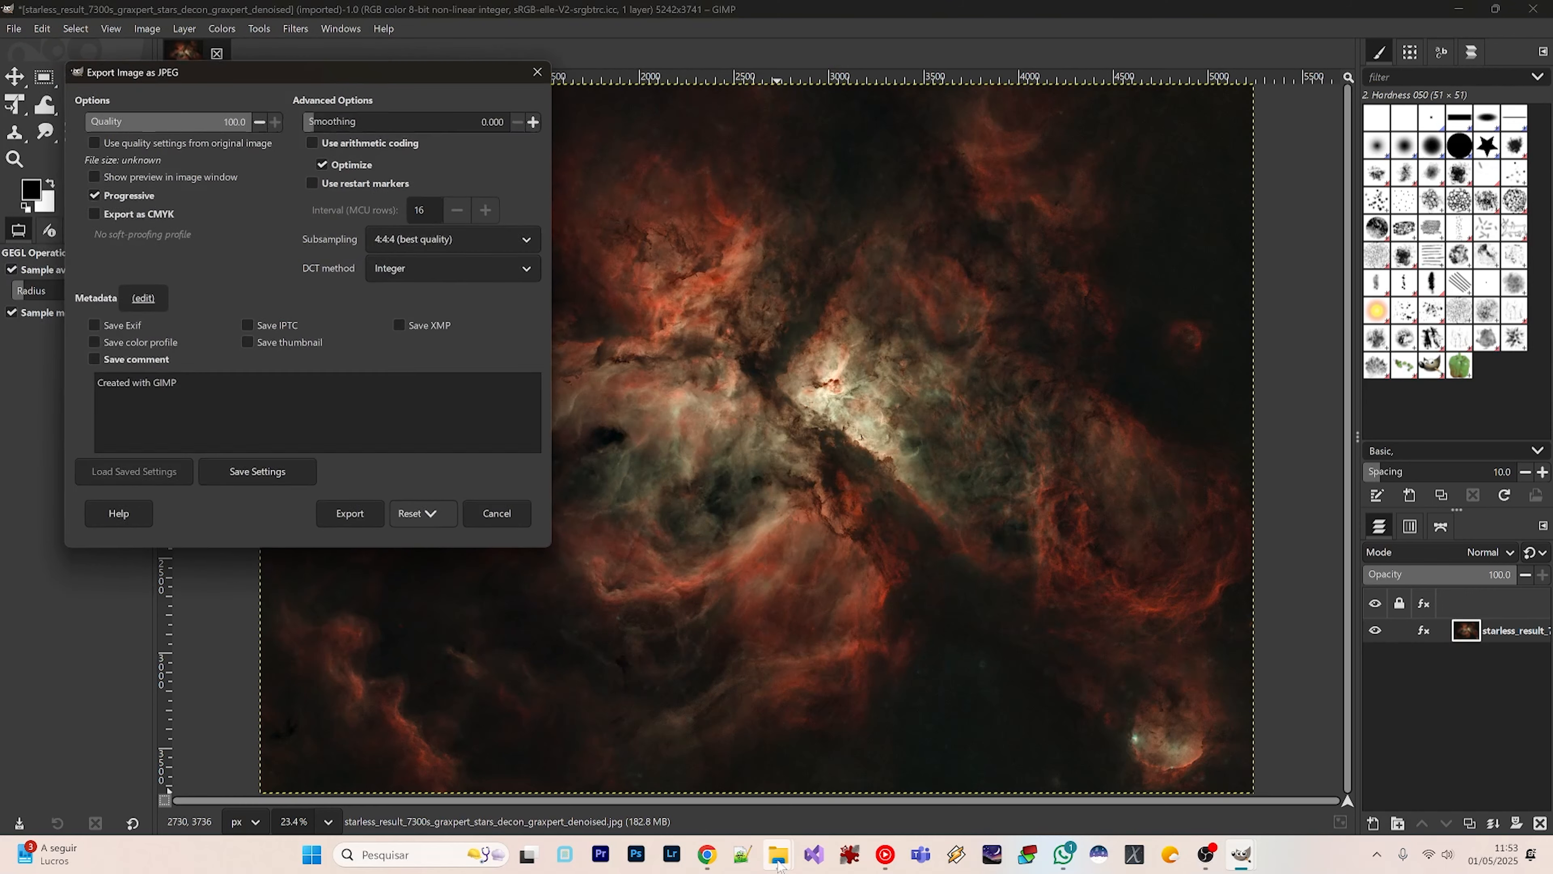
pyautogui.moveTo(778, 844)
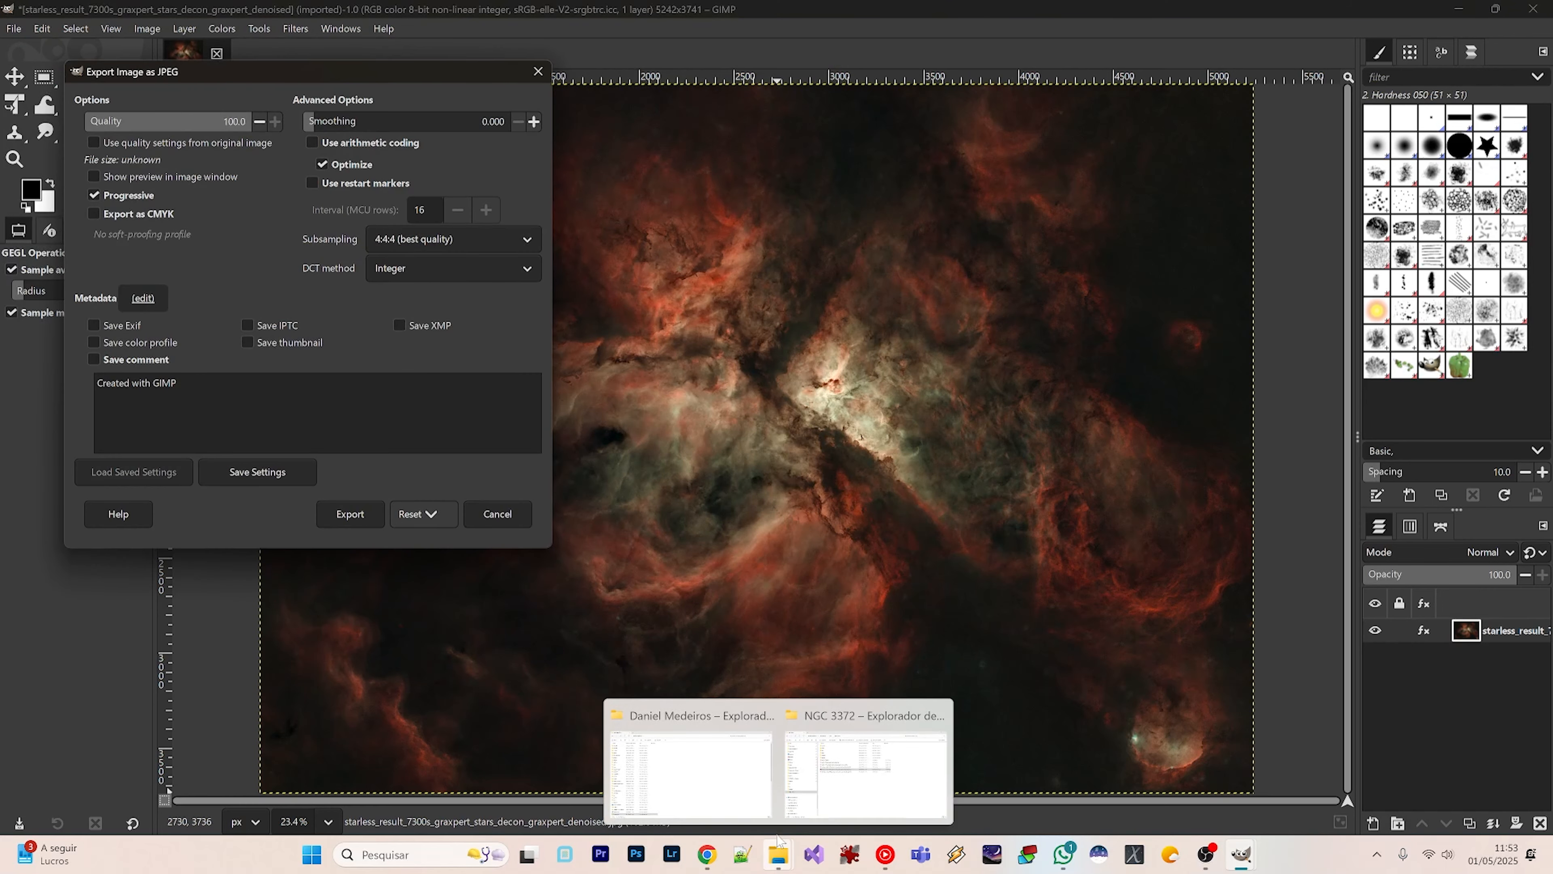
pyautogui.click(350, 514)
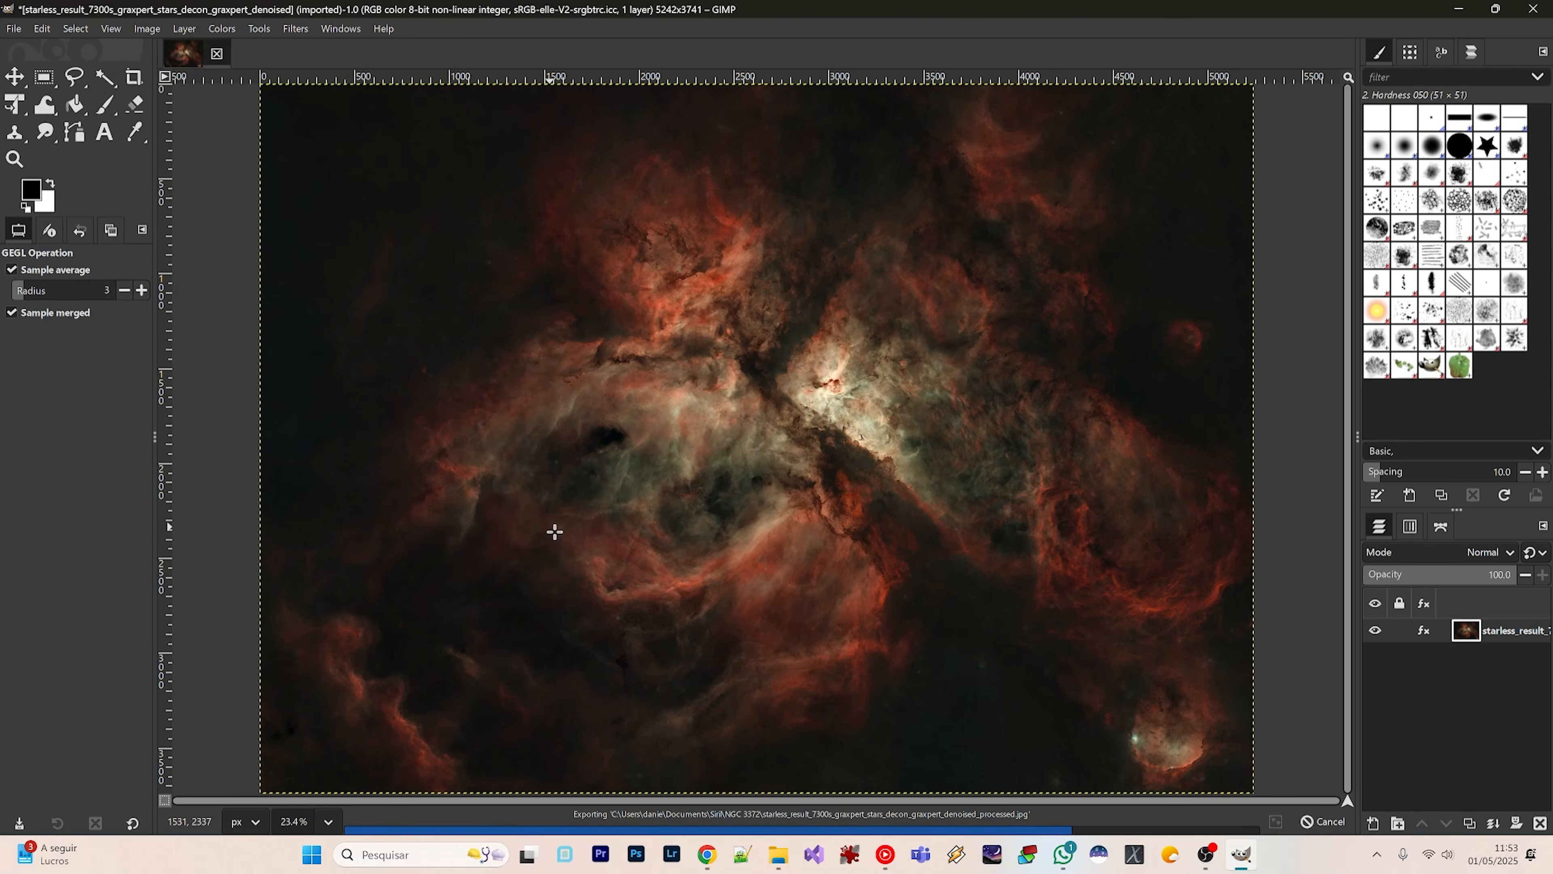
# Switch to the NGC 3372 folder in File Explorer, open the exported "_processed" JPEG in IrfanView and view it full screen.
pyautogui.click(779, 853)
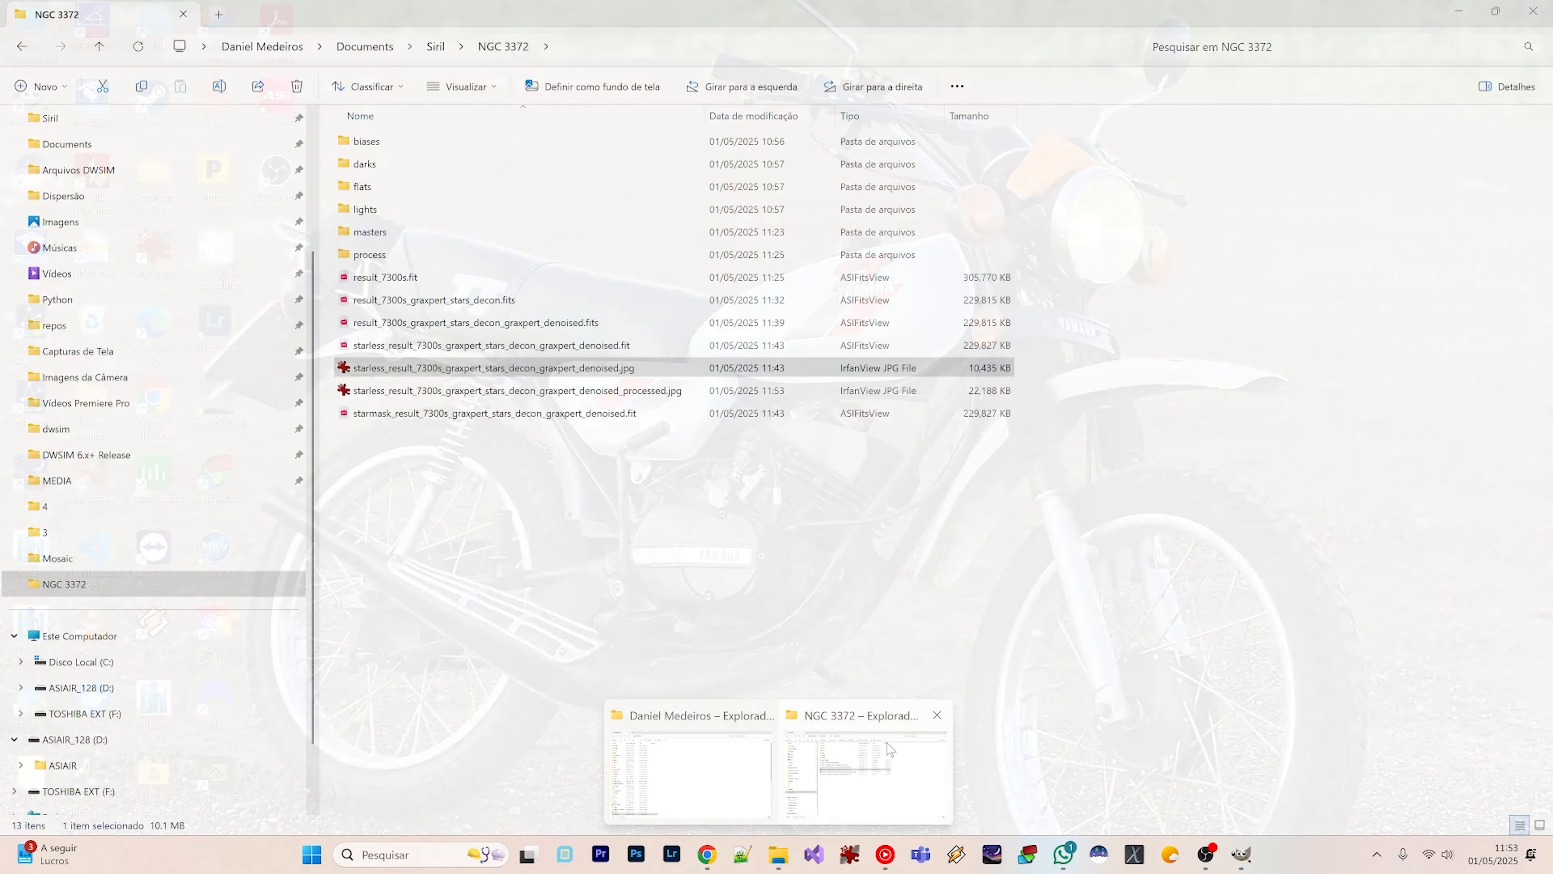
pyautogui.click(886, 747)
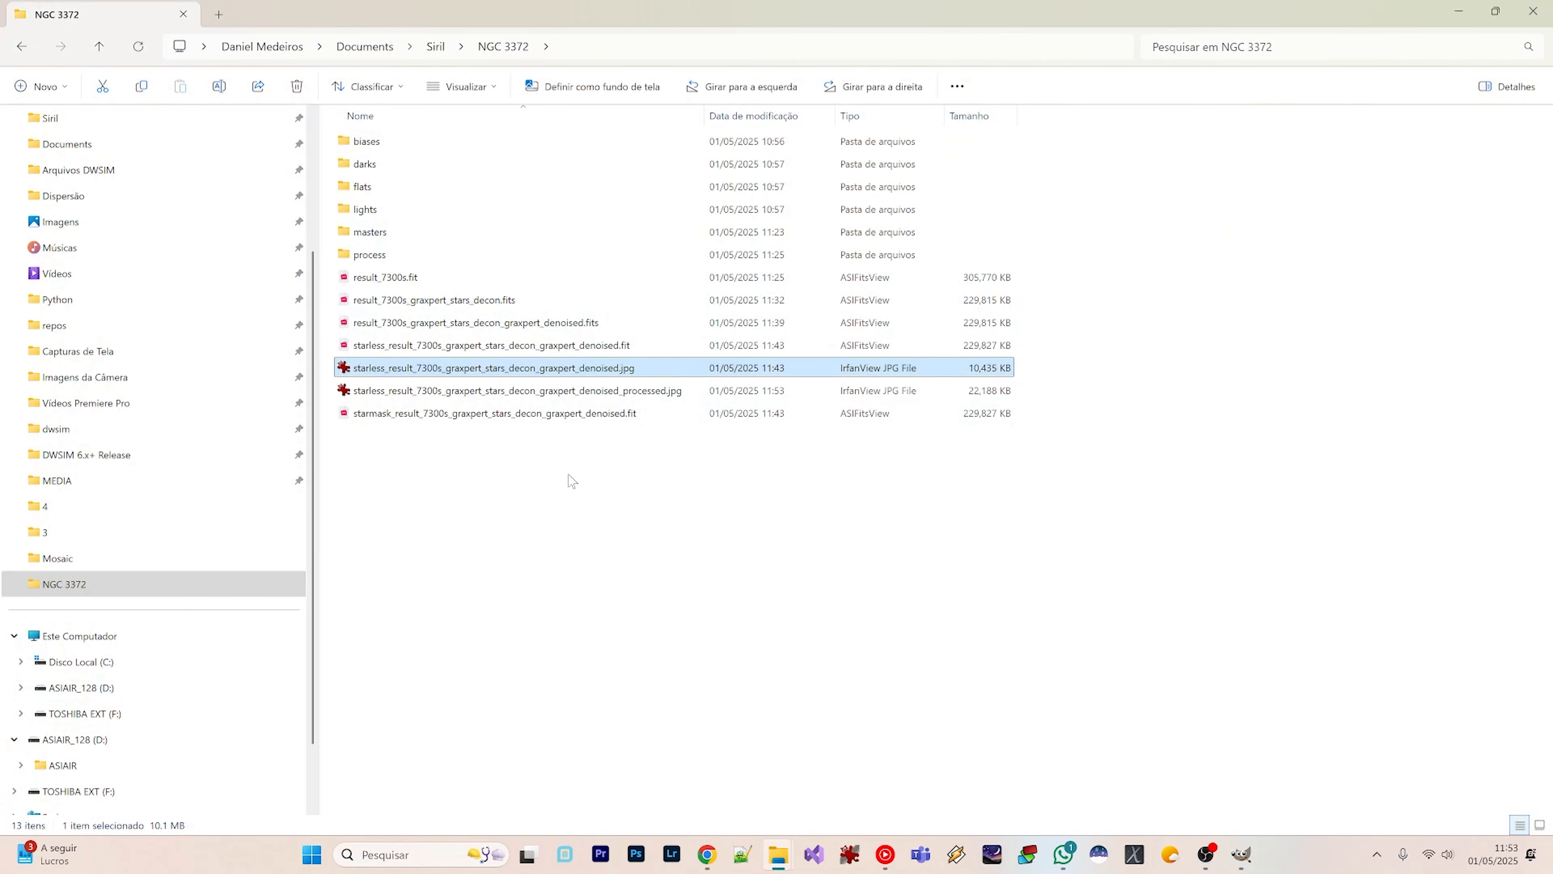
pyautogui.rightClick(539, 390)
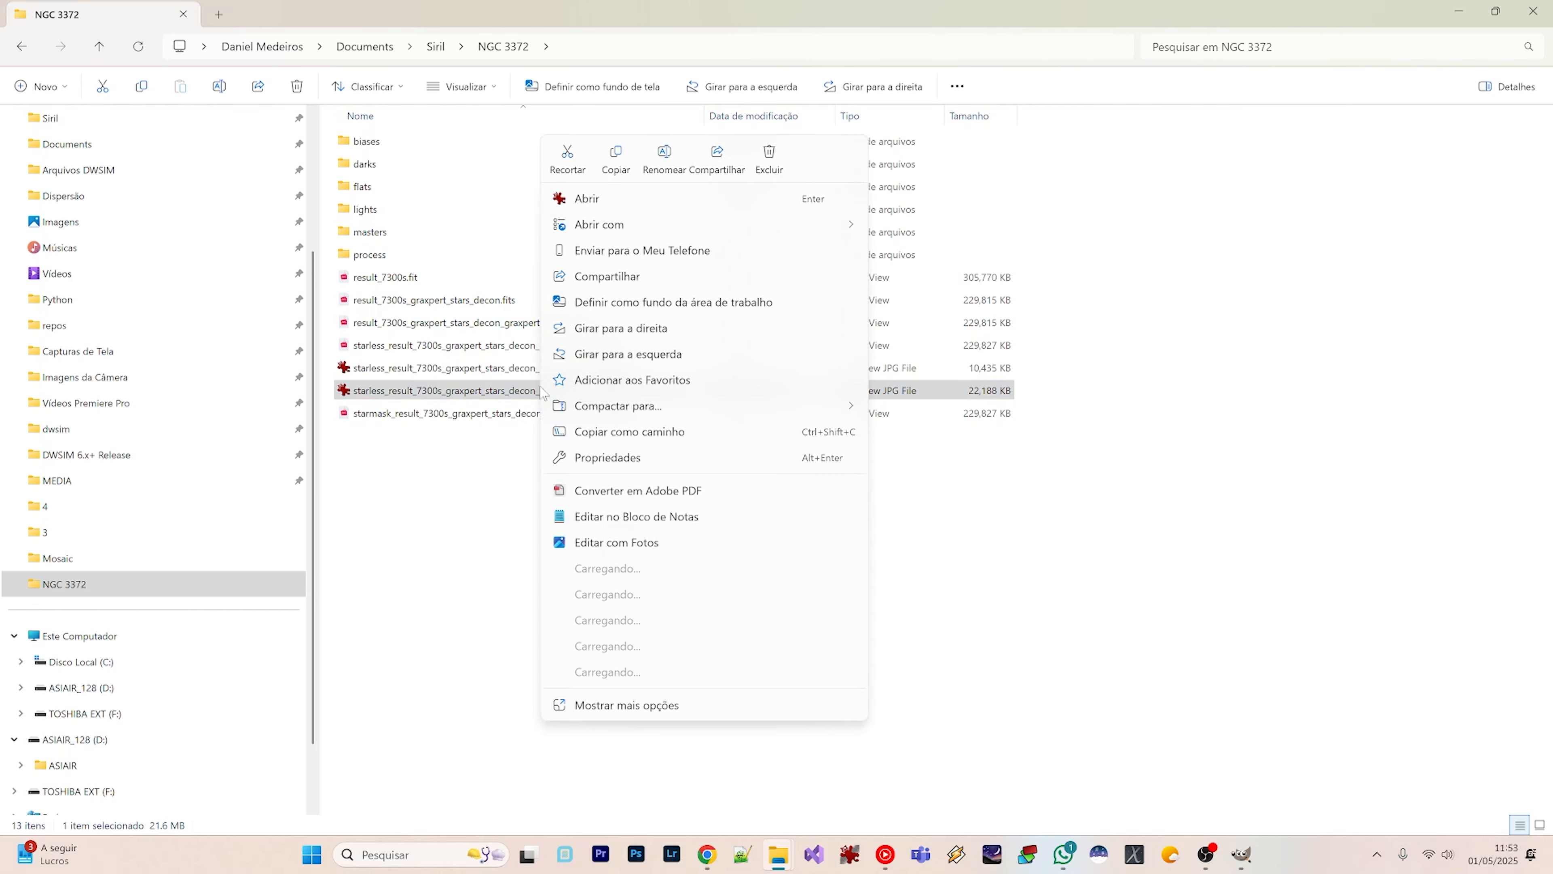
pyautogui.click(611, 198)
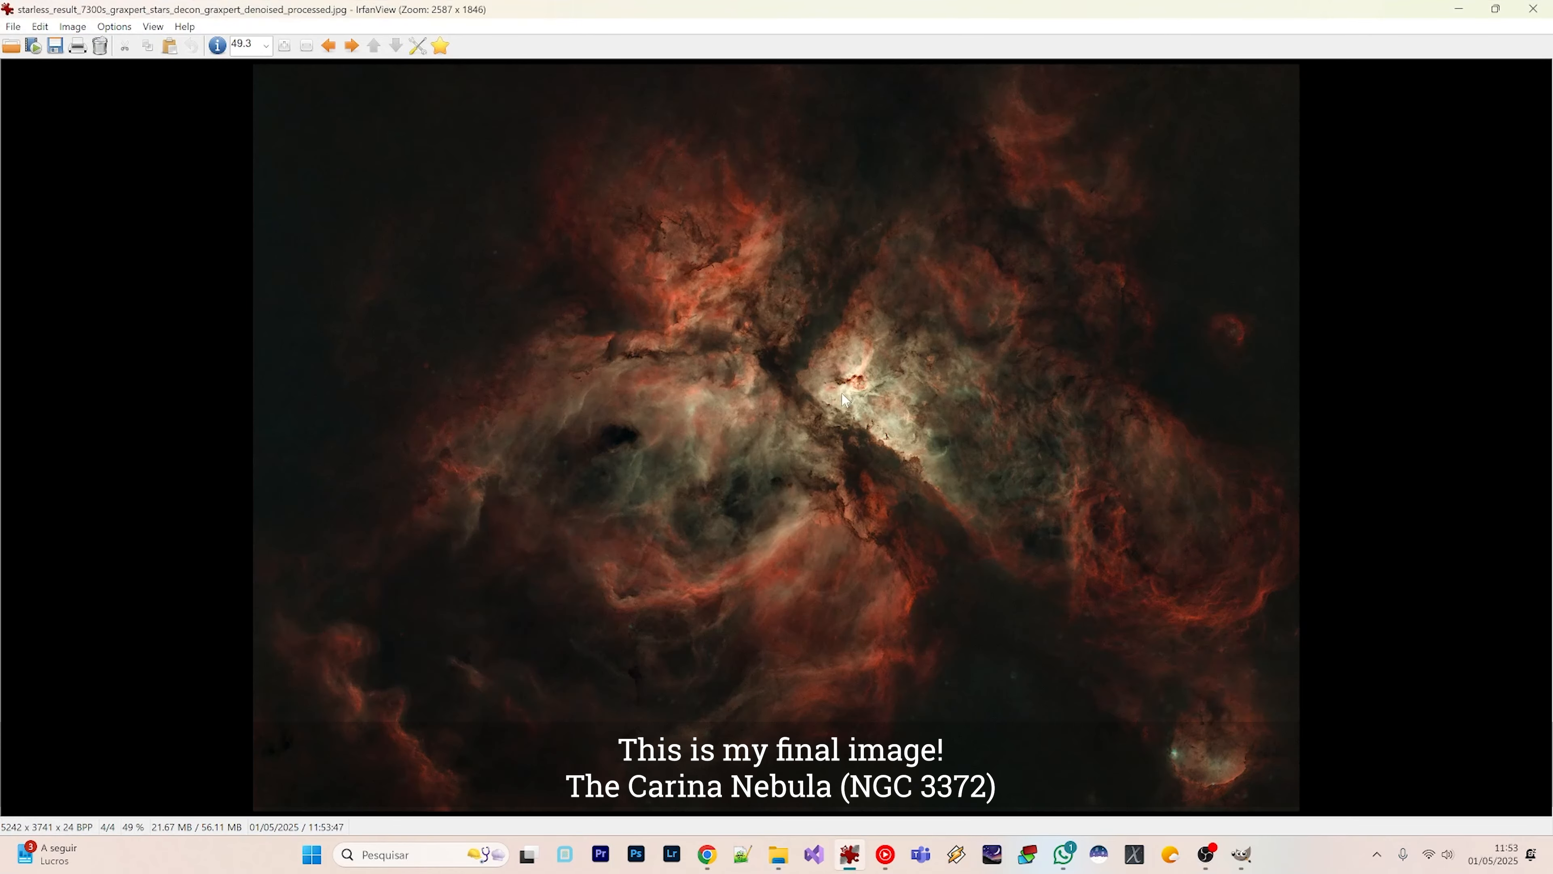
pyautogui.press('Return')
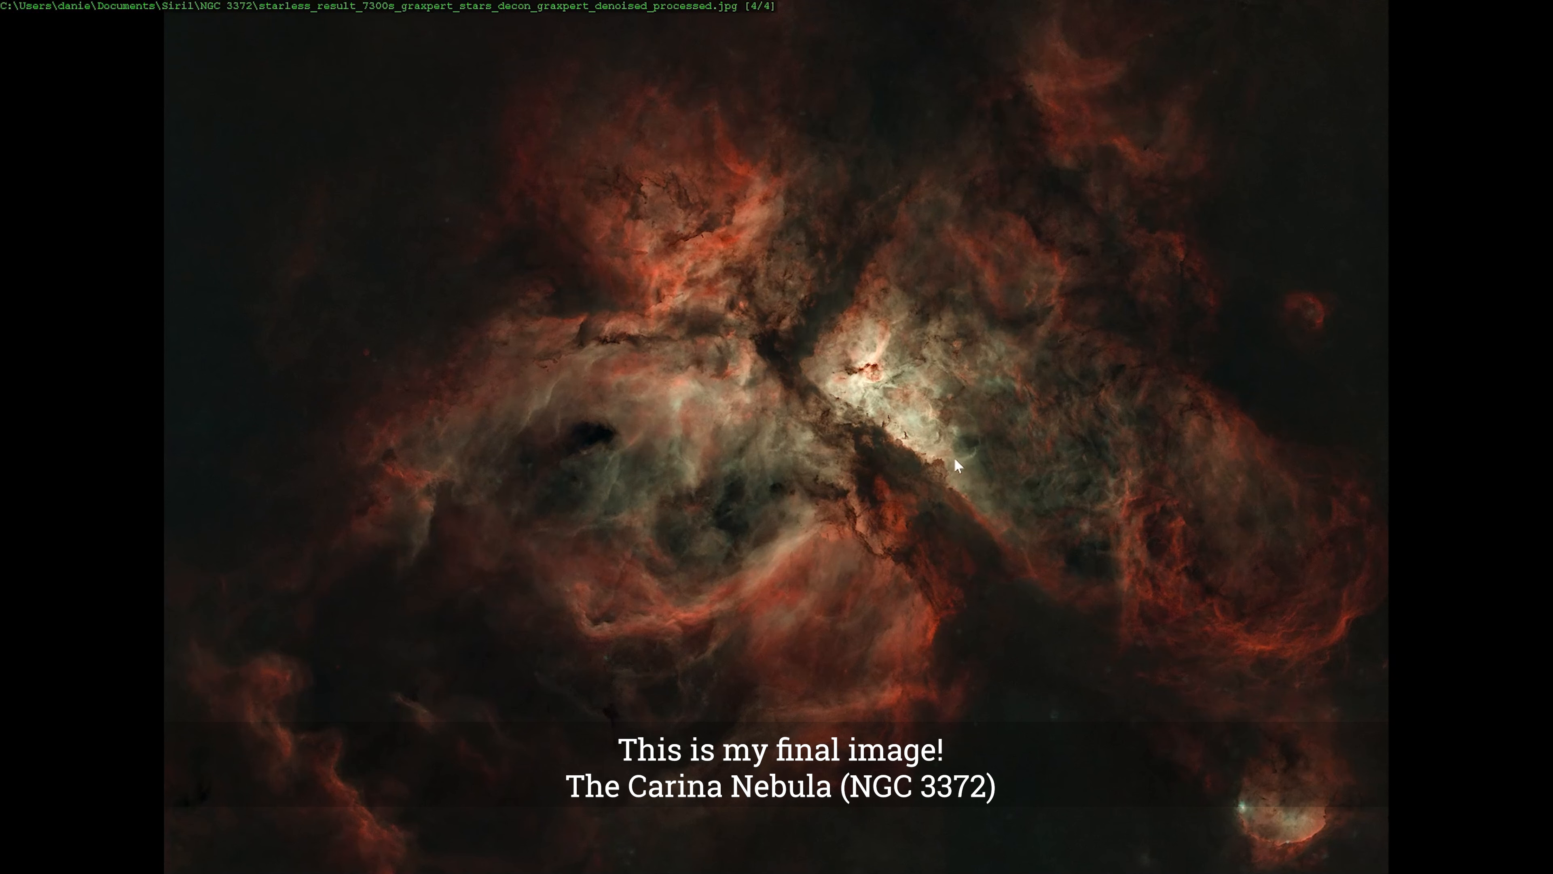